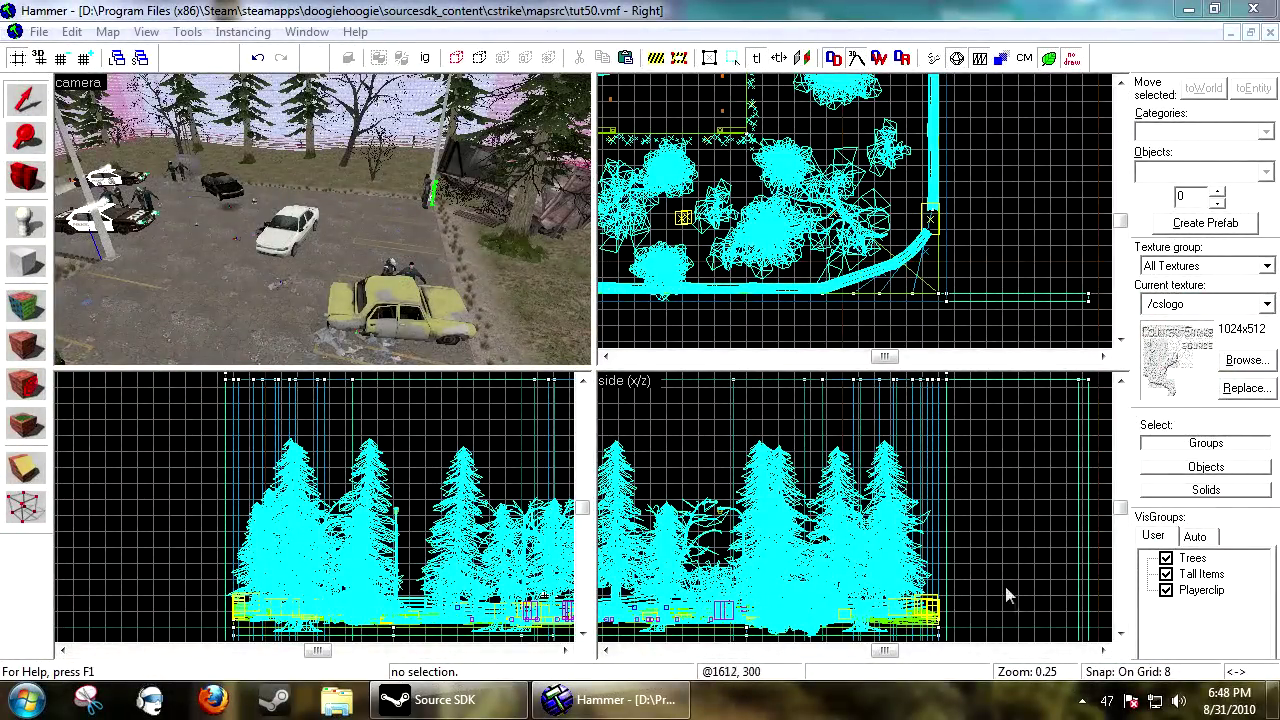
- Hide the Trees and Playerclip visgroups while keeping the Tall Items visgroup shown
left_click(1166, 590)
left_click(1166, 574)
left_click(1166, 558)
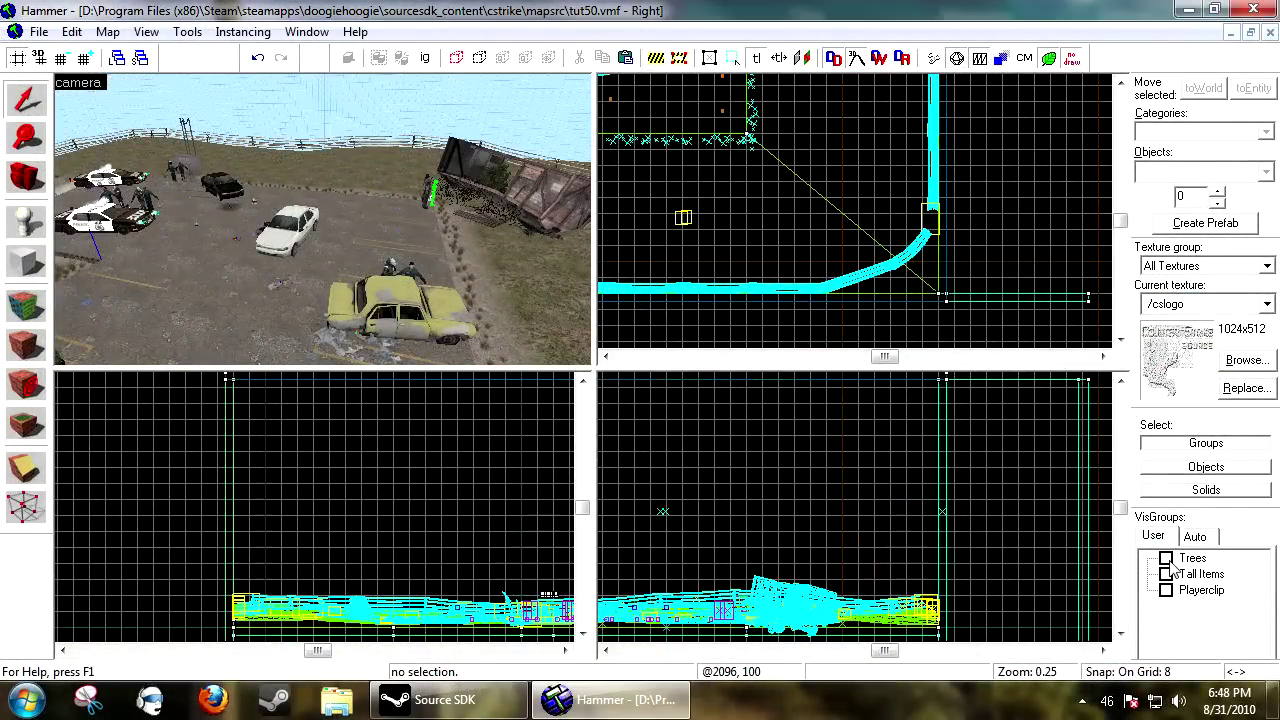
right_click(1066, 320)
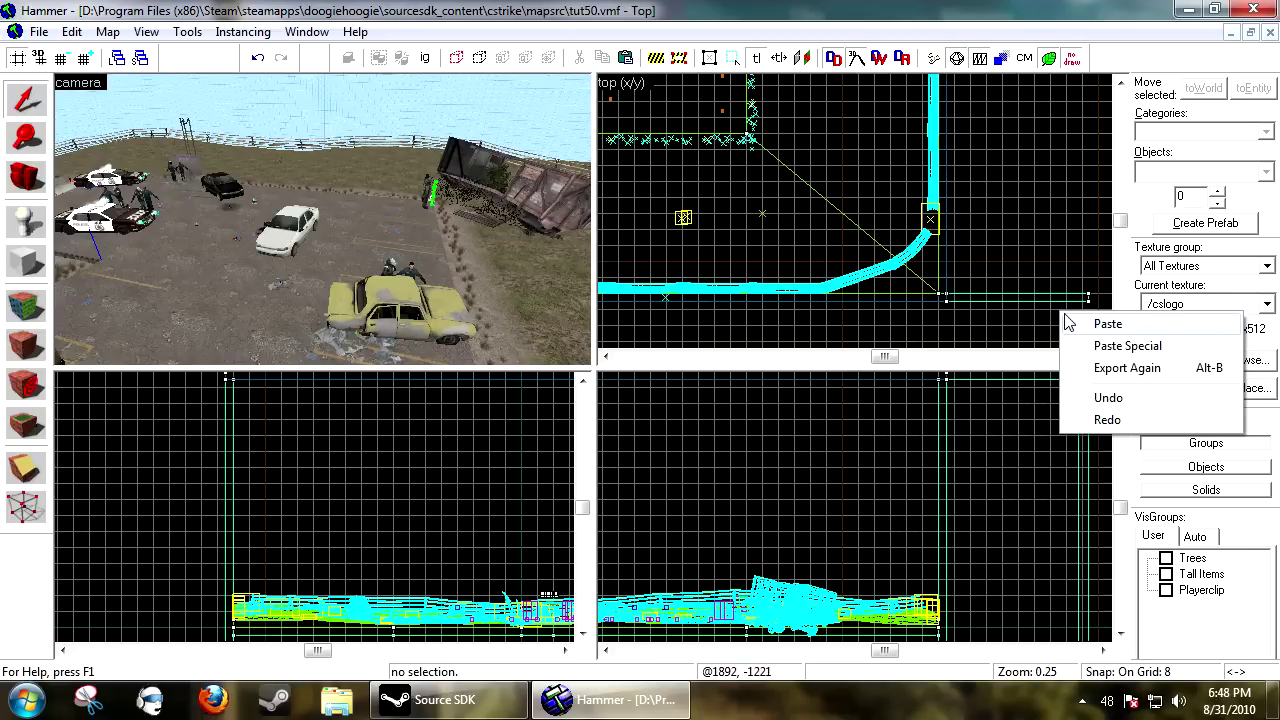
left_click(1053, 270)
left_click(1166, 574)
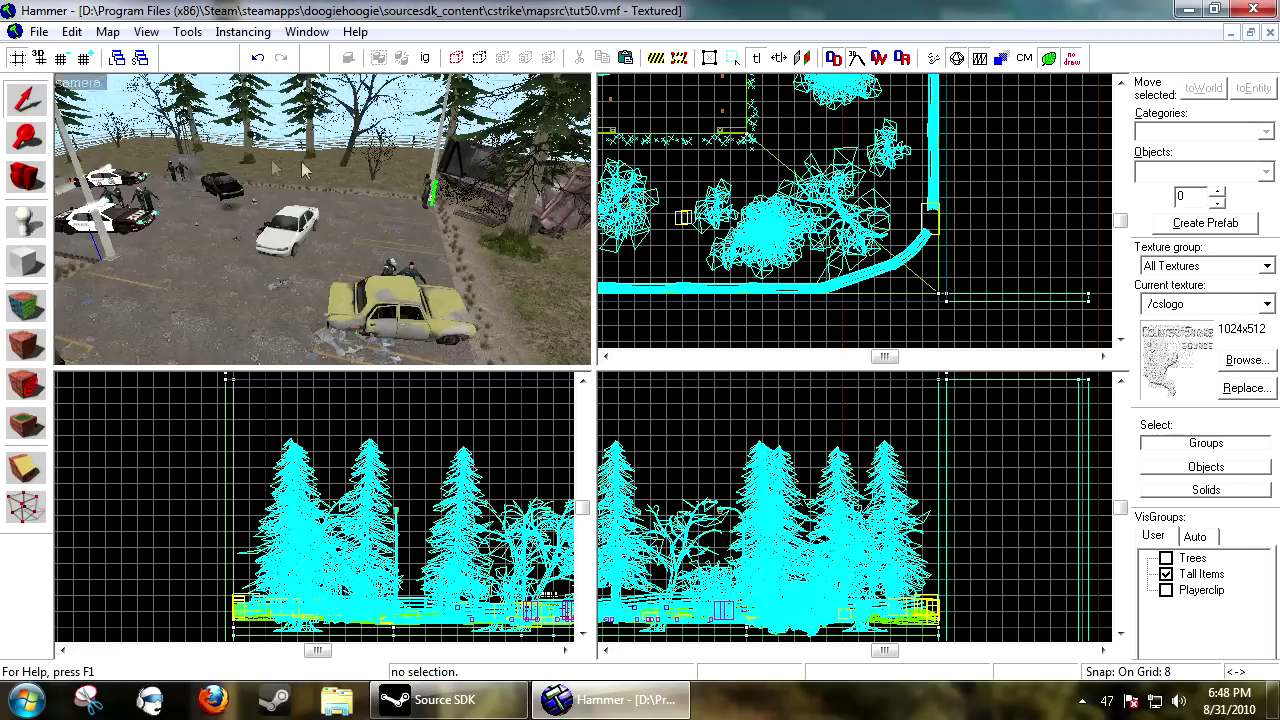
- Show the Trees and Playerclip visgroups briefly and hide each of them again
key("z")
key("s")
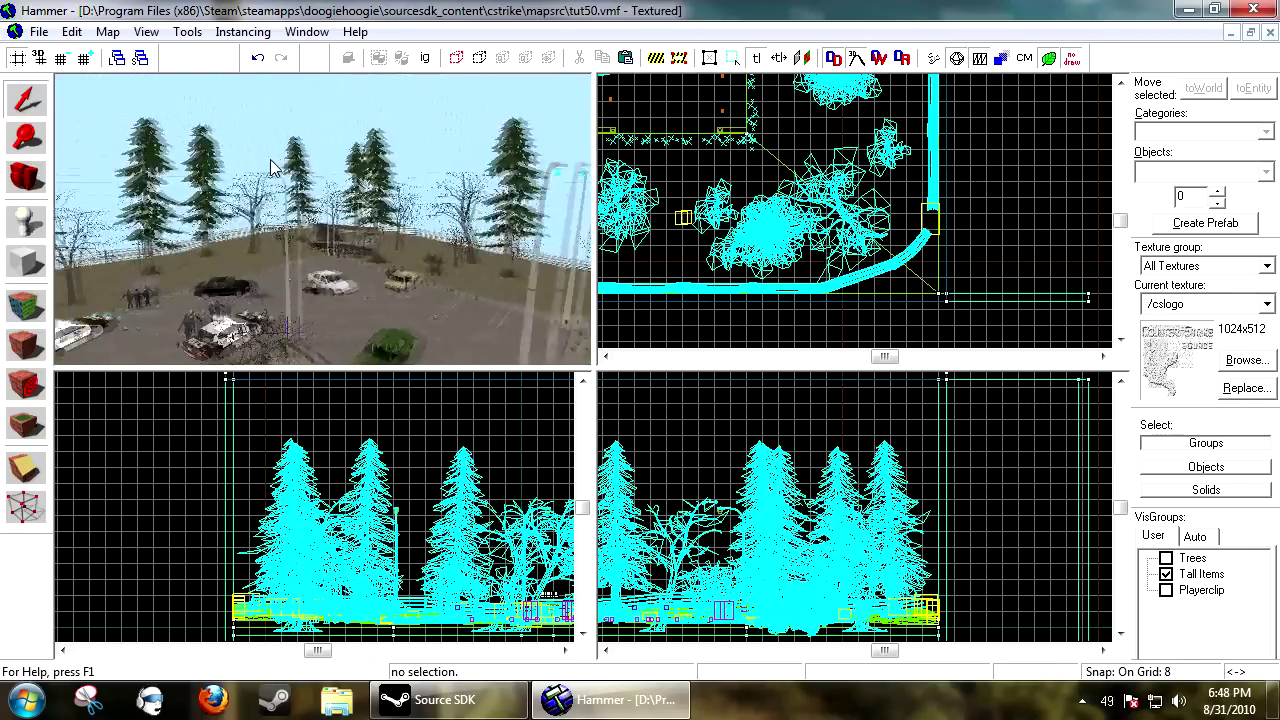
scroll(270, 159, "up", 5)
left_click(1166, 558)
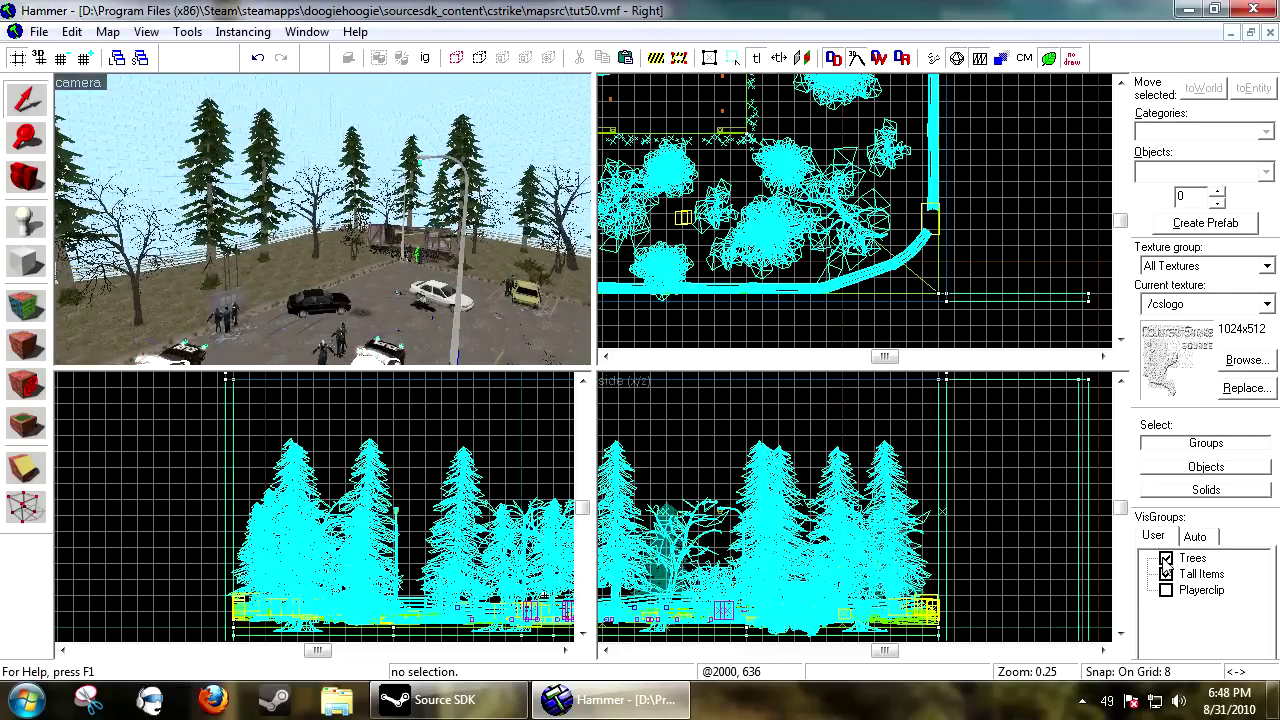
left_click(1166, 558)
left_click(1169, 592)
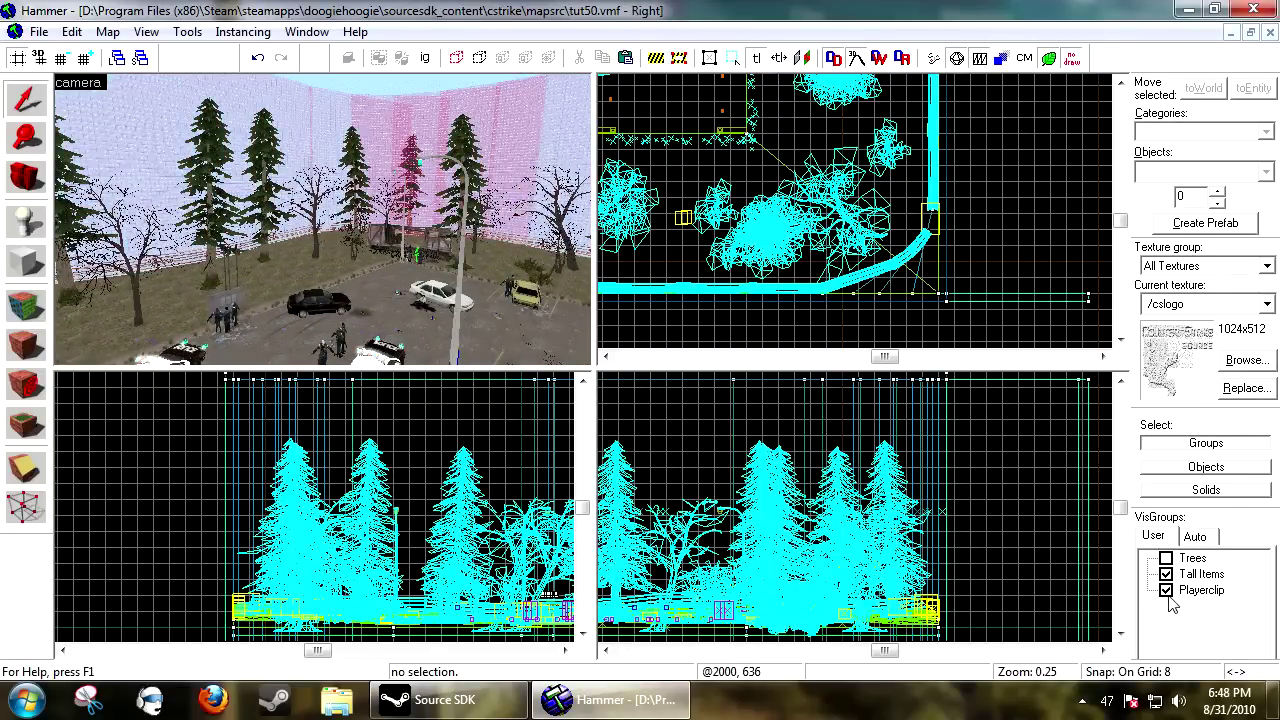
left_click(1169, 592)
- Inspect the world model of the pipe prop with hanging wires in its object properties
key("z")
key("w")
key("w")
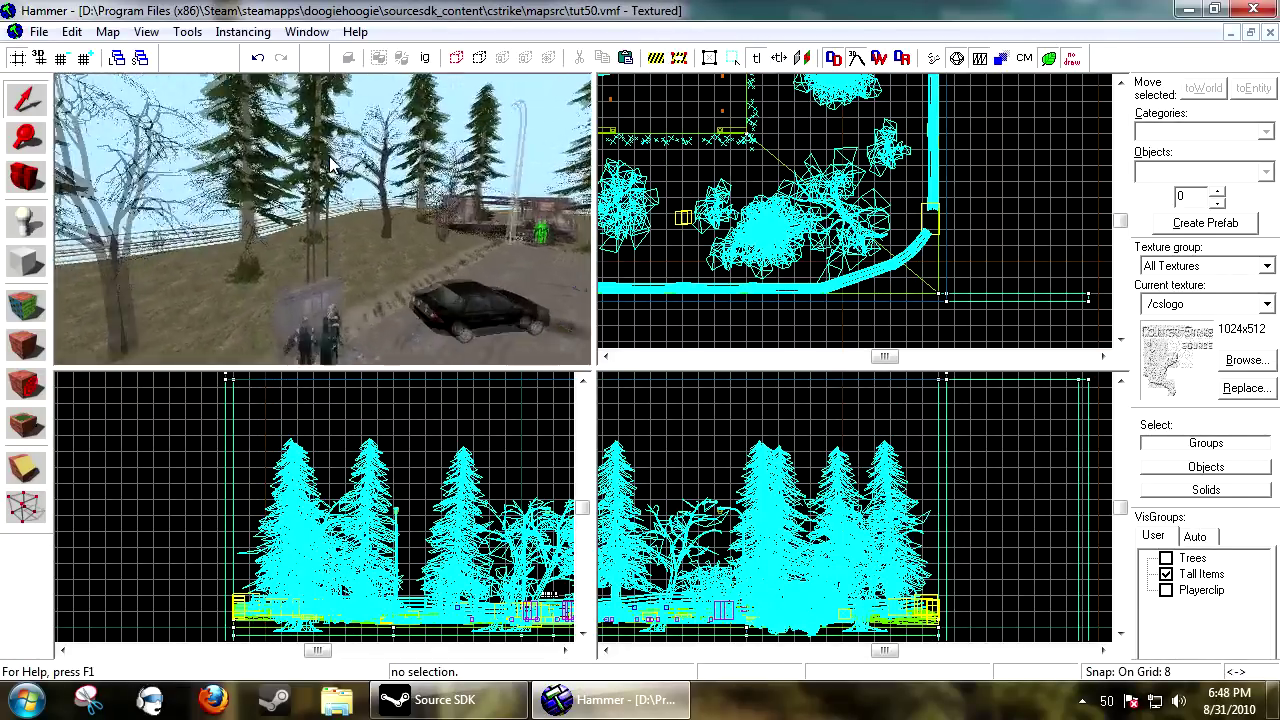
key("w")
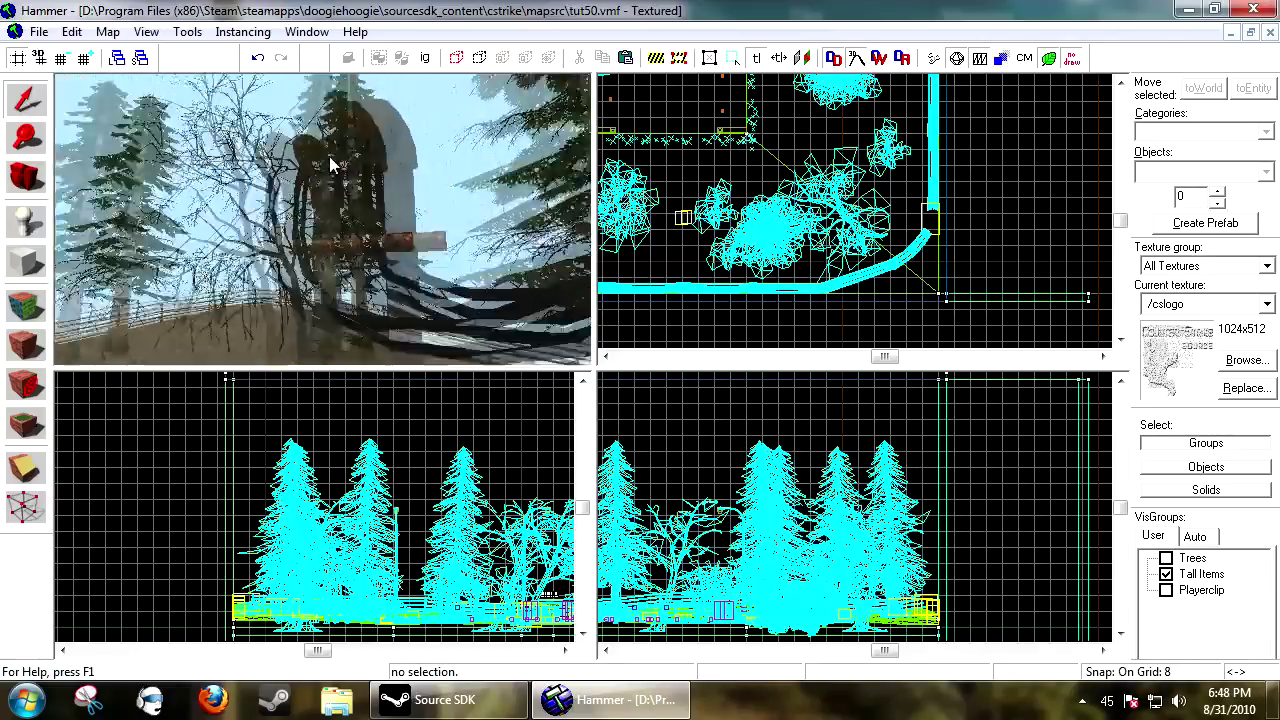
key("s")
key("z")
left_click(340, 199)
key("alt+Return")
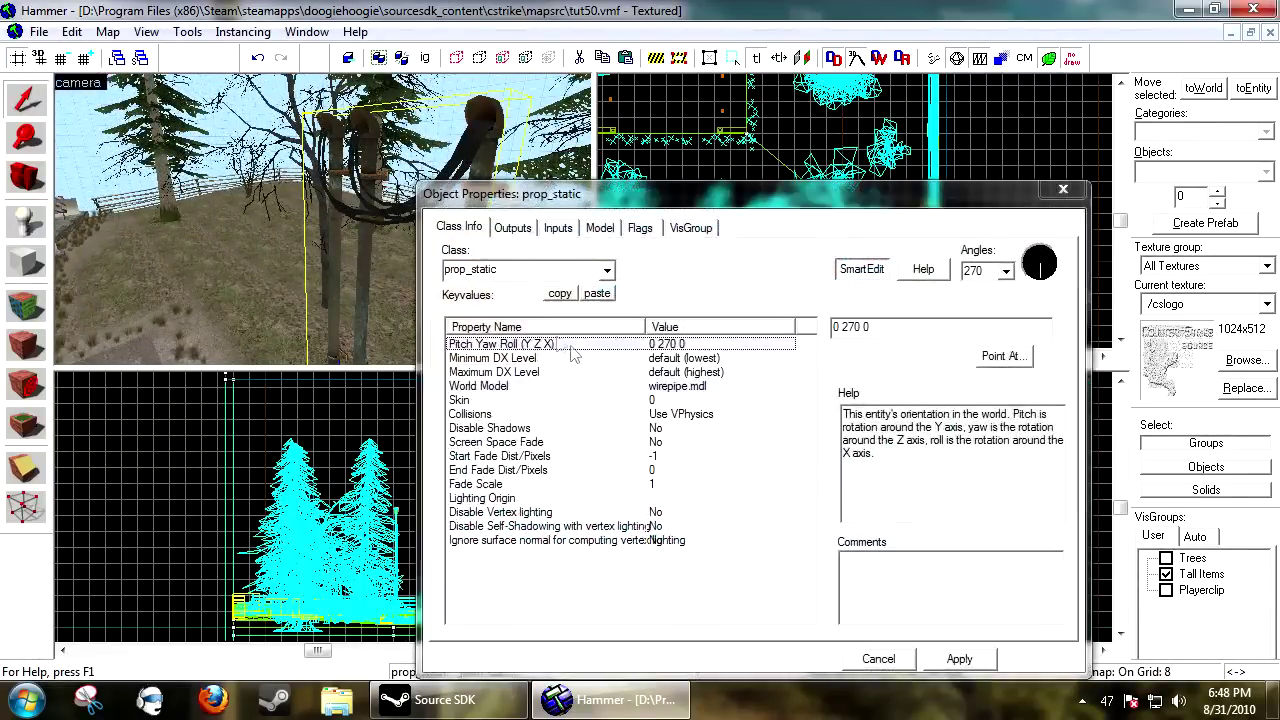
left_click(693, 387)
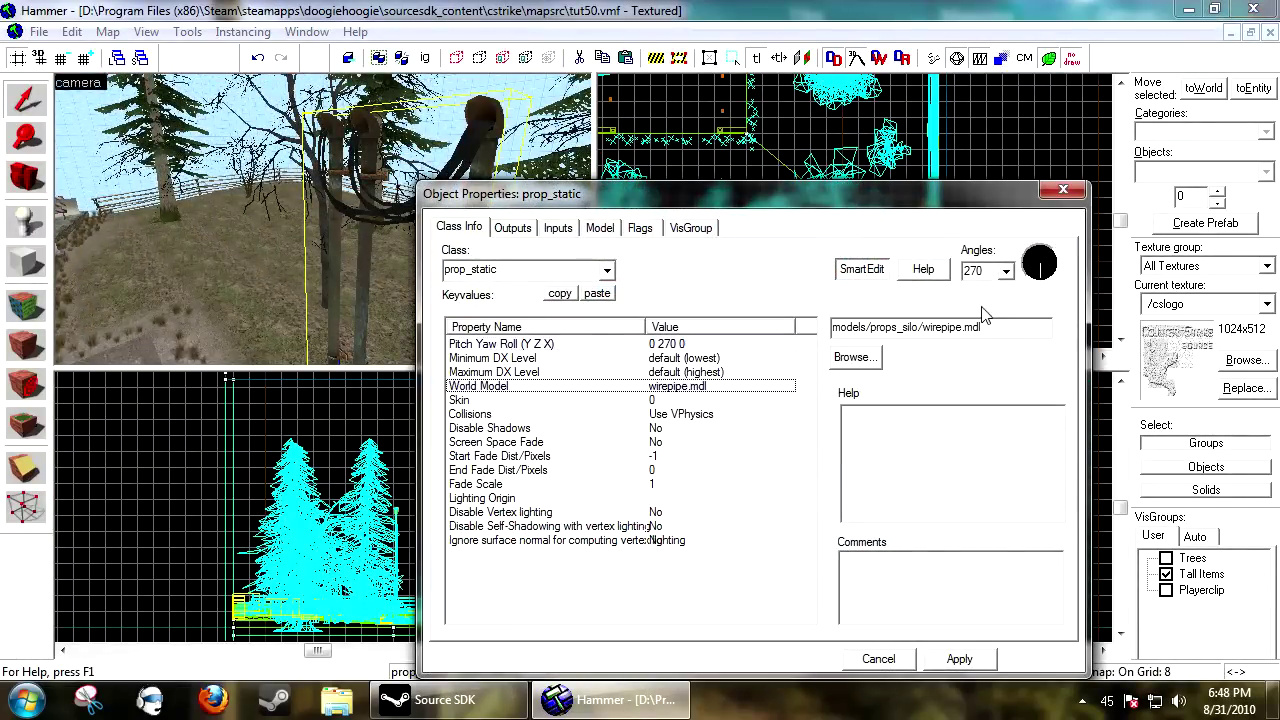
left_click(891, 668)
- Place an info_player_terrorist entity on the pavement beside the police car and open its properties
key("z")
key("w")
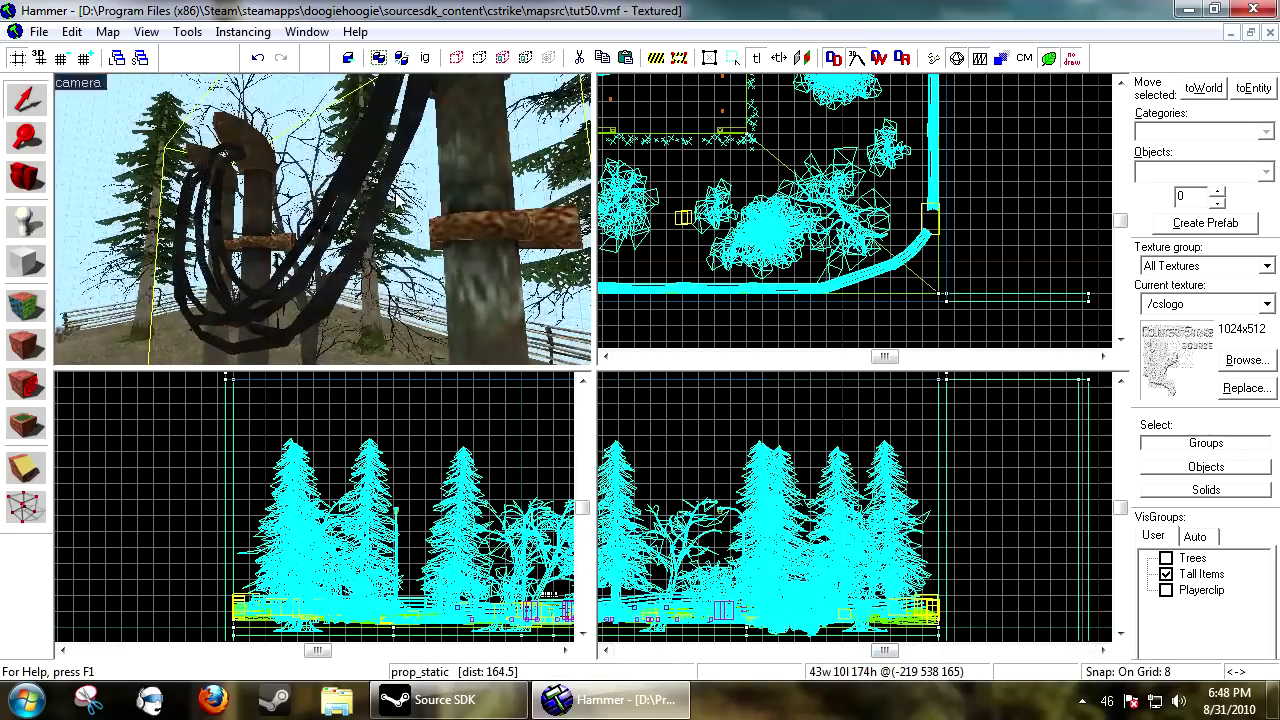
key("d")
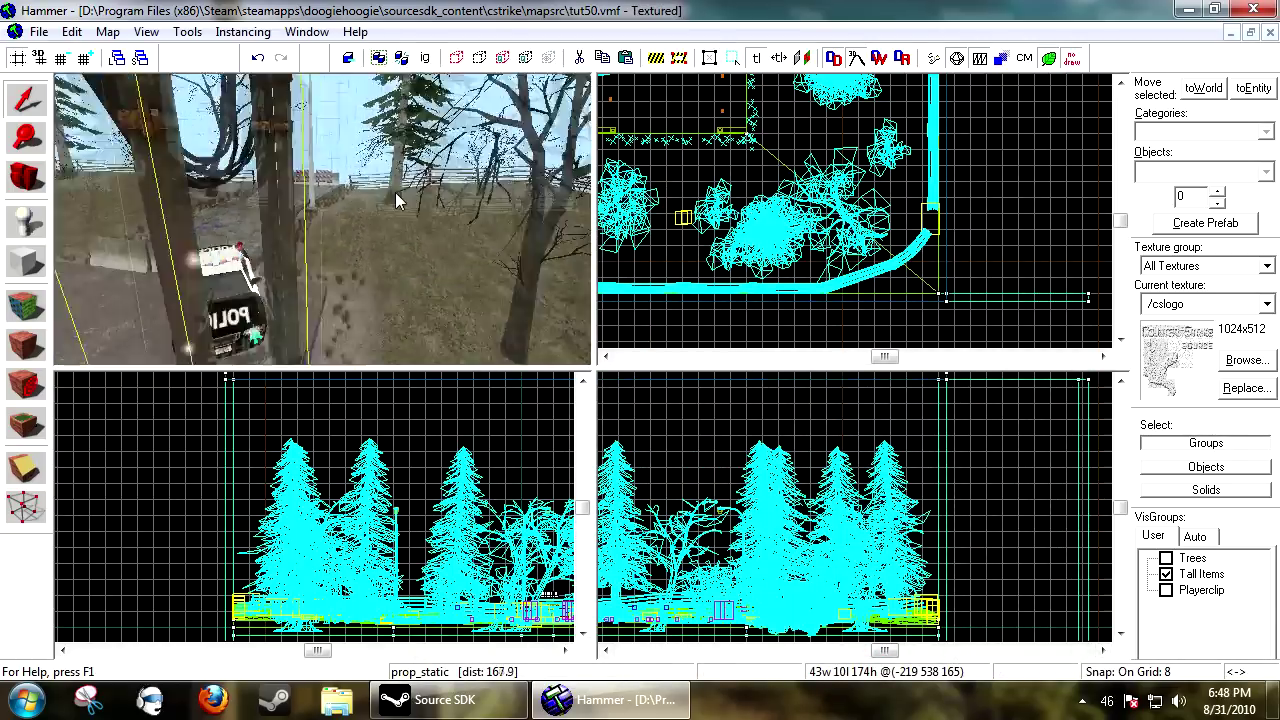
key("s")
key("w")
key("z")
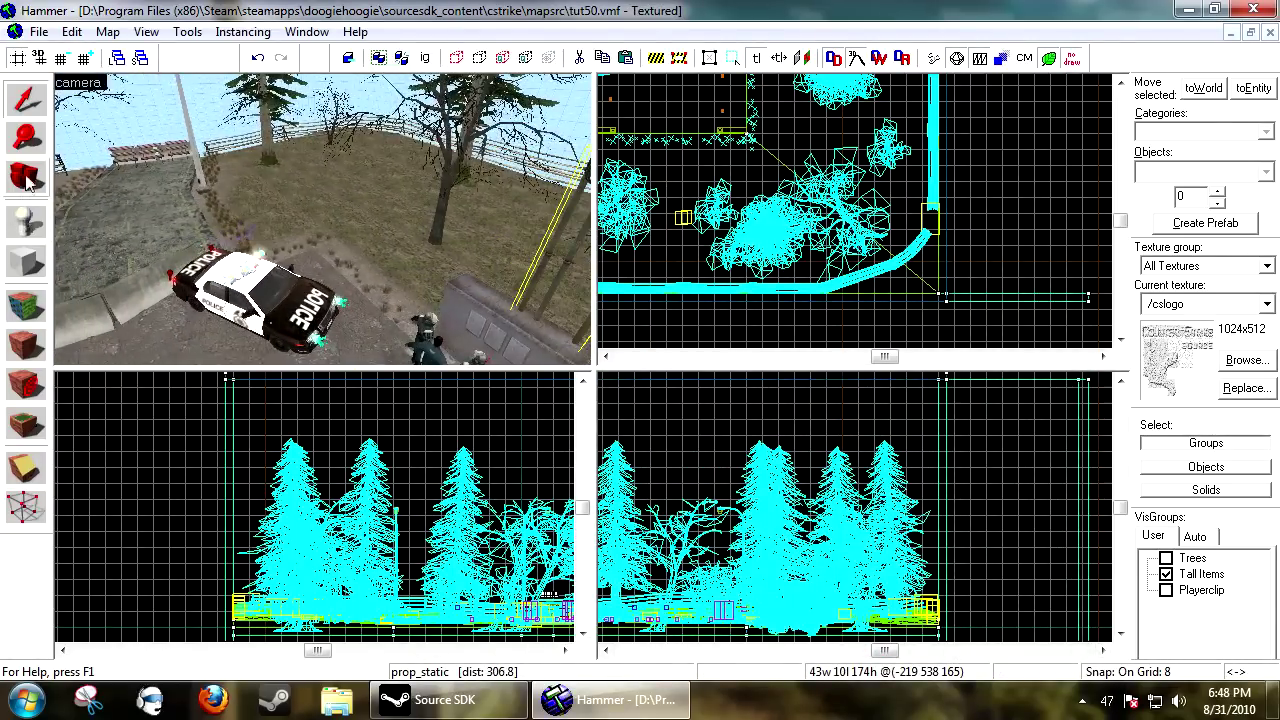
left_click(26, 222)
left_click(340, 340)
key("alt+Return")
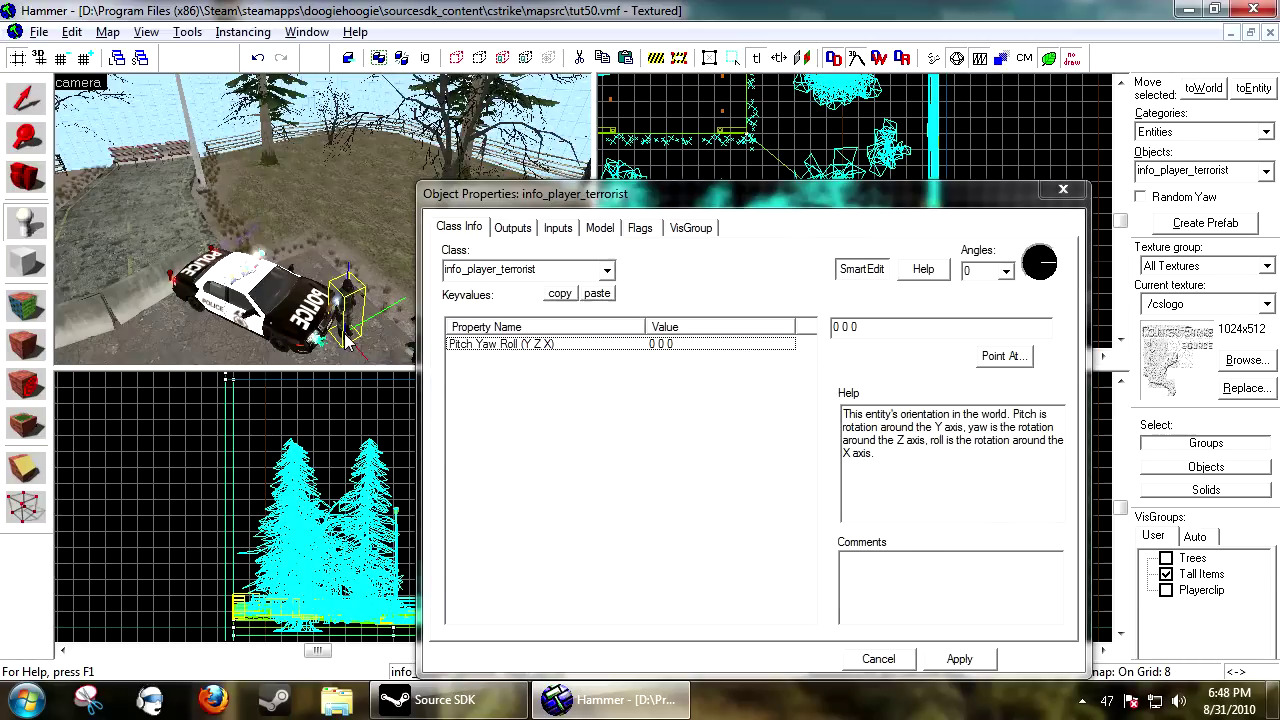
- Change the class of the entity beside the police car to move_rope and delete that entity
double_click(543, 270)
type("move")
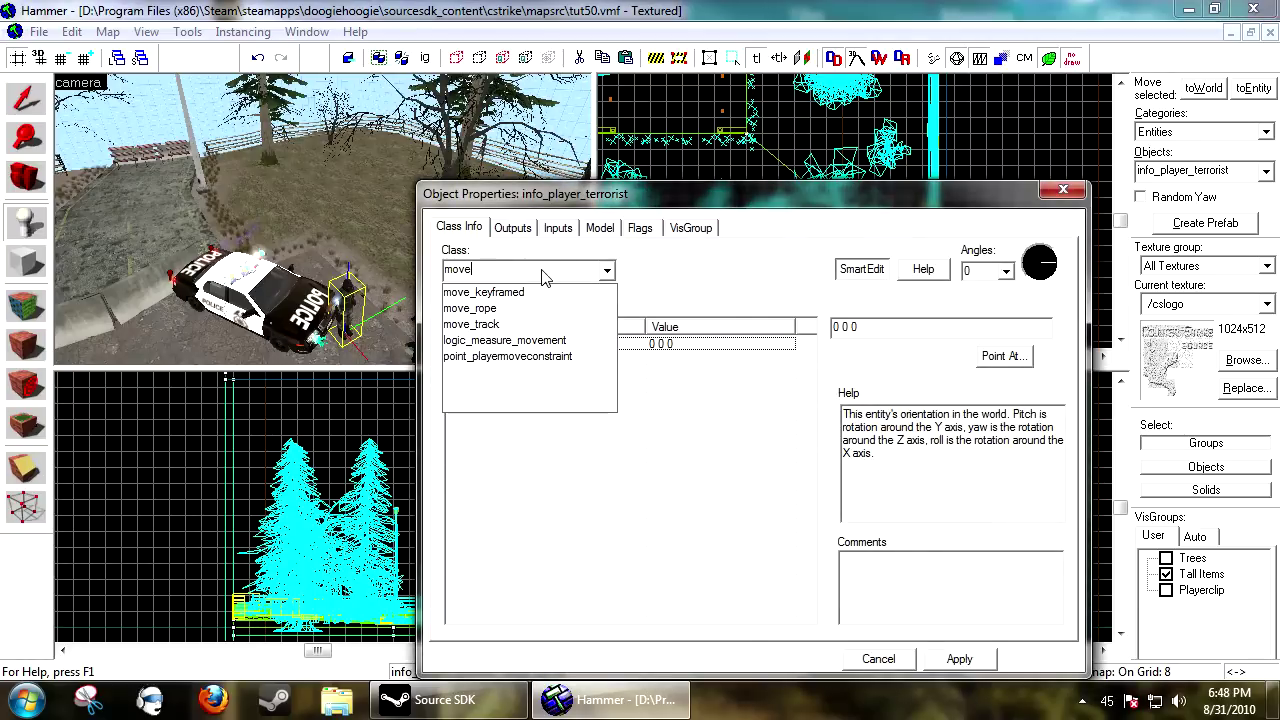
key("Down")
key("Down")
key("Return")
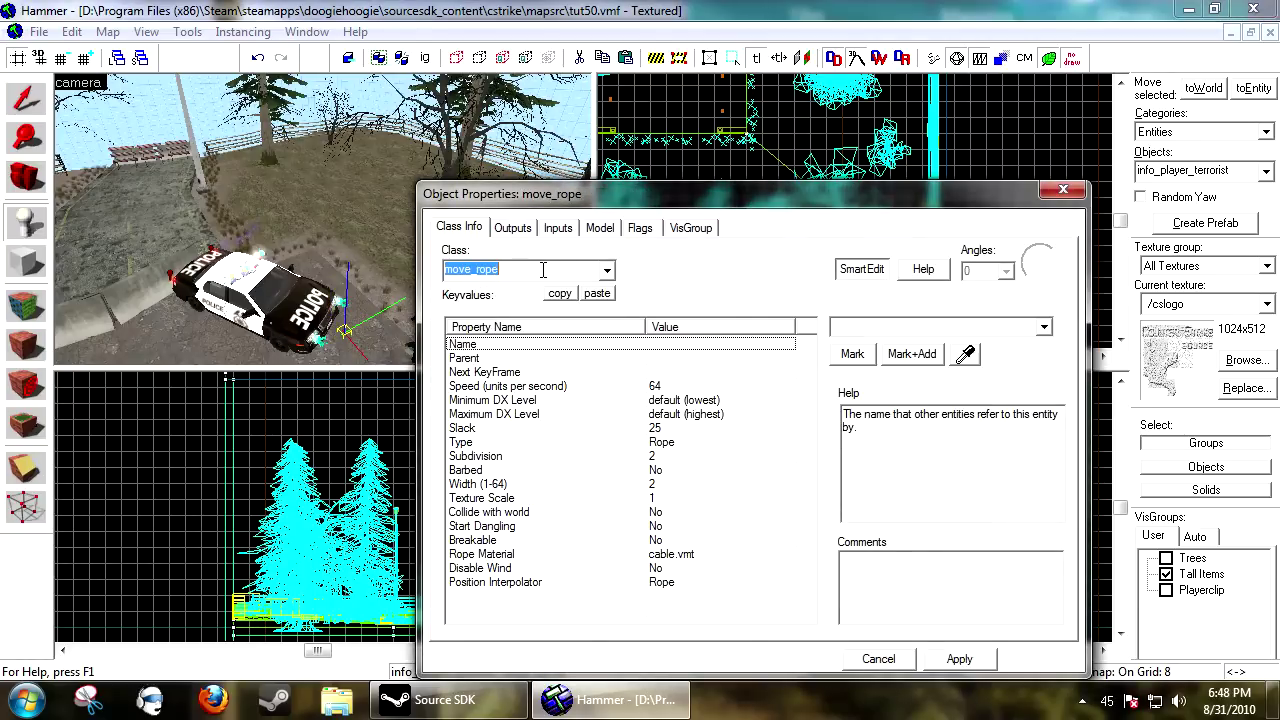
left_click(957, 666)
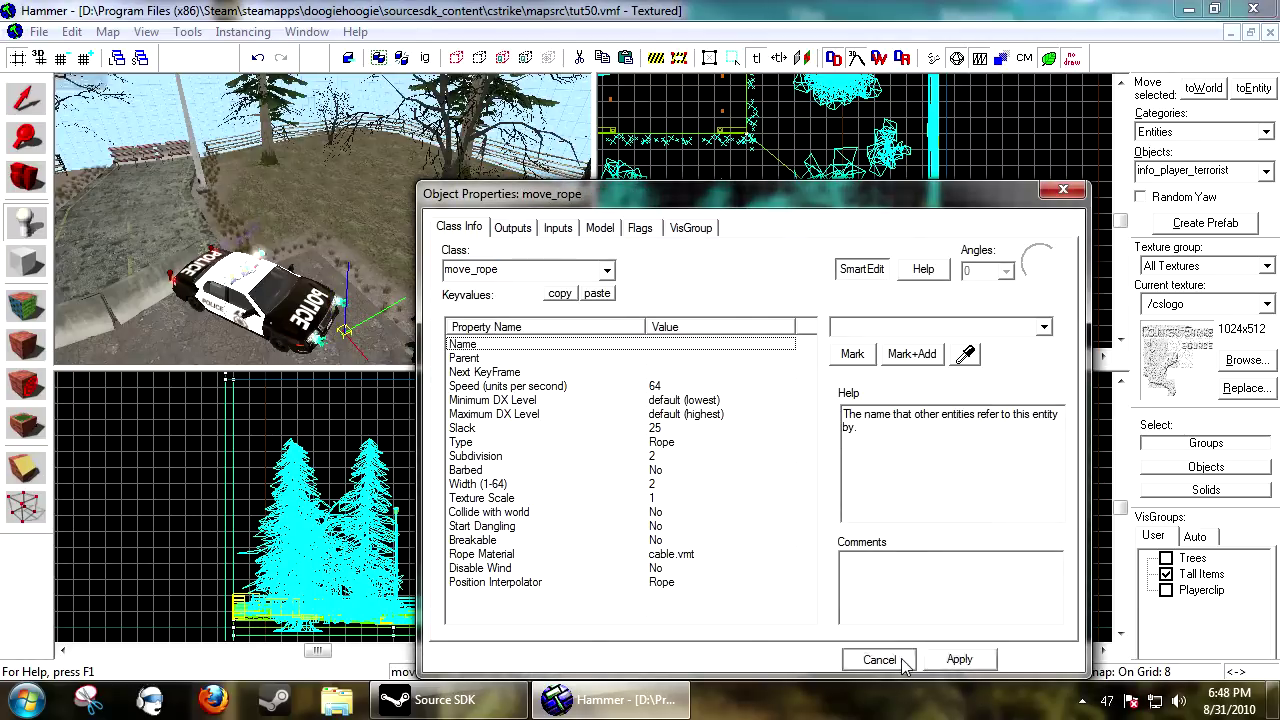
left_click(902, 661)
key("Delete")
- Place a move_rope entity at the top of the end pipe of the hanging-wire prop
key("d")
key("s")
key("z")
key("w")
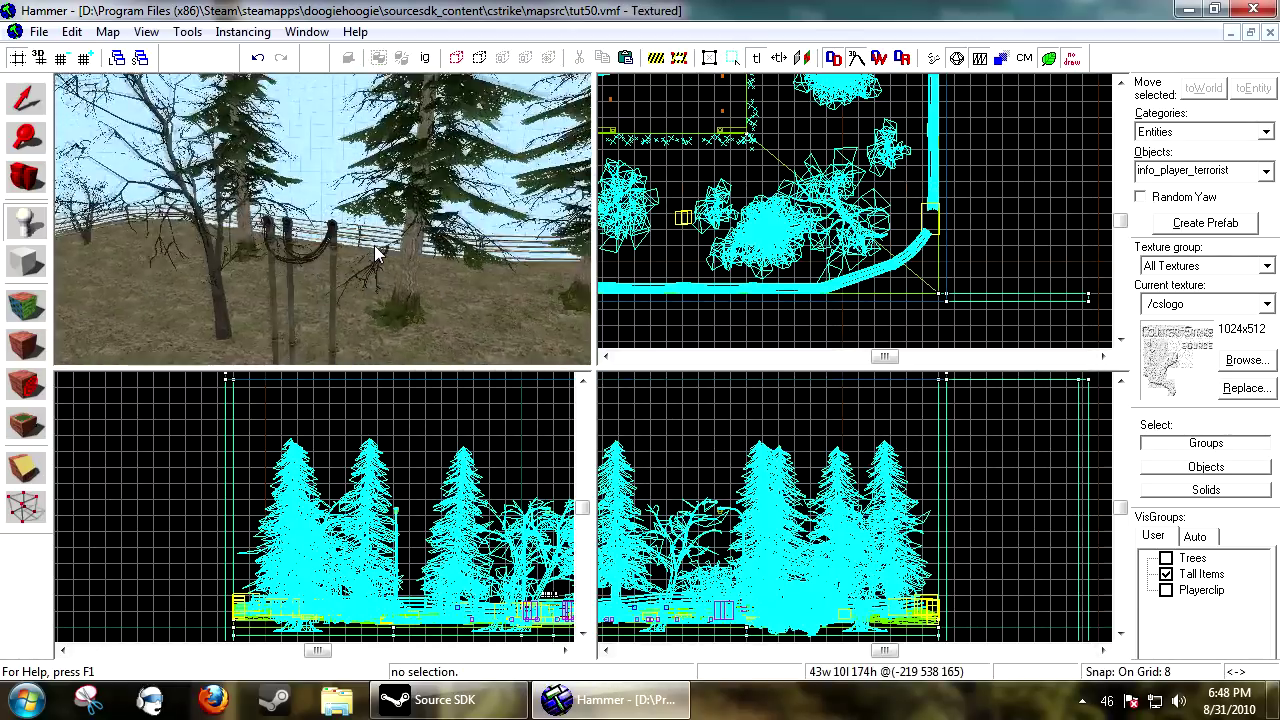
key("z")
key("shift+s")
left_click(346, 238)
- Align the move_rope entity with the pipe's curved opening in the top and front views, at about -203 537 249
scroll(778, 192, "down", 10)
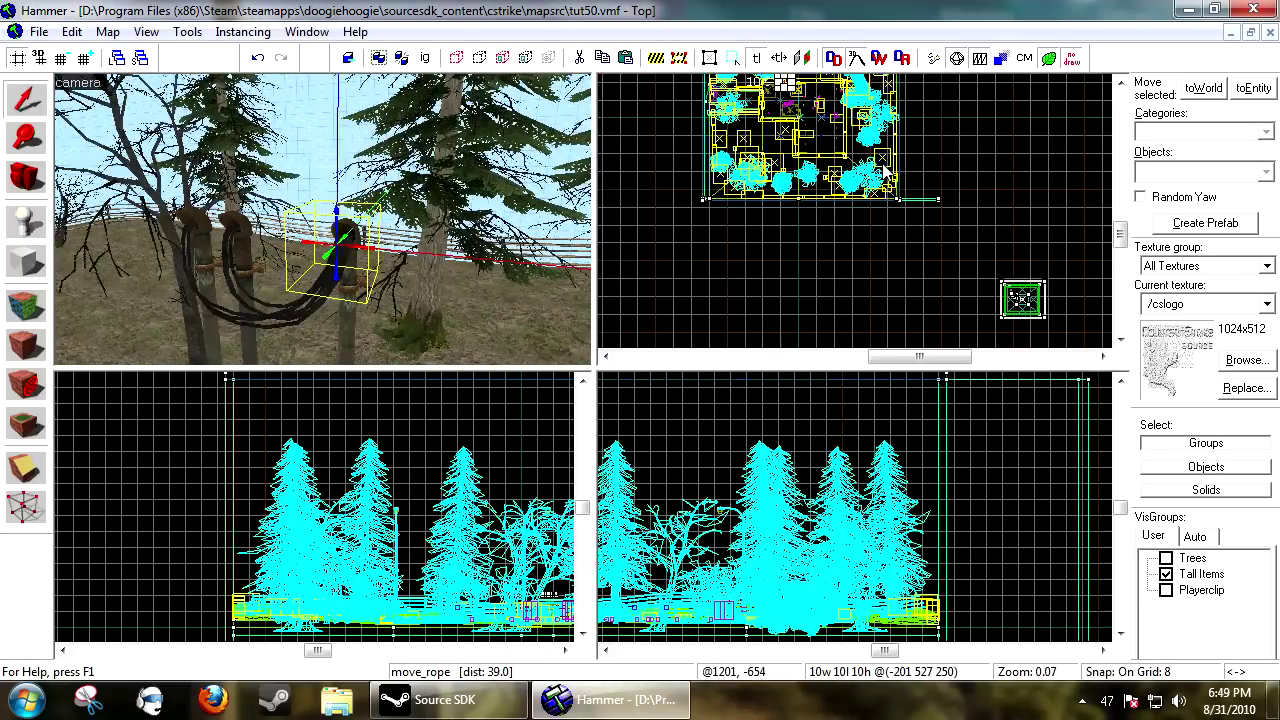
scroll(878, 250, "up", 15)
scroll(878, 250, "up", 14)
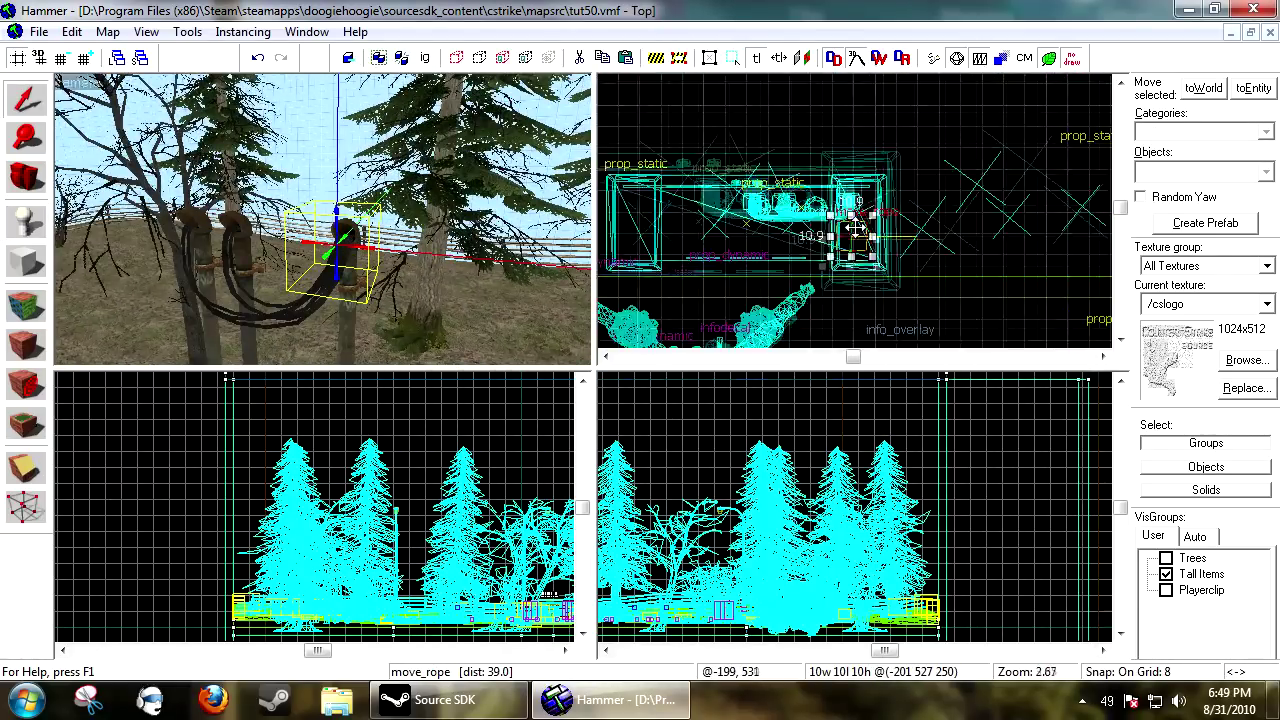
mouse_move(821, 175)
left_mouse_down()
mouse_move(840, 167)
mouse_move(831, 158)
left_mouse_up()
scroll(428, 512, "down", 8)
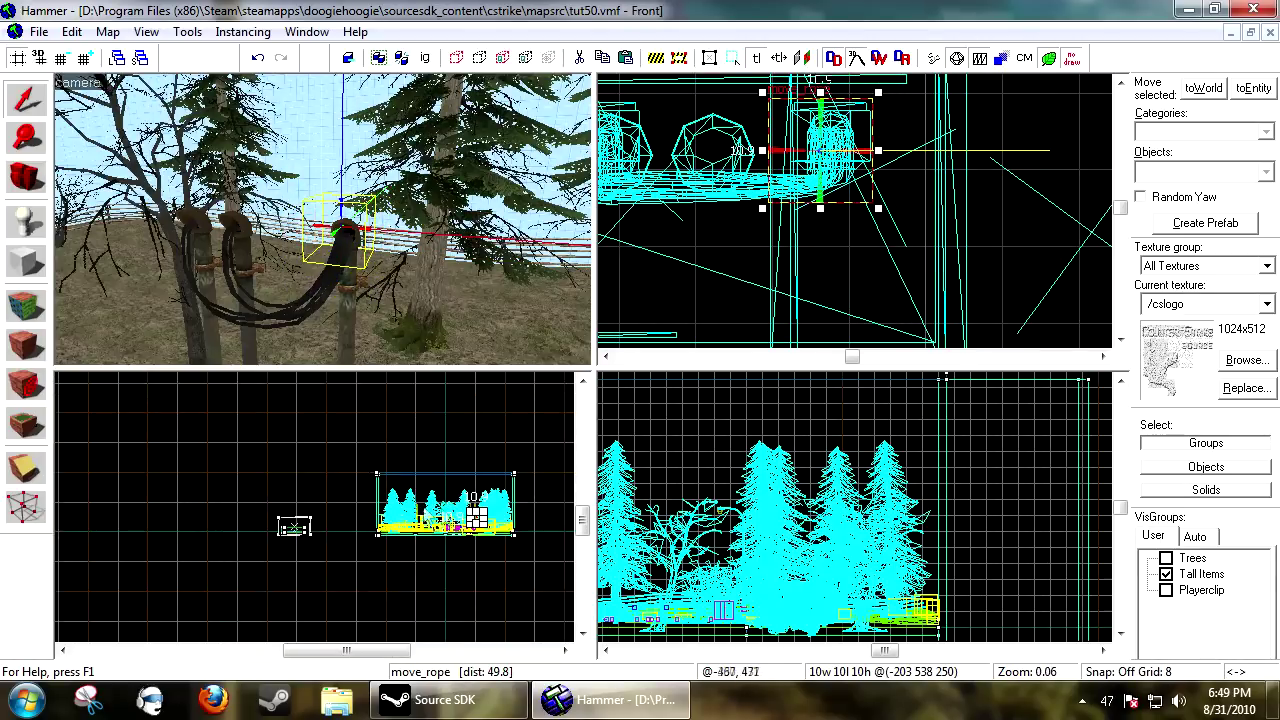
scroll(440, 544, "up", 20)
scroll(377, 567, "up", 5)
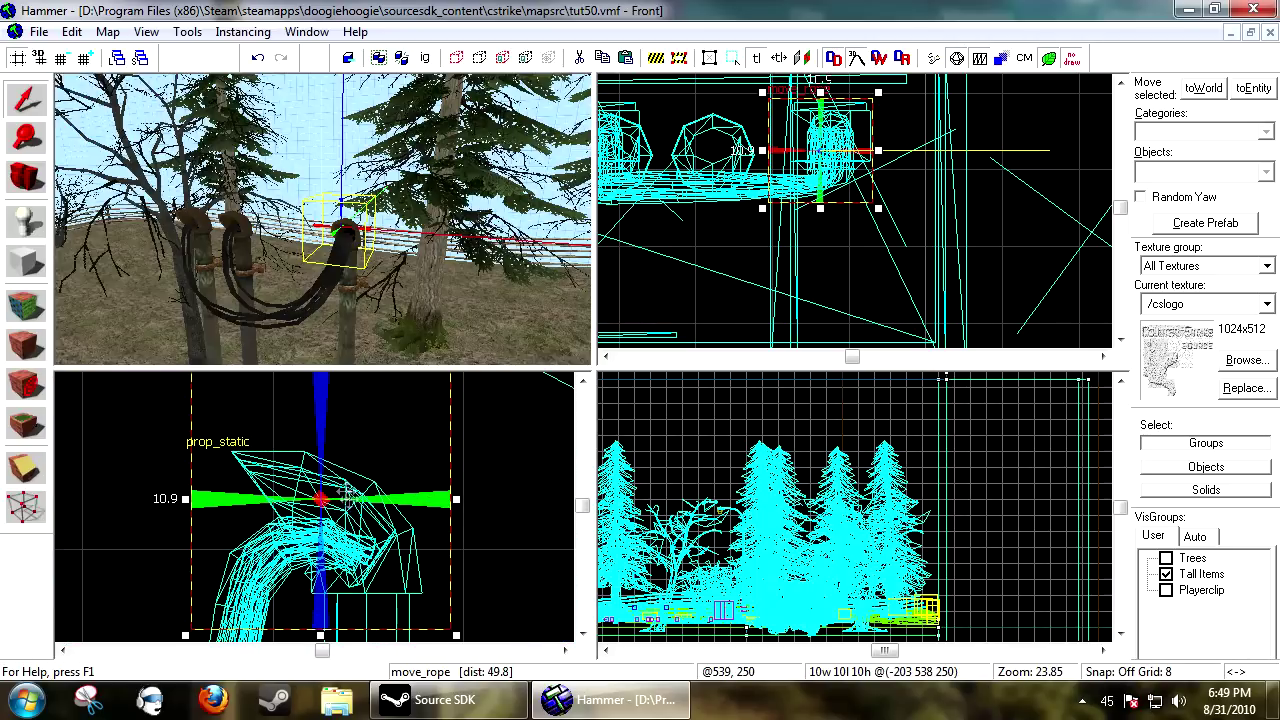
left_click_drag(348, 496, 325, 521)
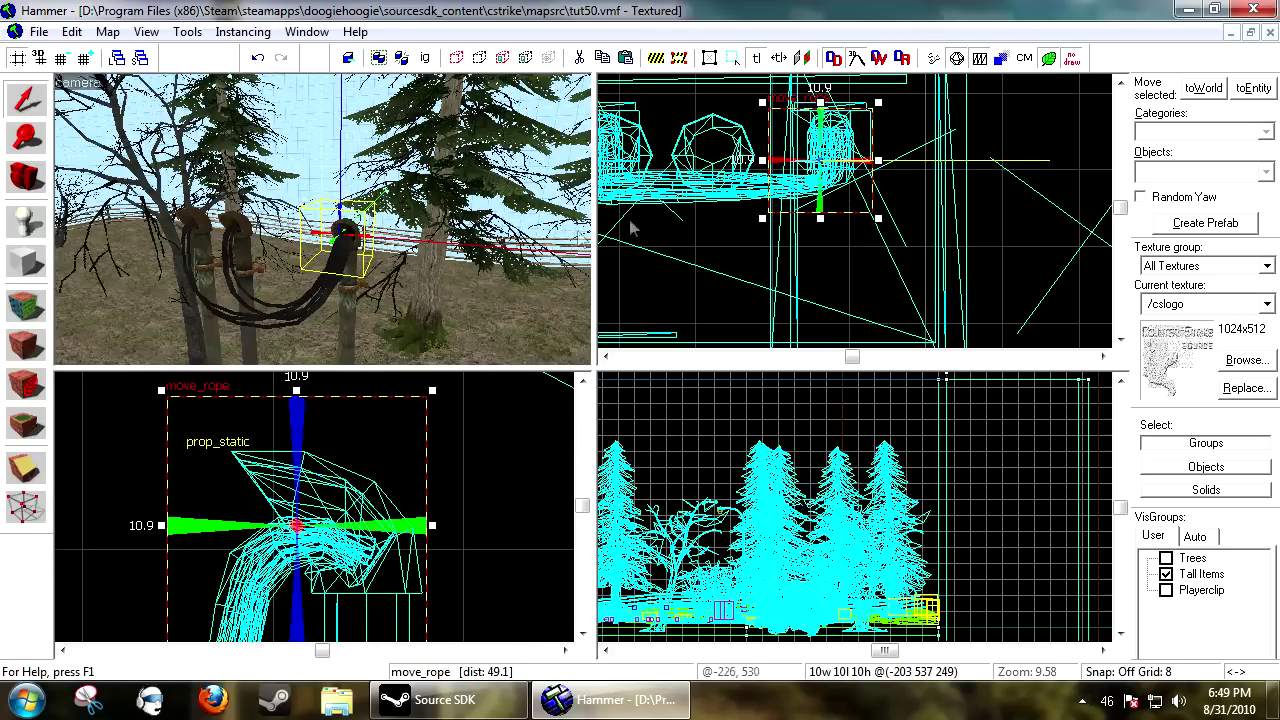
- Copy the move_rope entity to about -190 523 249 beside the pipe and change the copy's class to keyframe_rope
left_click_drag(815, 165, 940, 296)
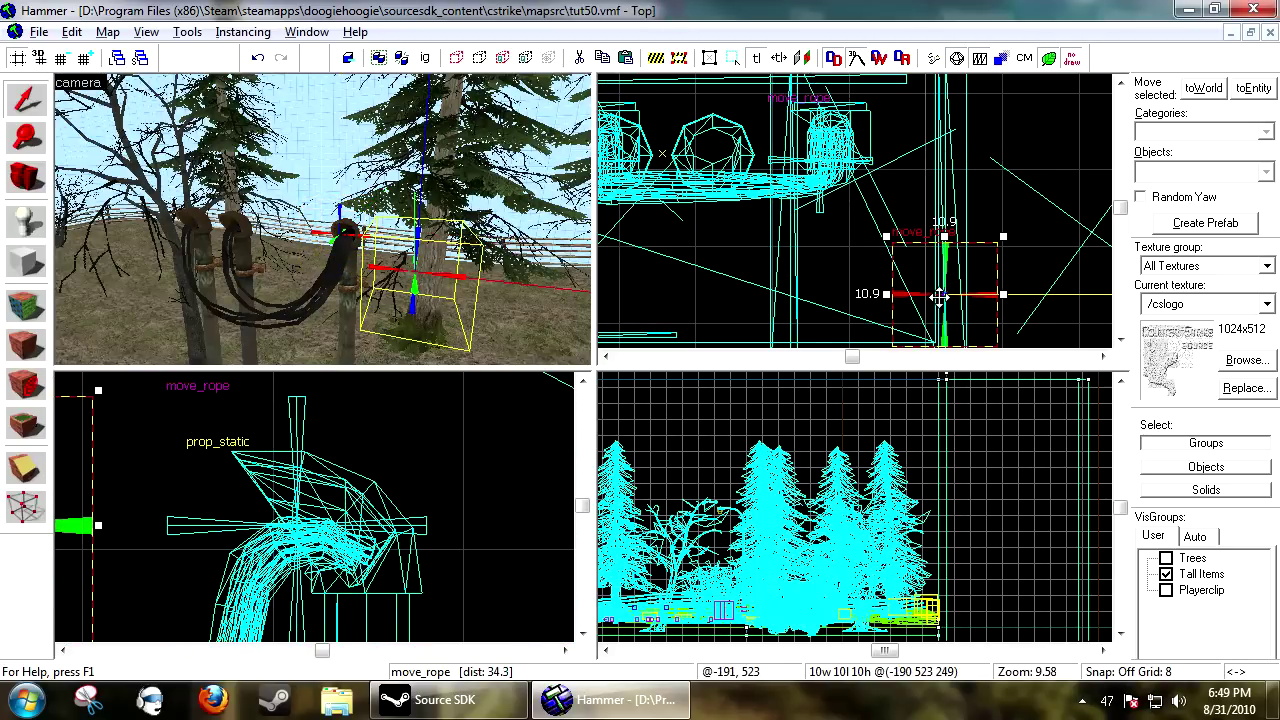
key("alt+Return")
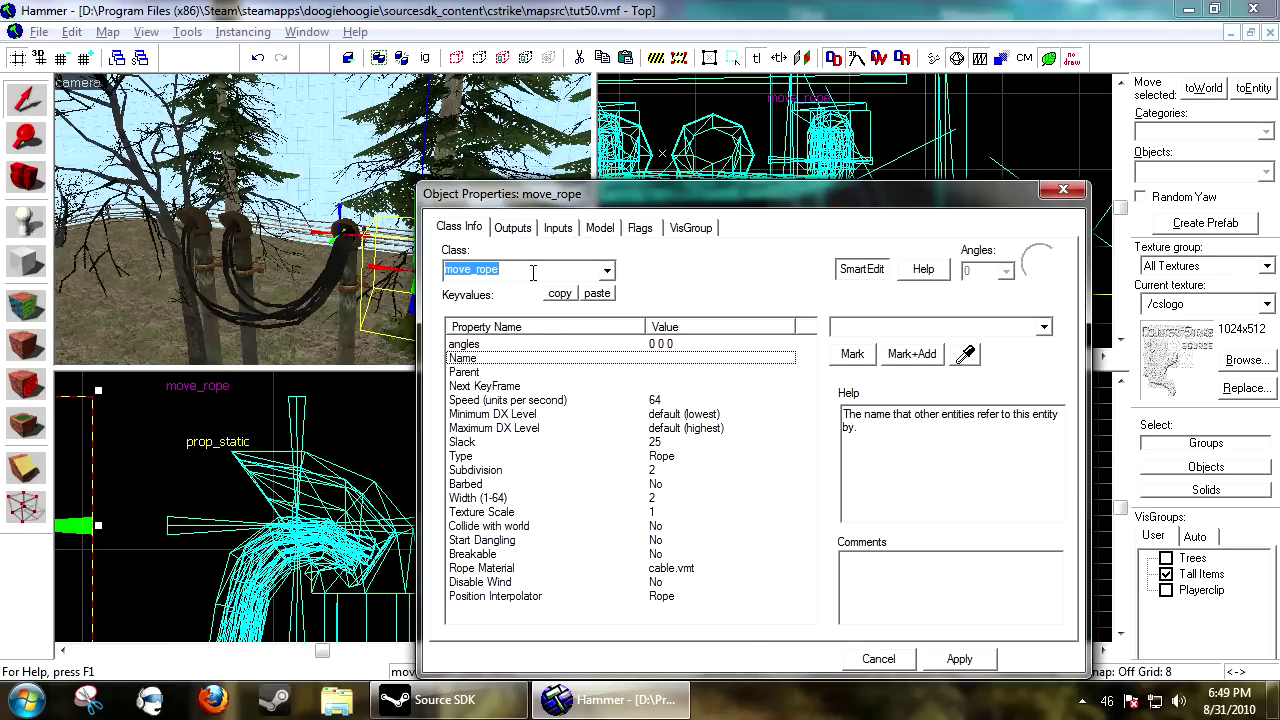
type("key")
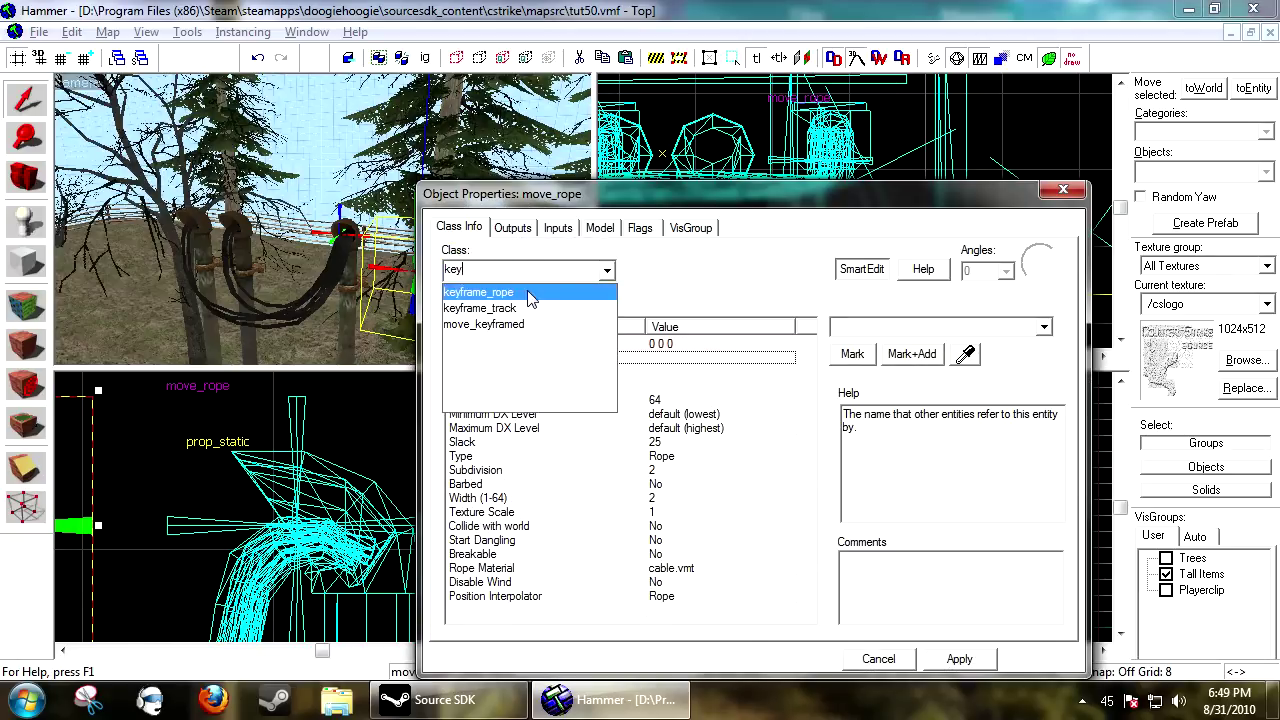
left_click(478, 292)
left_click(958, 658)
left_click(1060, 192)
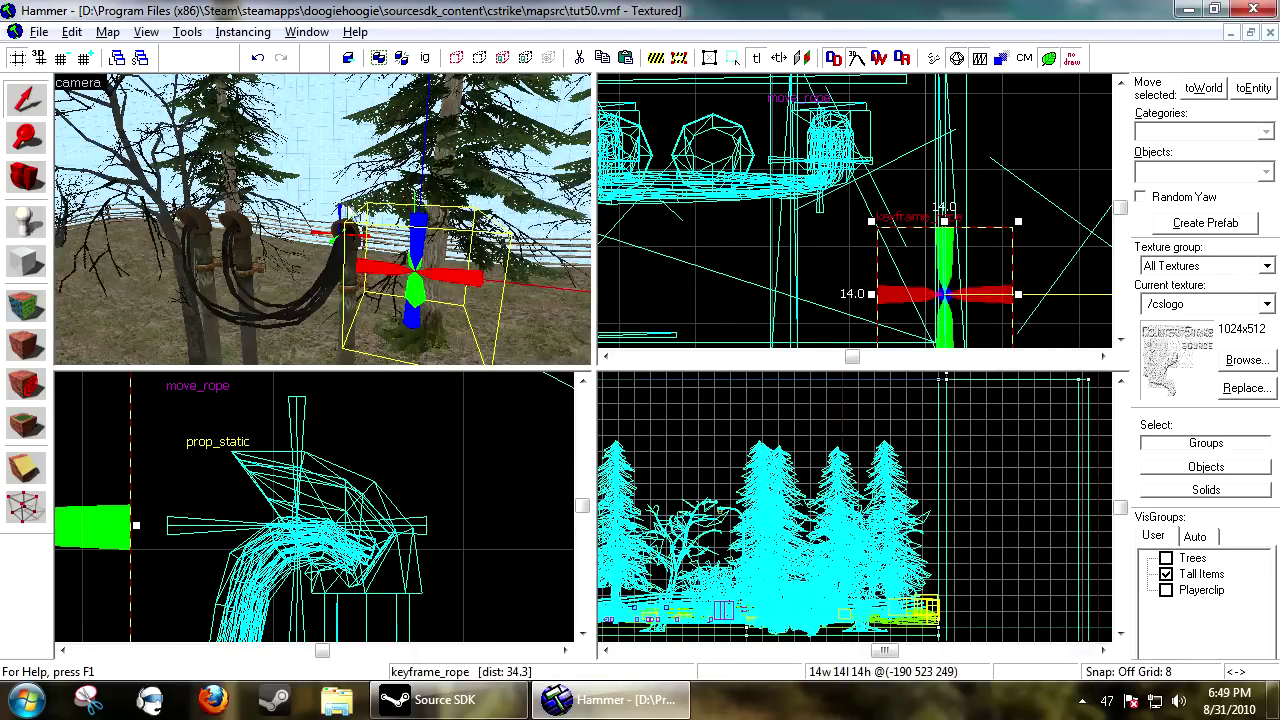
- Name the move_rope entity at the pipe opening rope_A_1 and apply the change
left_click(342, 219)
key("alt+Return")
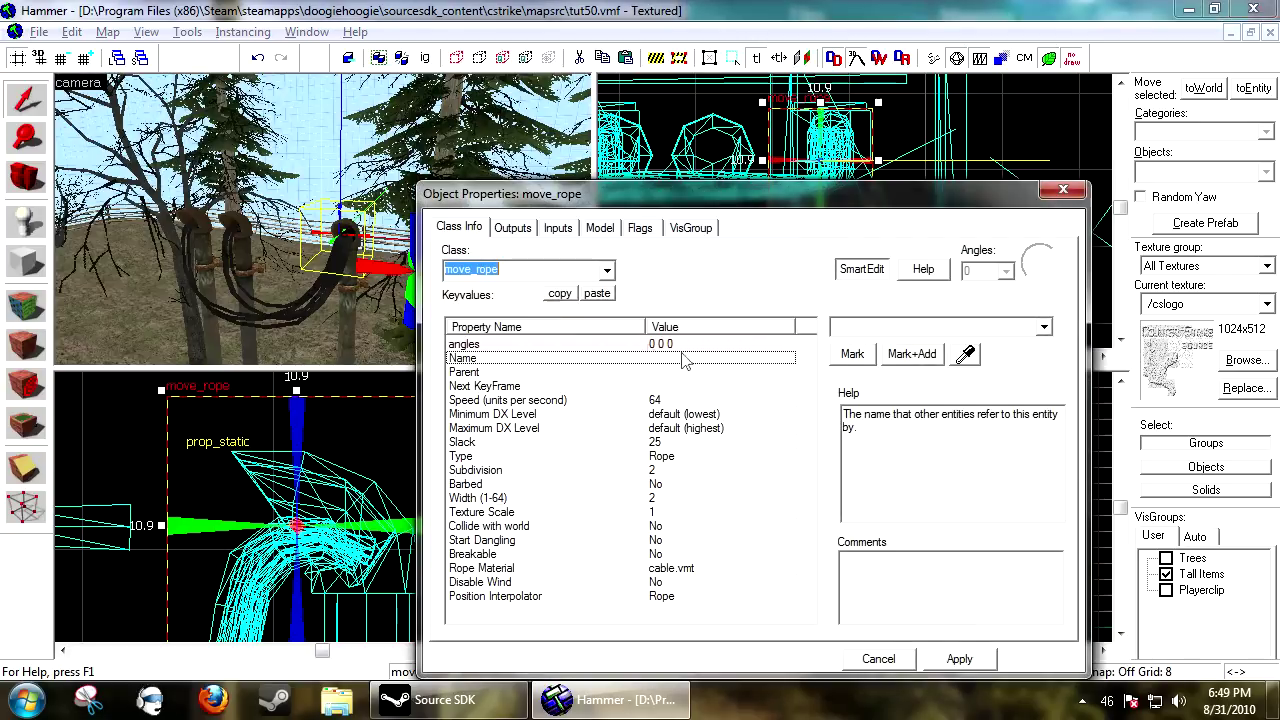
left_click(618, 356)
type("rope_A")
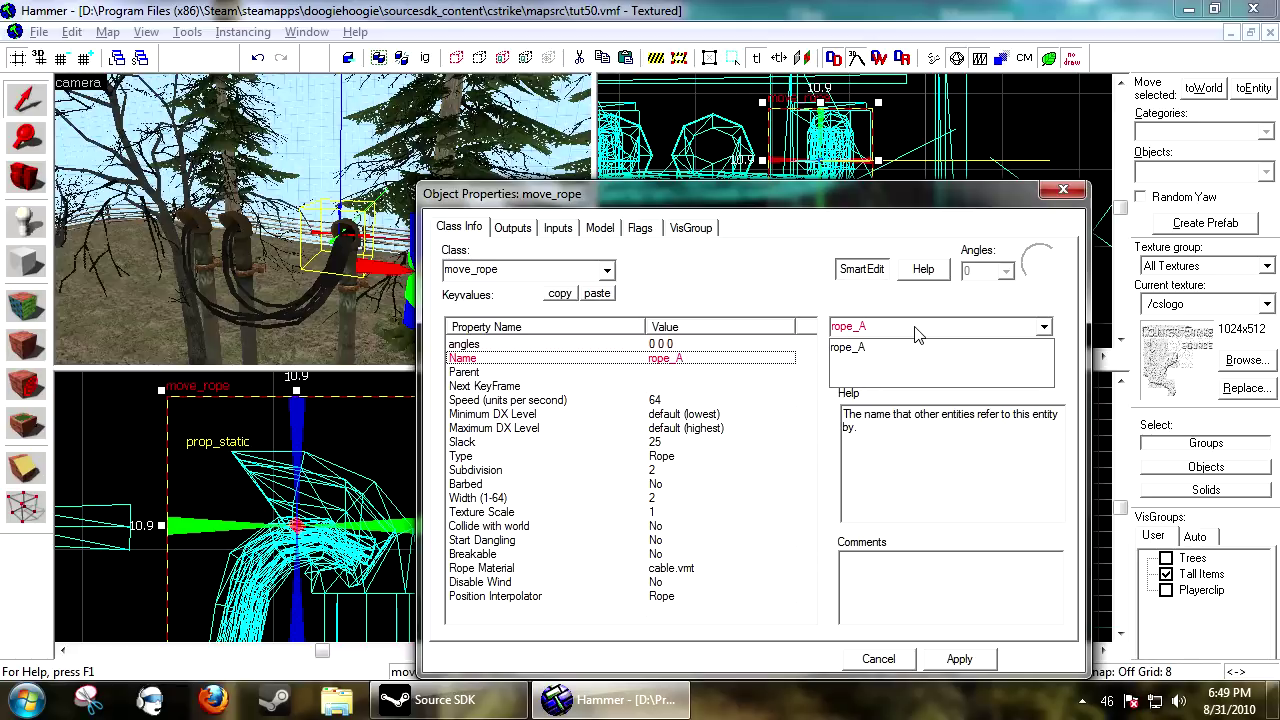
type("1")
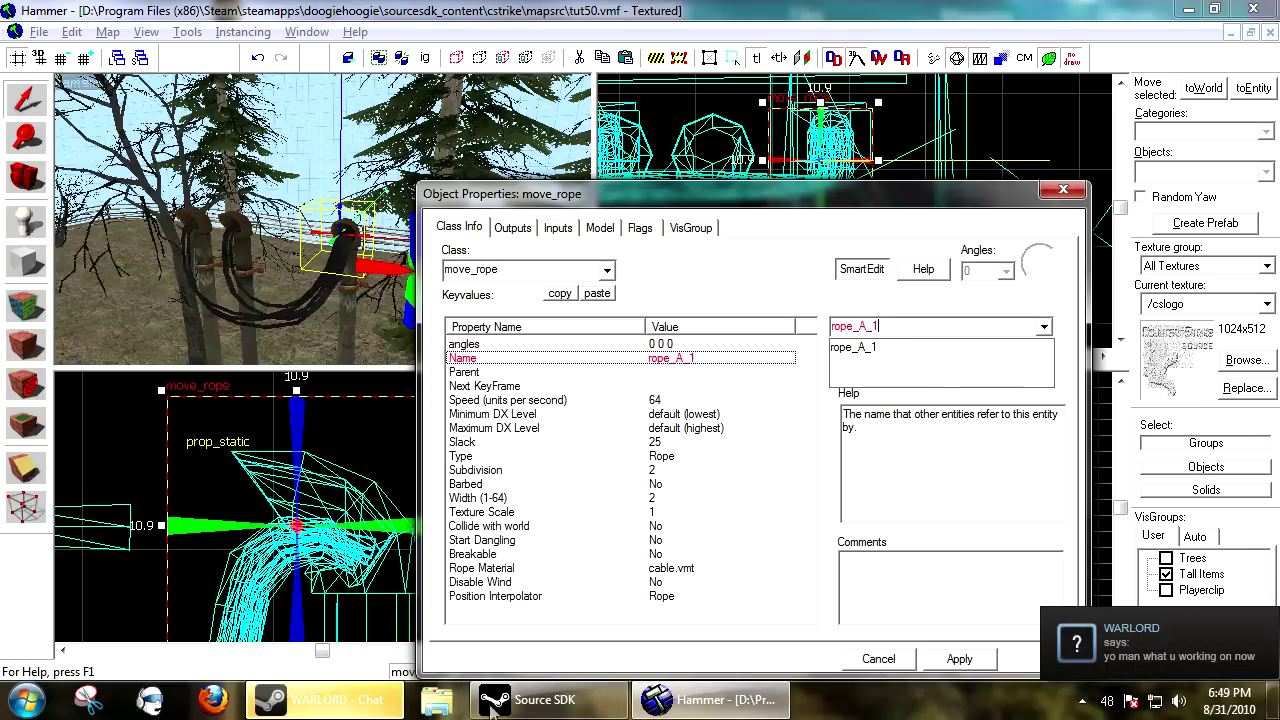
right_click(320, 699)
left_click(299, 353)
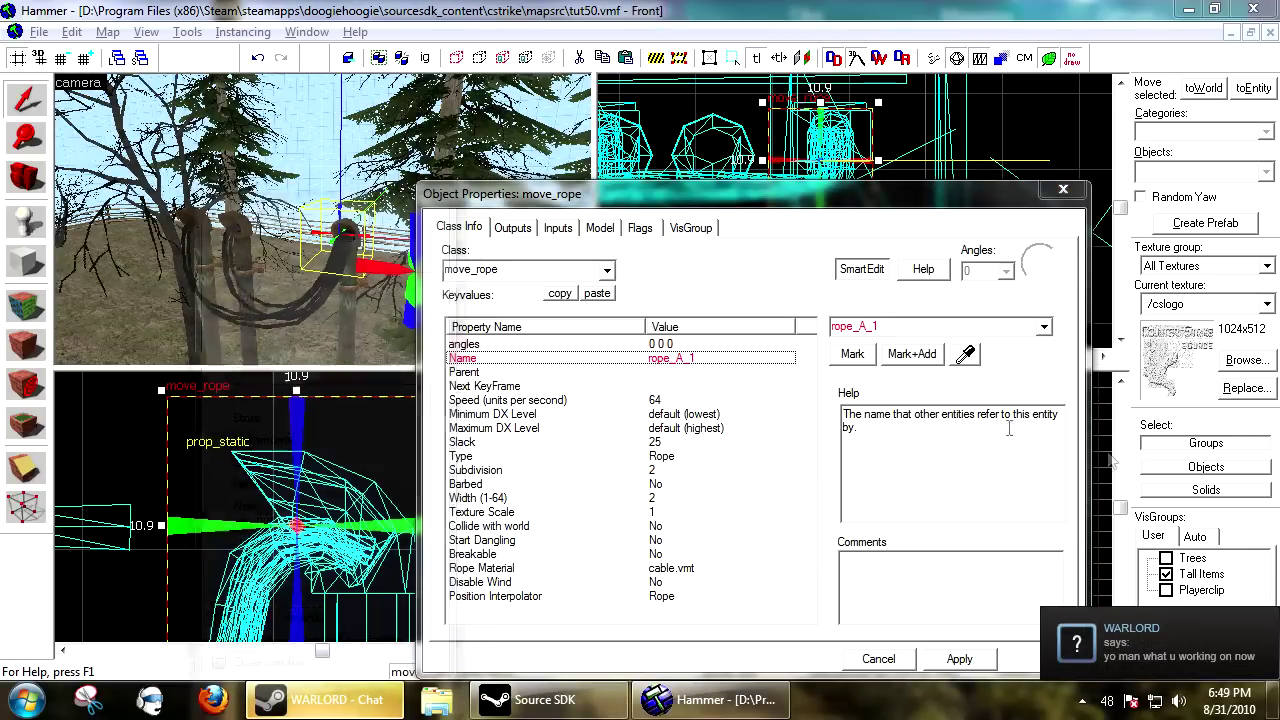
left_click(959, 660)
- Name the keyframe_rope entity rope_A_2, reusing the move_rope entity's name as the base, and apply it
key("d")
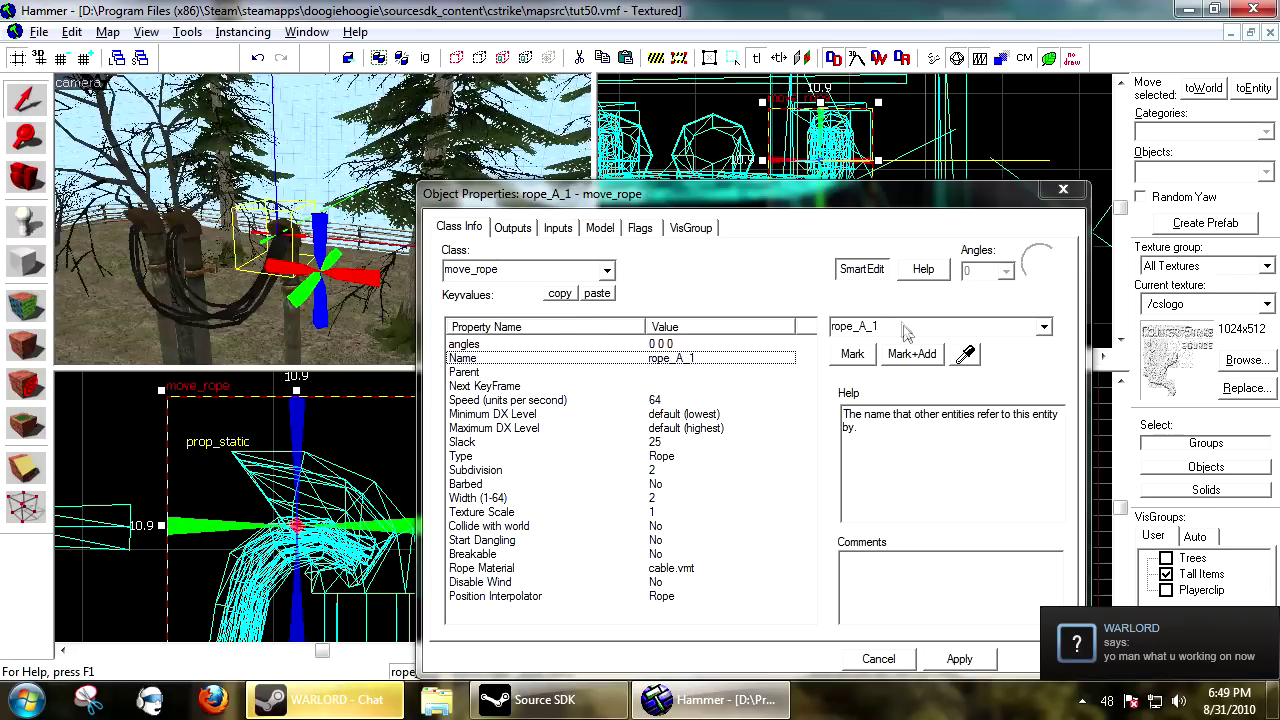
left_click_drag(903, 328, 825, 326)
key("ctrl+c")
left_click(333, 270)
left_click(892, 328)
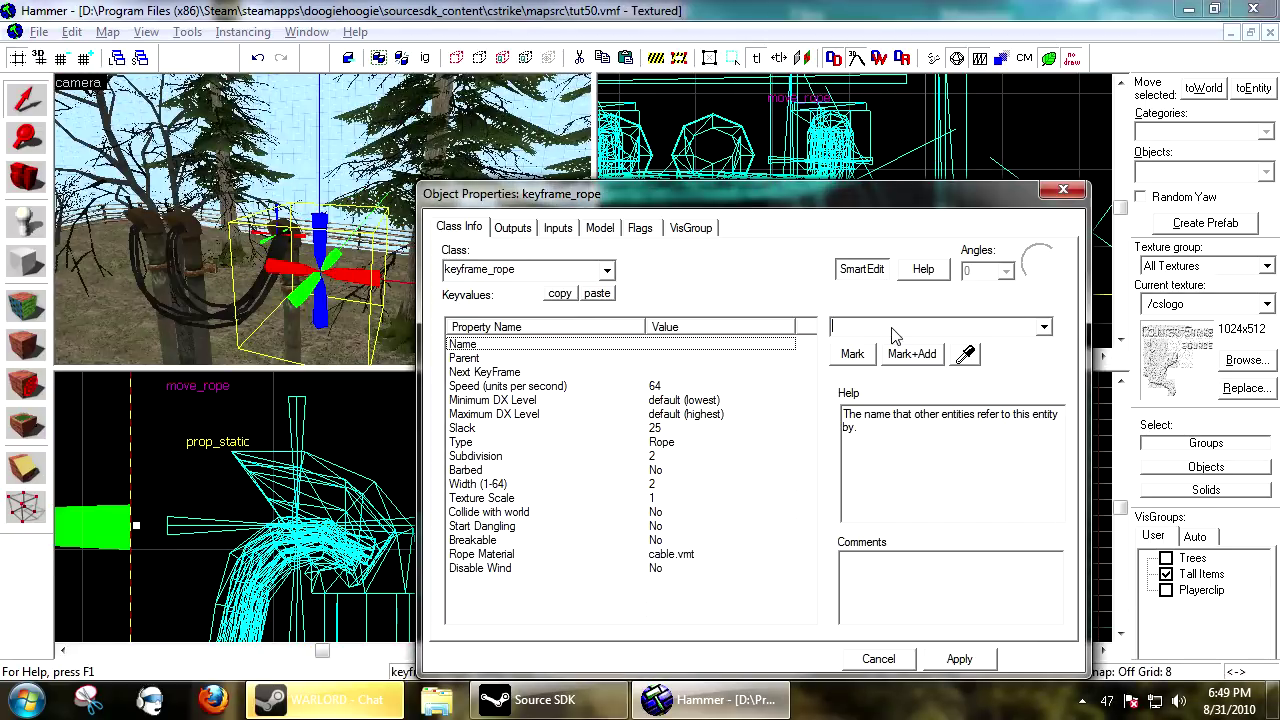
key("ctrl+v")
left_click(964, 329)
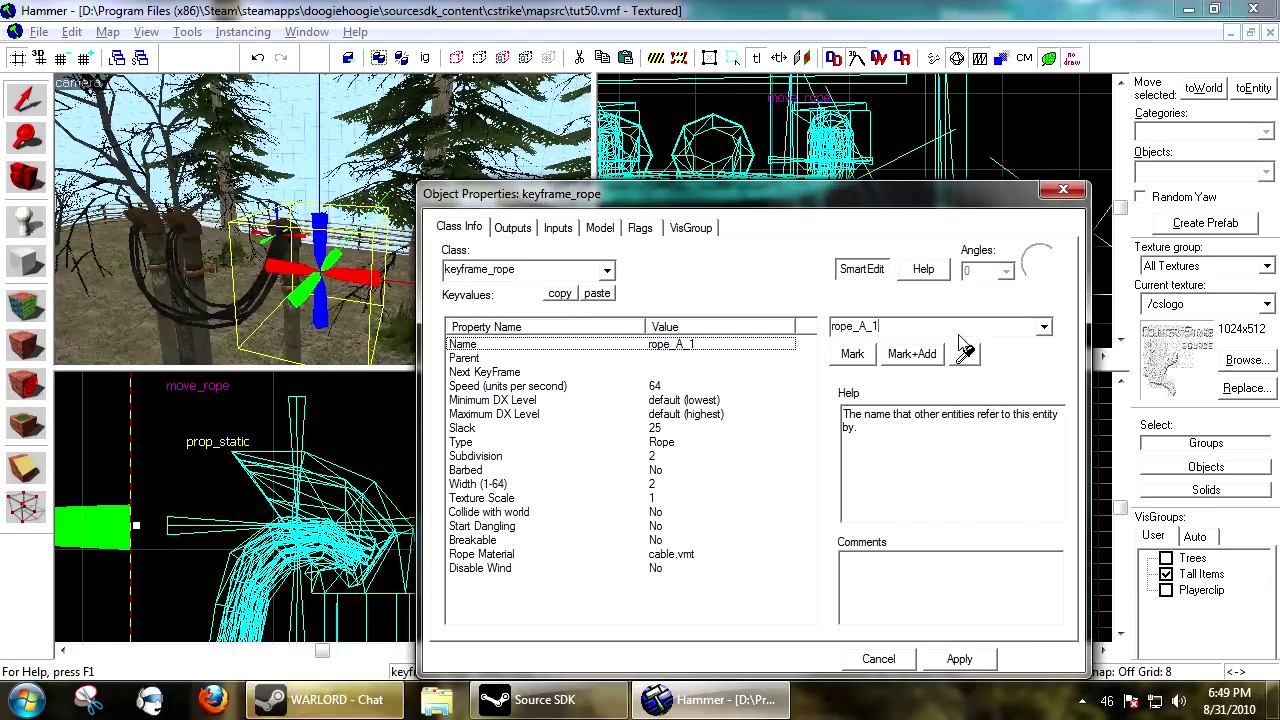
key("BackSpace")
type("2")
left_click(959, 658)
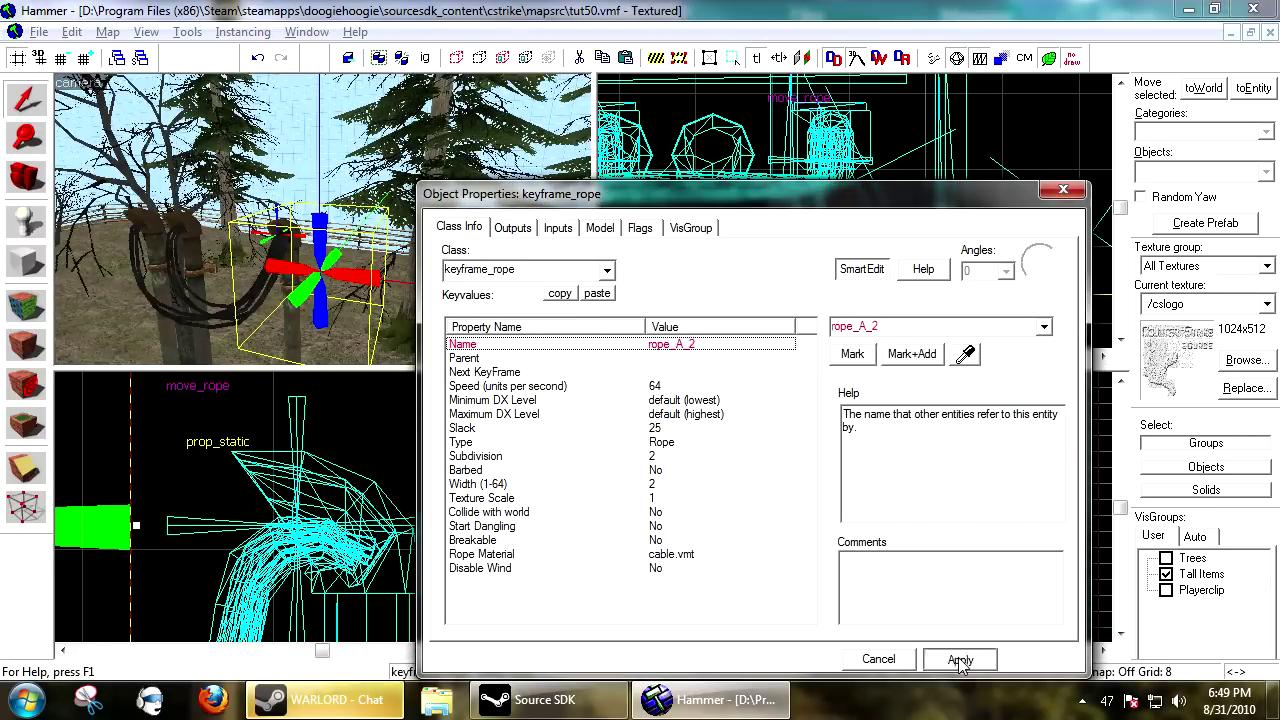
- Set the Next KeyFrame of the rope_A_1 move_rope entity to rope_A_2, apply it and close the properties
left_click(362, 240)
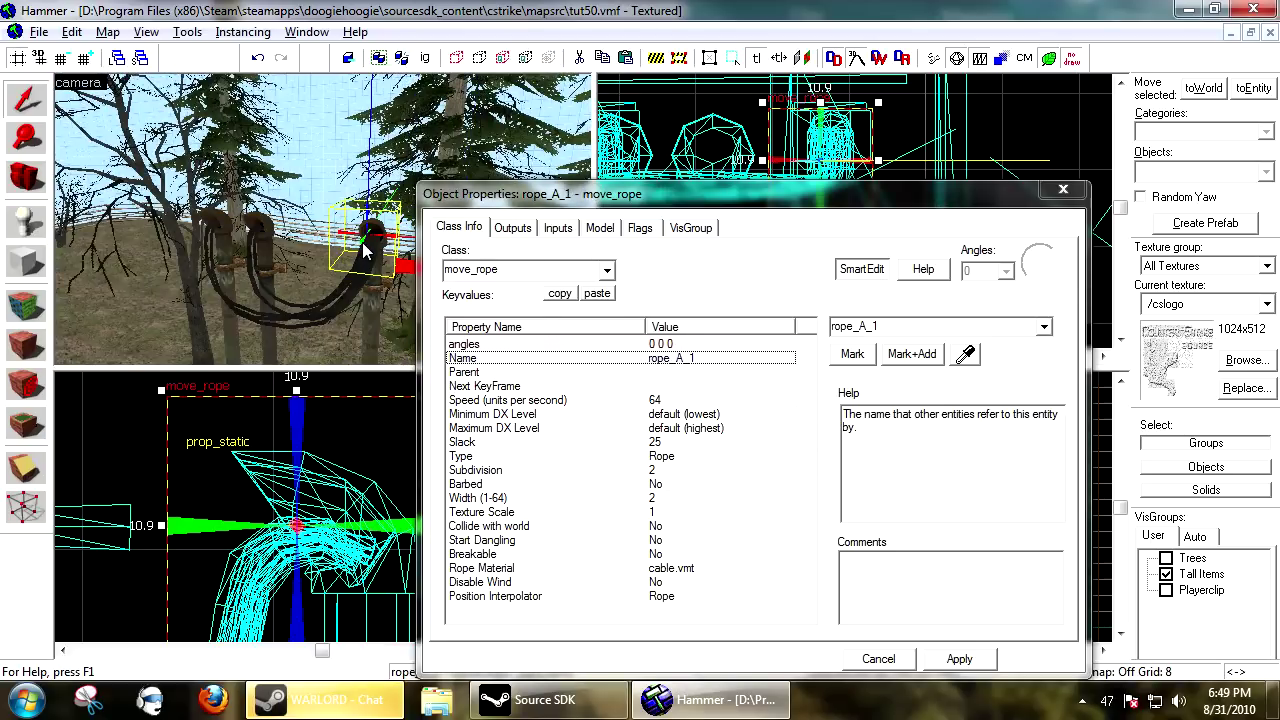
key("d")
left_click(352, 273)
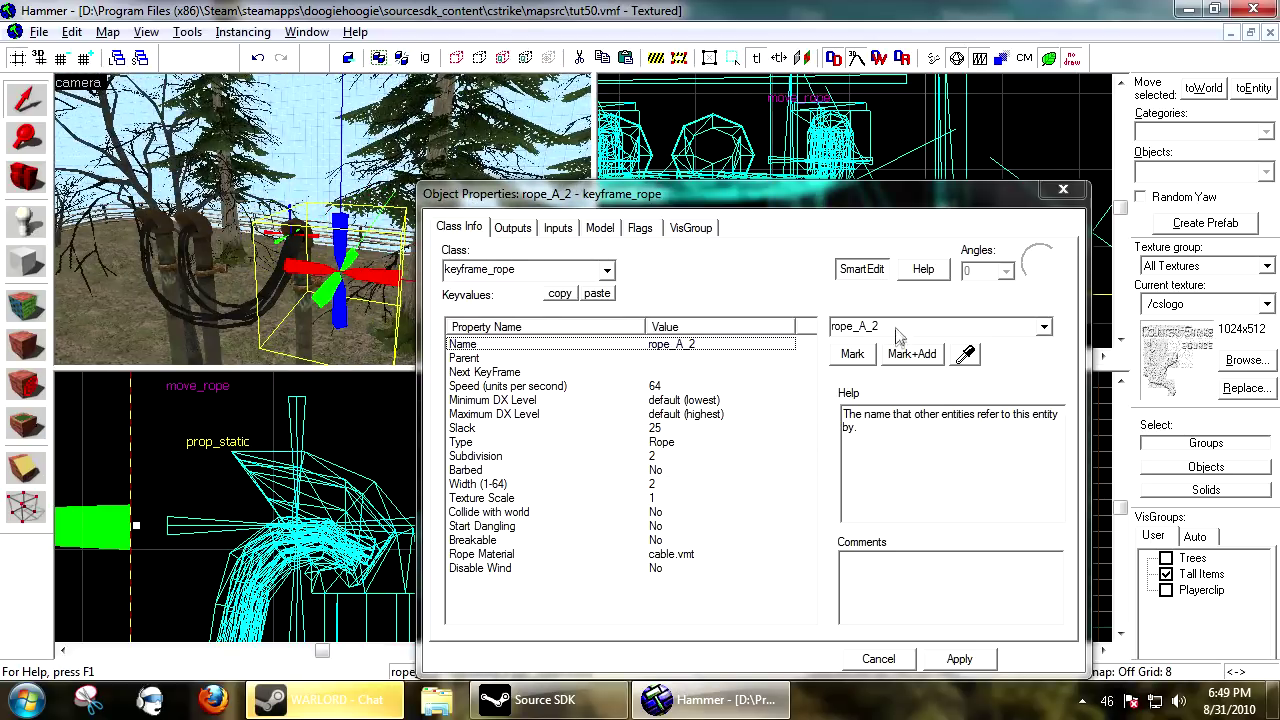
left_click(278, 252)
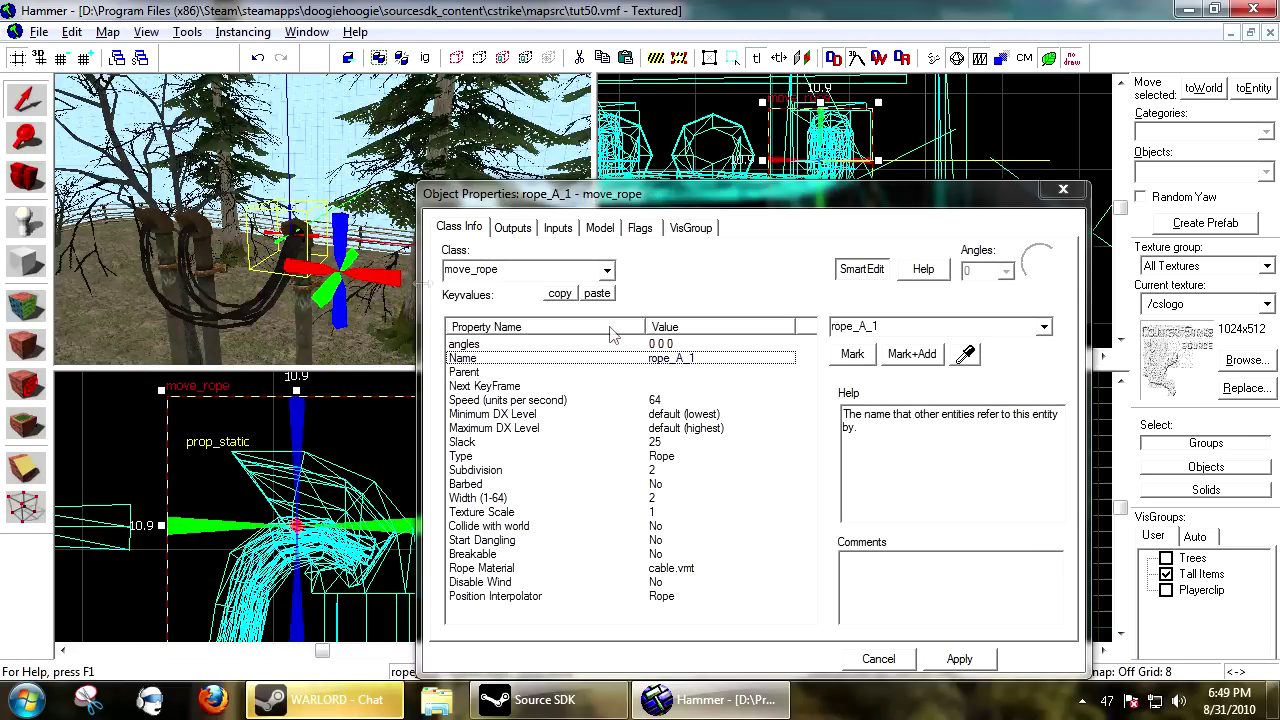
left_click(484, 385)
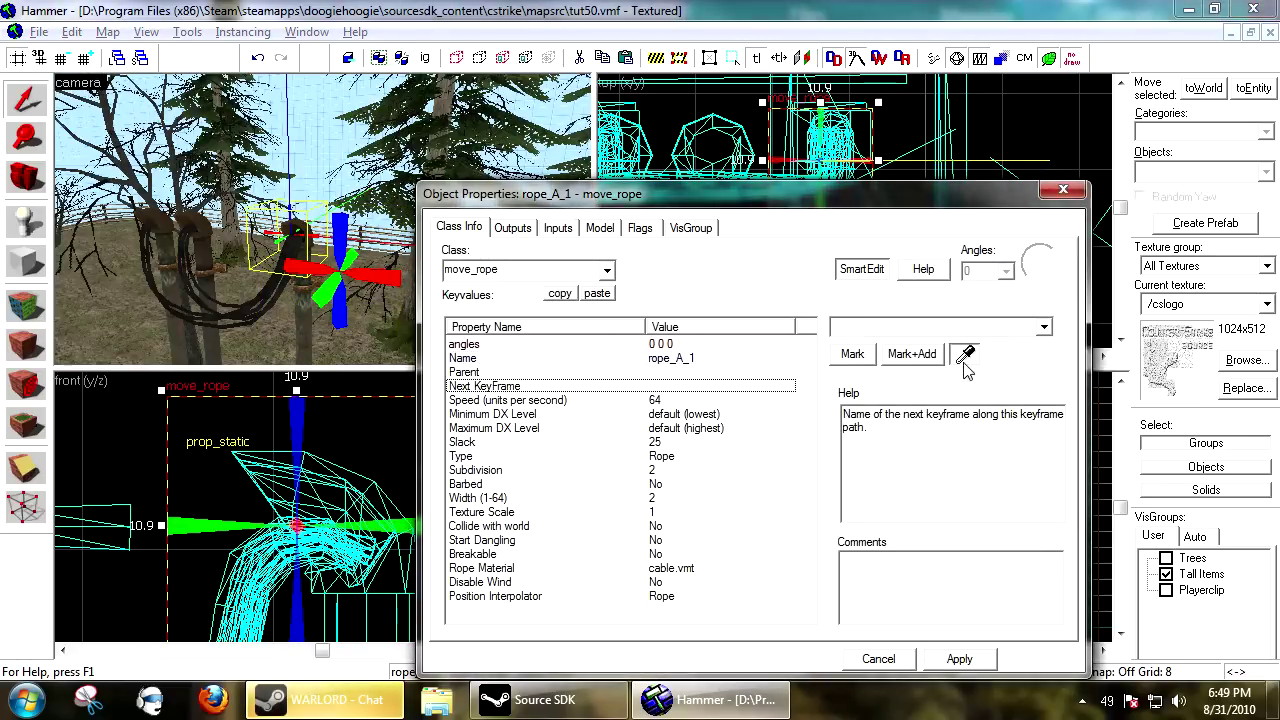
left_click(340, 260)
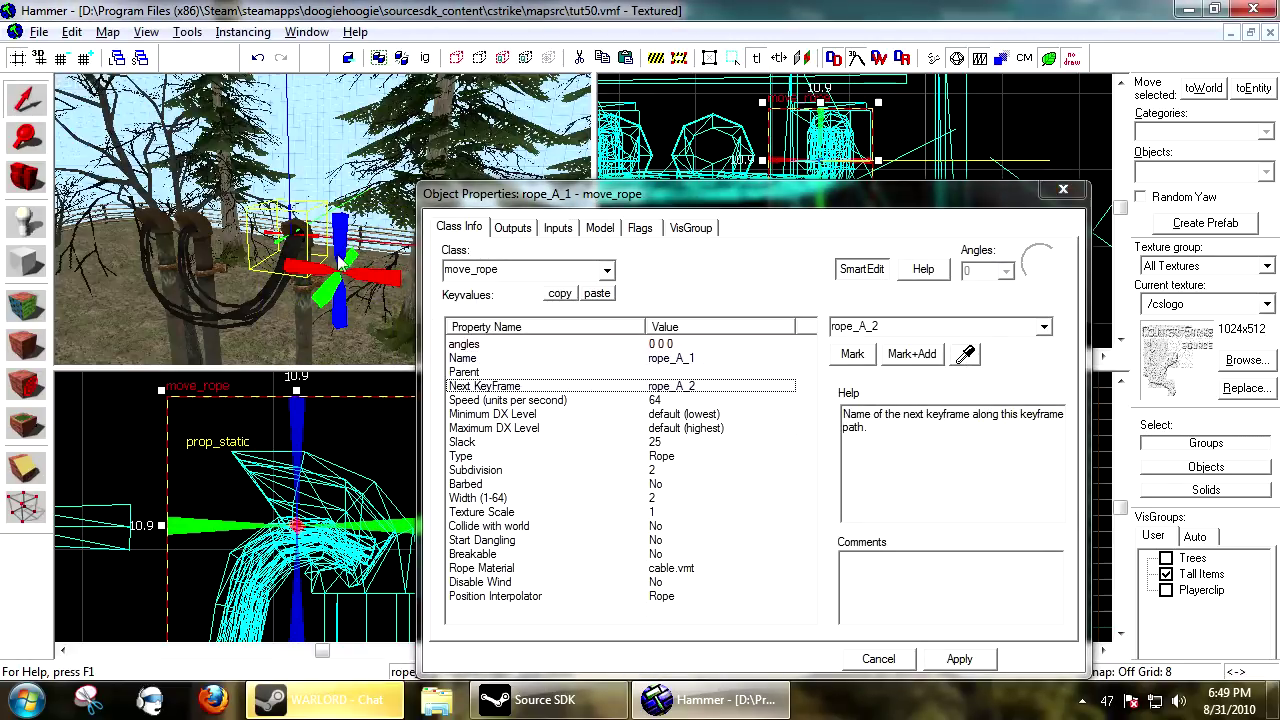
left_click(958, 666)
left_click(879, 660)
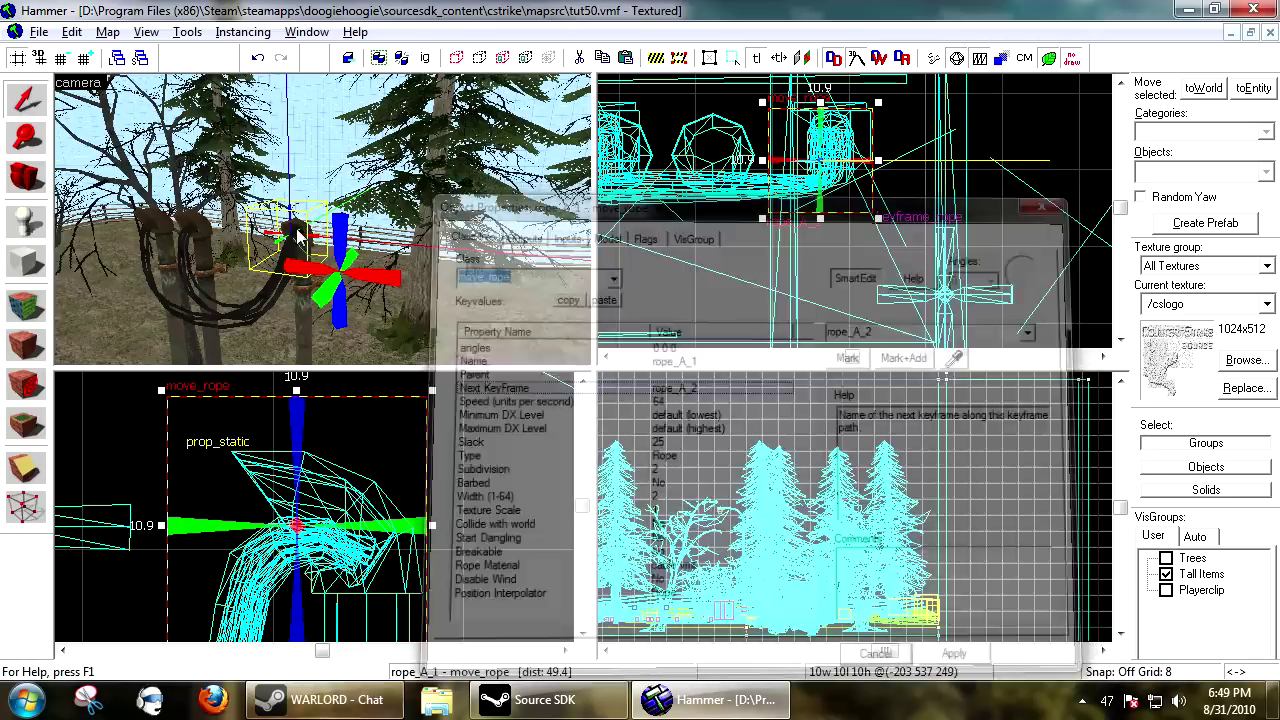
- Move the rope_A_2 keyframe_rope entity away from the pipe to about -86 483 249, near the parked car in the top view
left_click(340, 265)
scroll(960, 178, "down", 8)
scroll(945, 175, "up", 4)
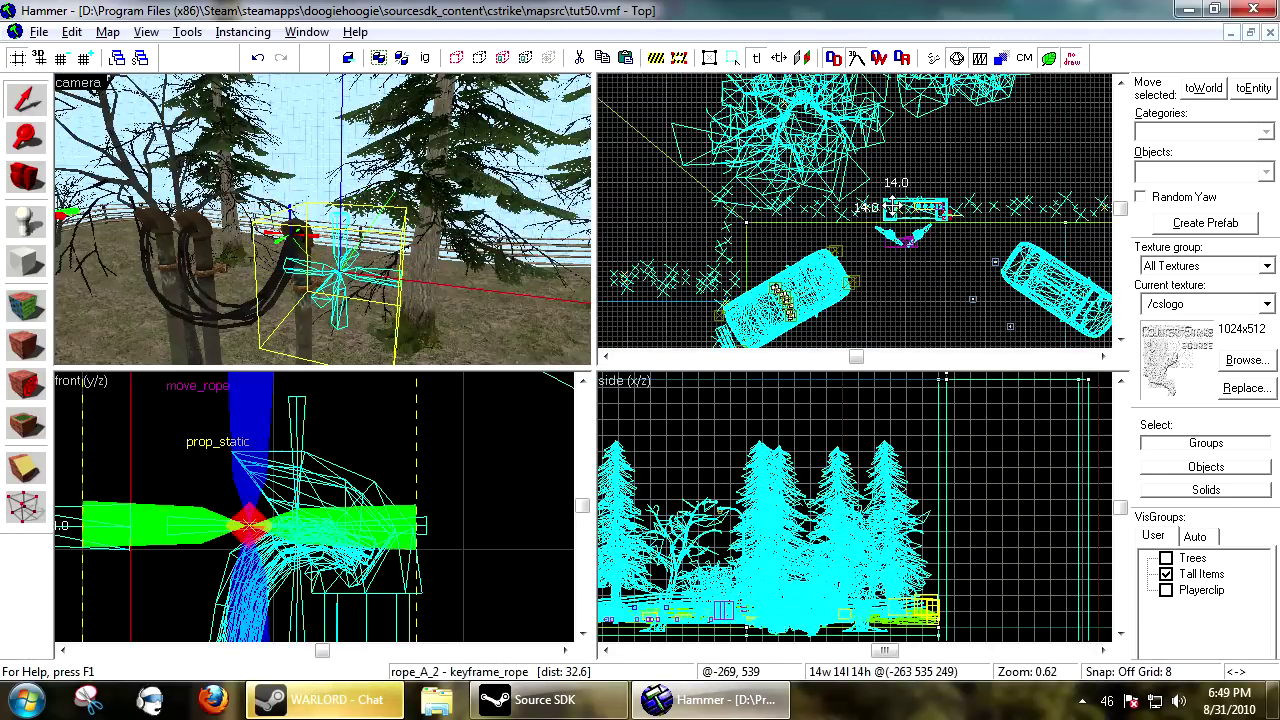
key("z")
key("s")
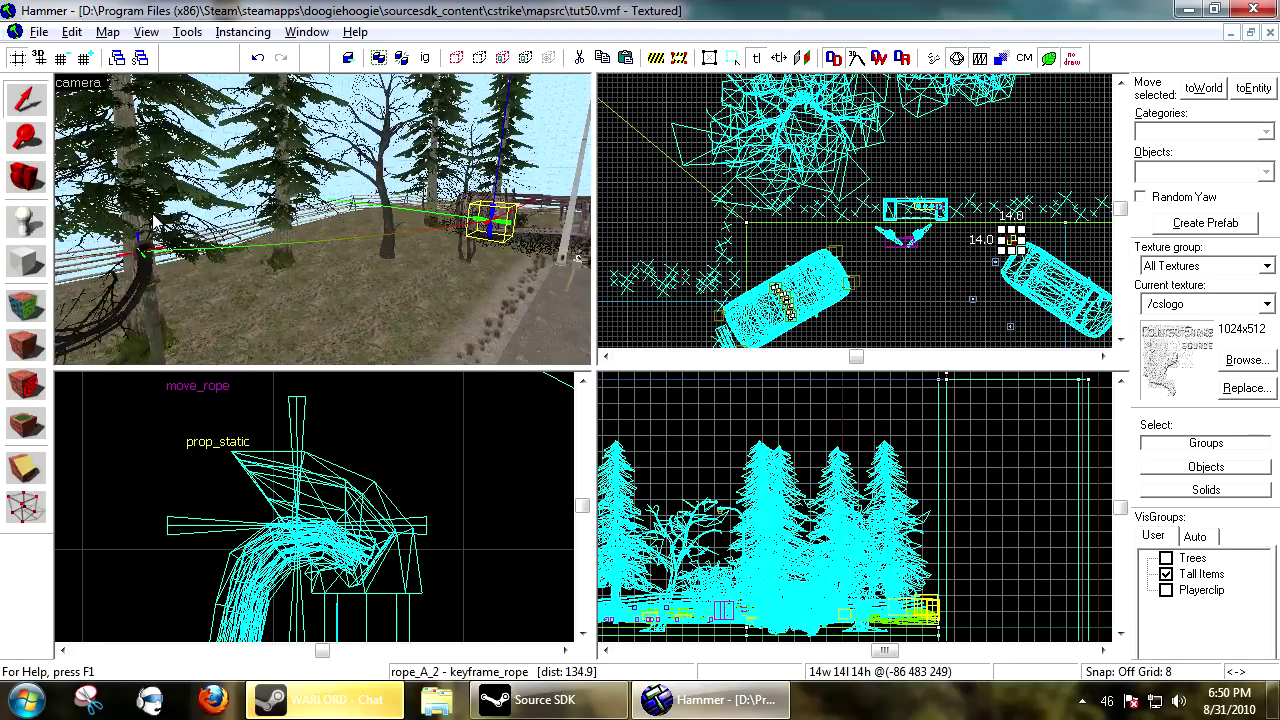
key("z")
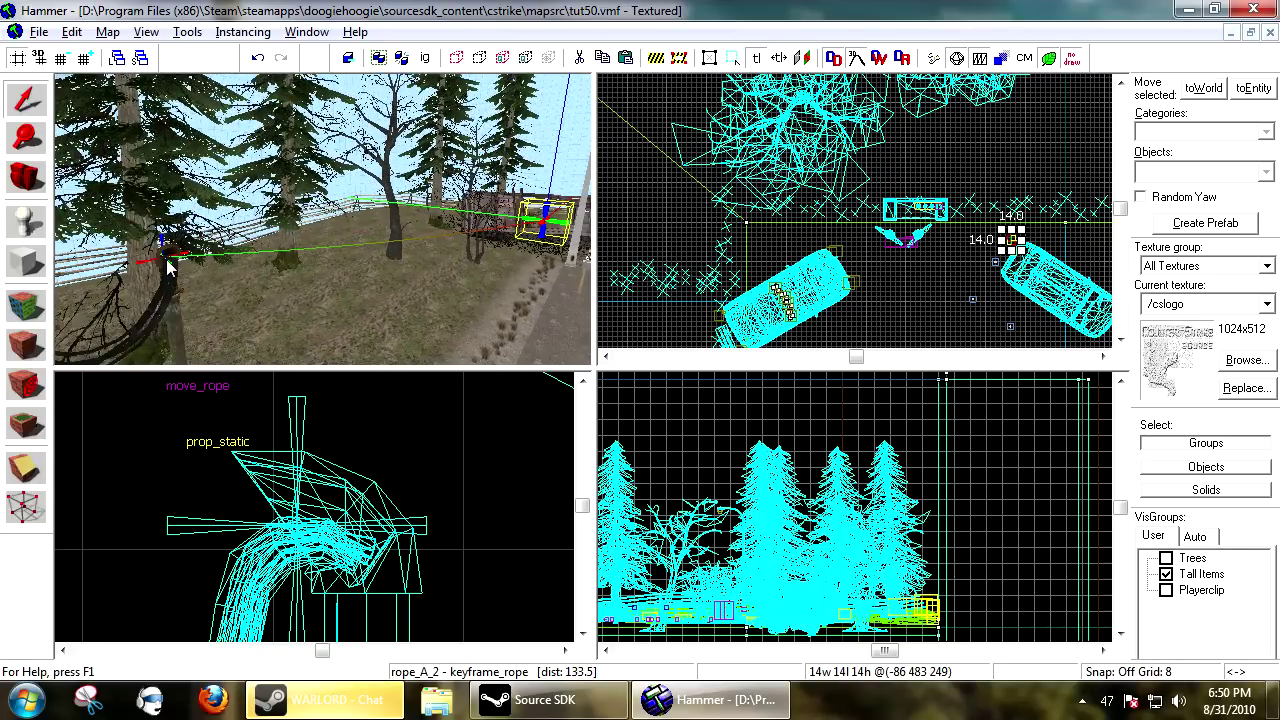
- Open the properties of the rope_A_1 move_rope entity and set its Speed to 48 units per second
double_click(168, 267)
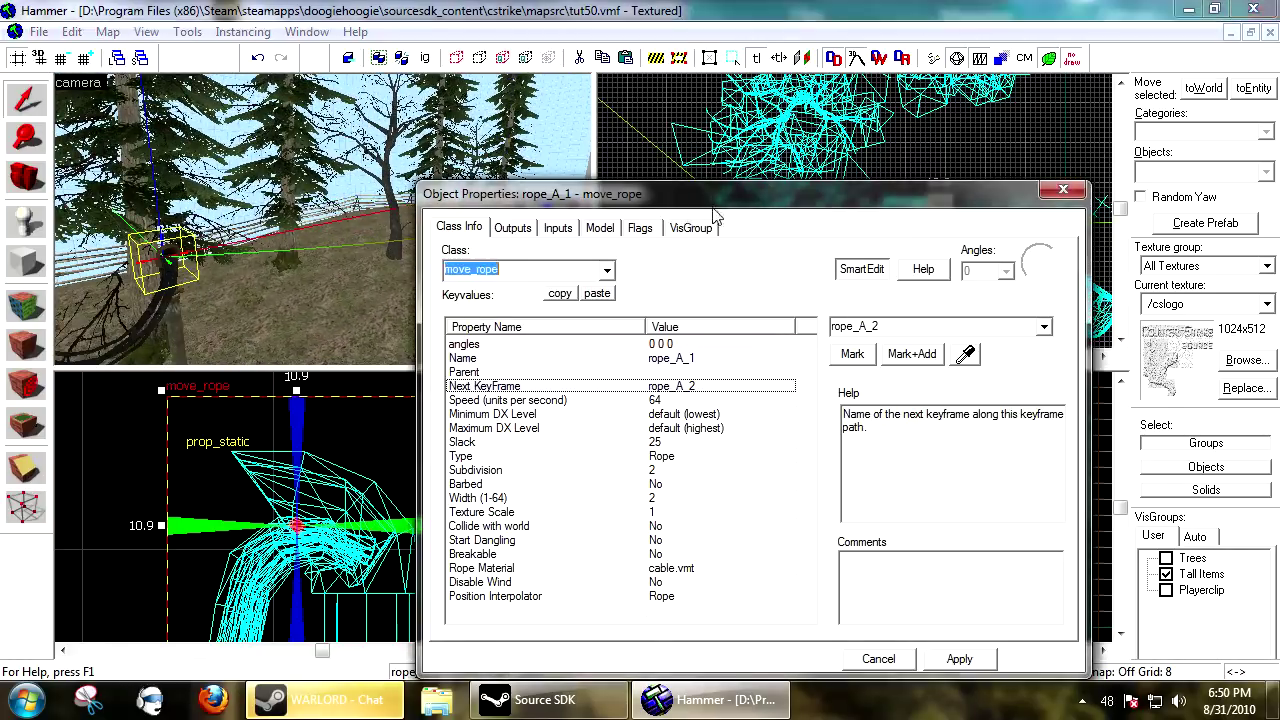
left_click_drag(686, 200, 833, 124)
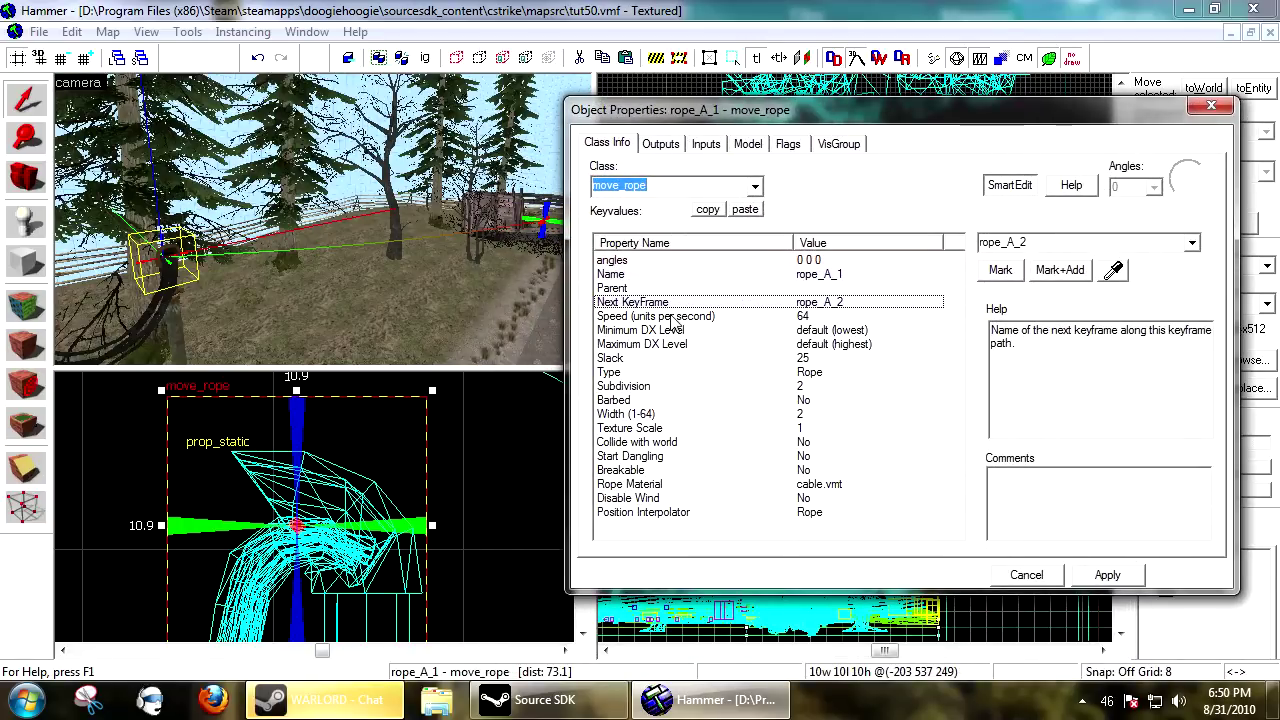
left_click(671, 317)
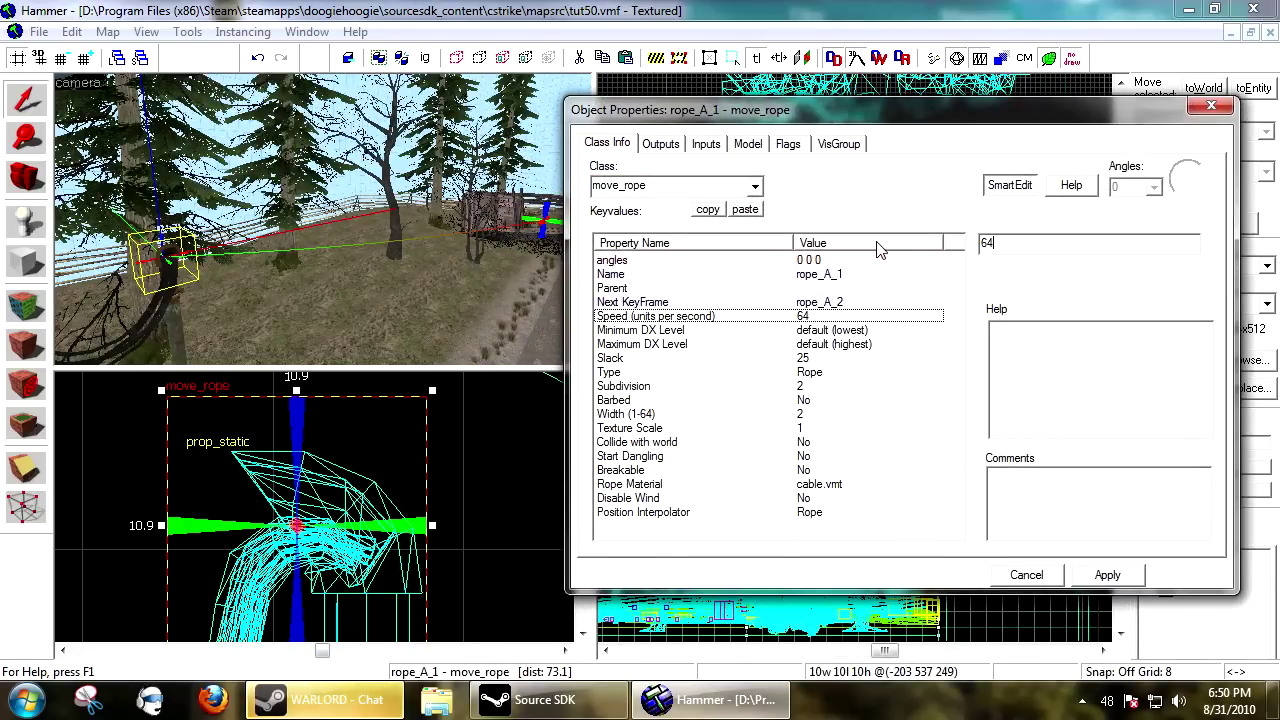
left_click(752, 358)
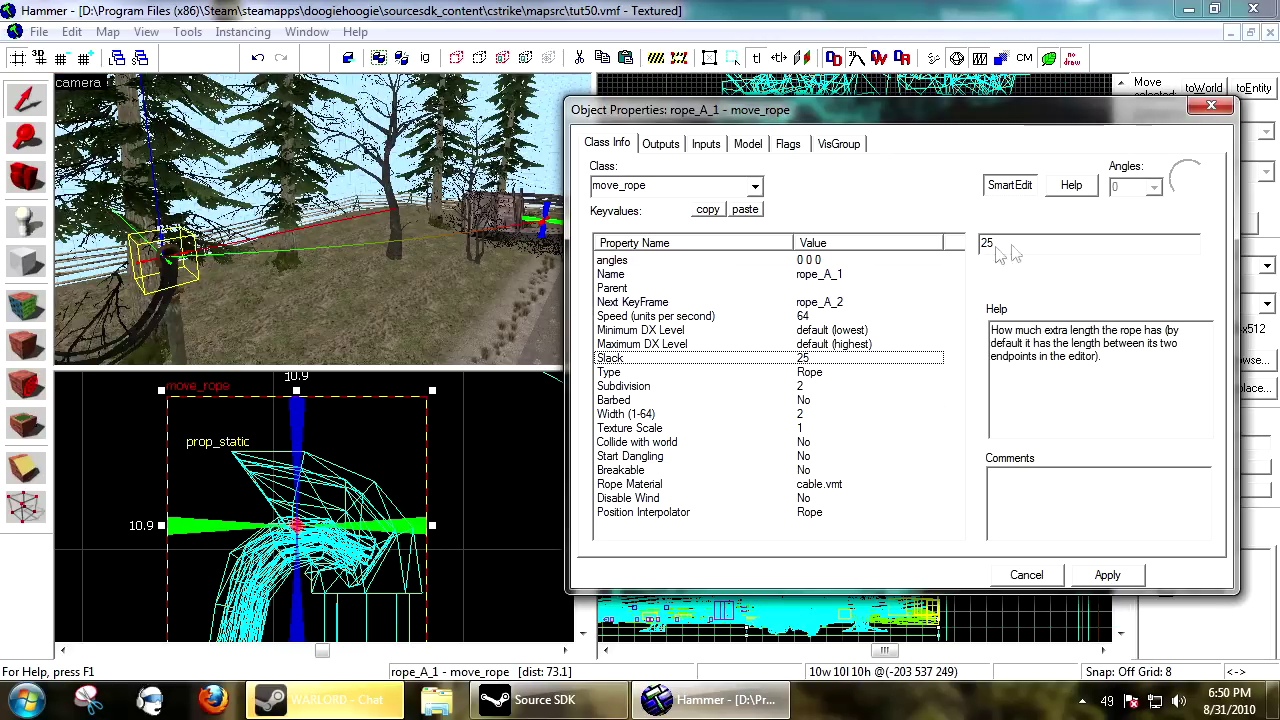
left_click(717, 316)
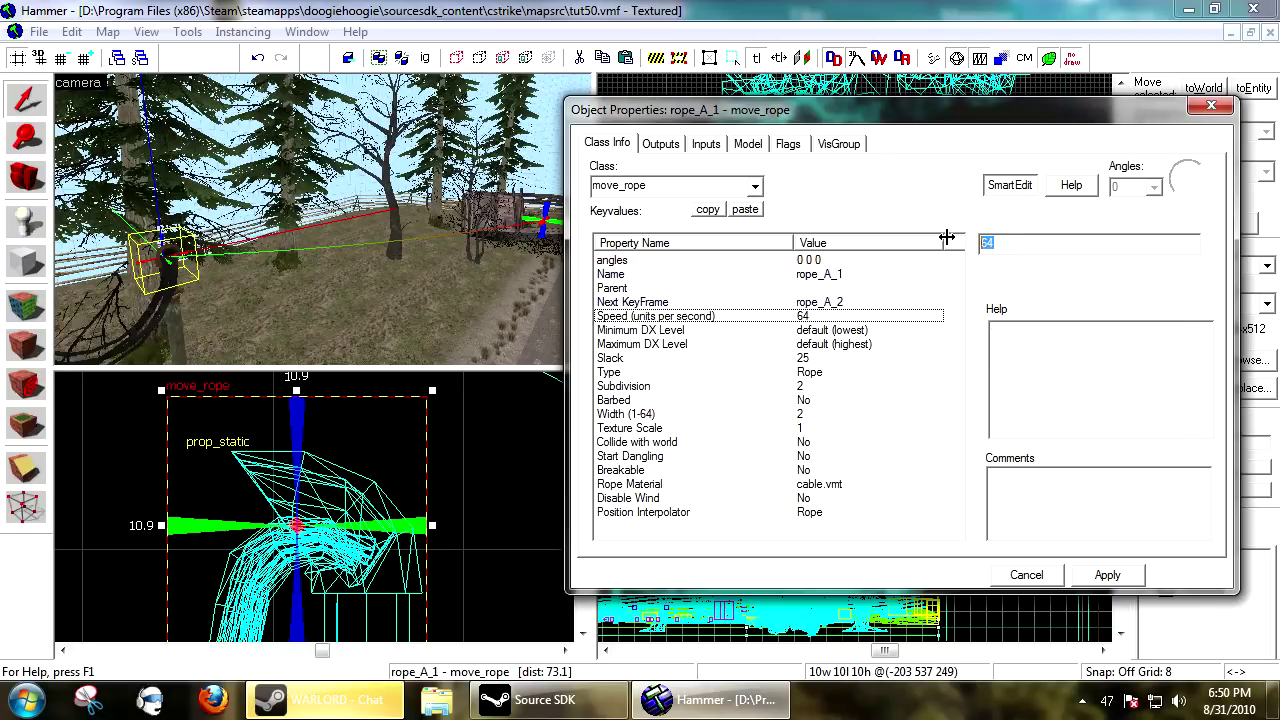
type("4")
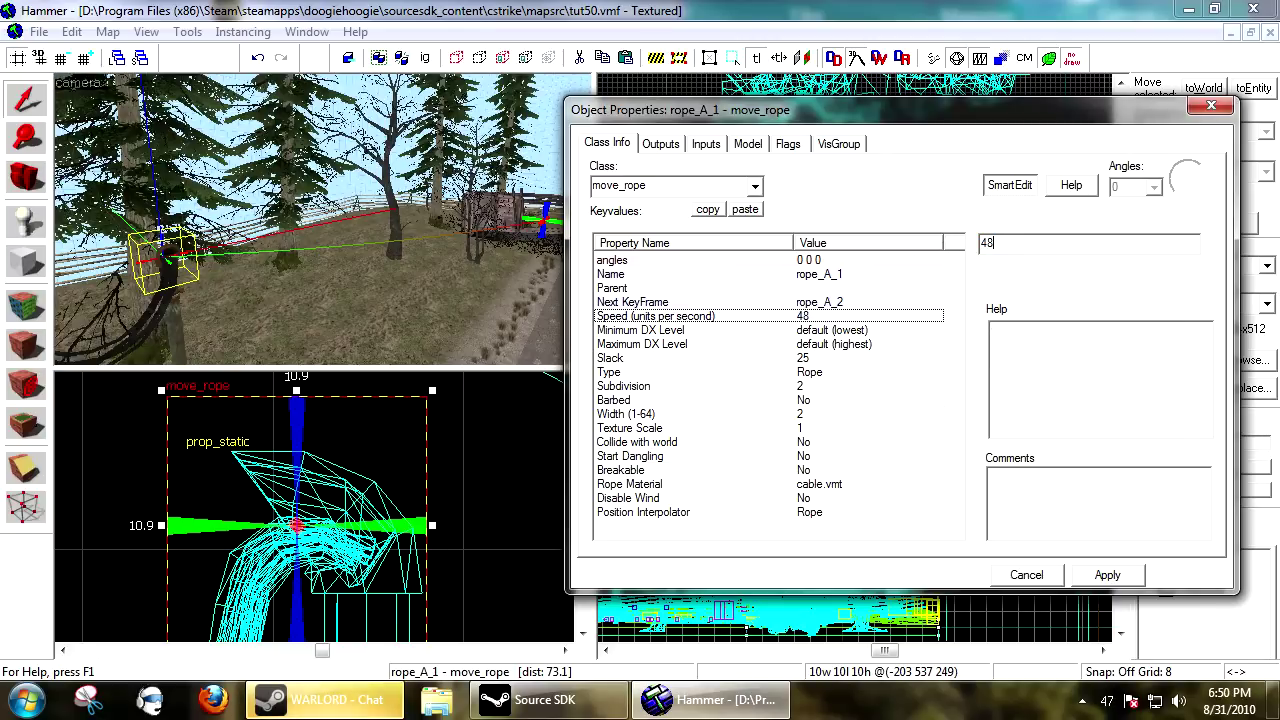
- Set the Slack of rope_A_1 to 160, apply it and inspect the rope's sag in the 3D view
left_click(765, 360)
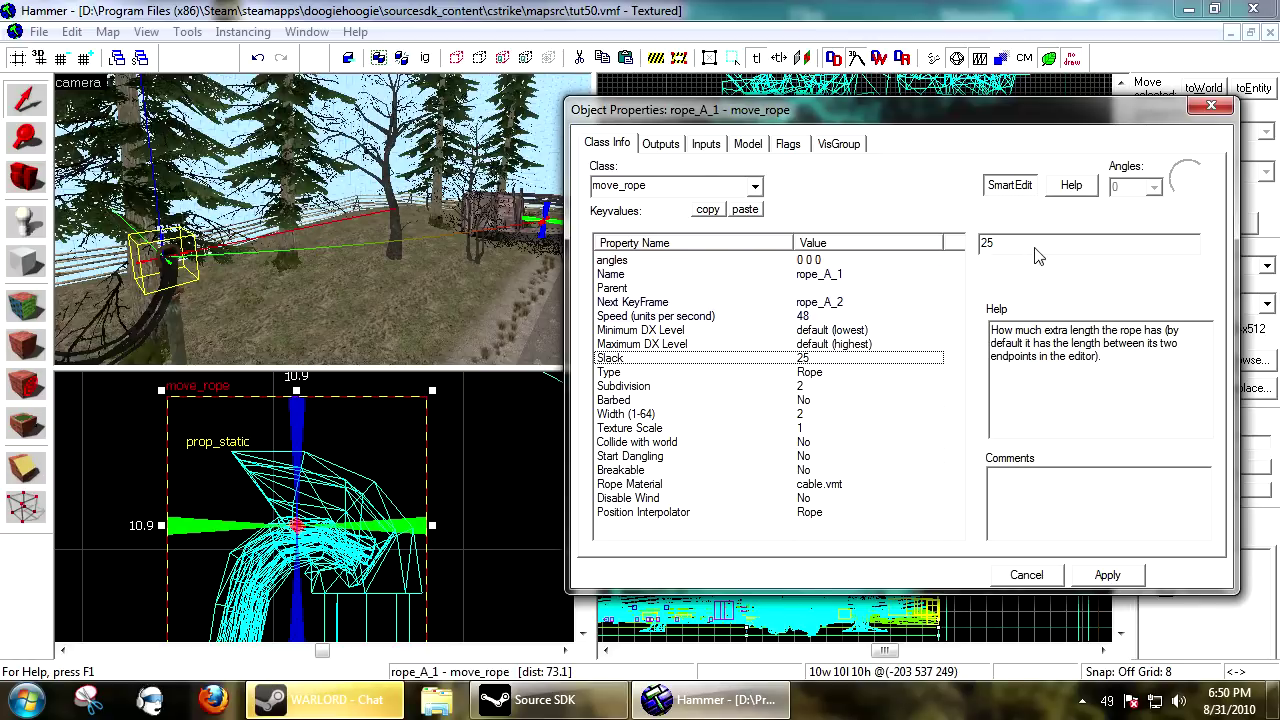
type("160")
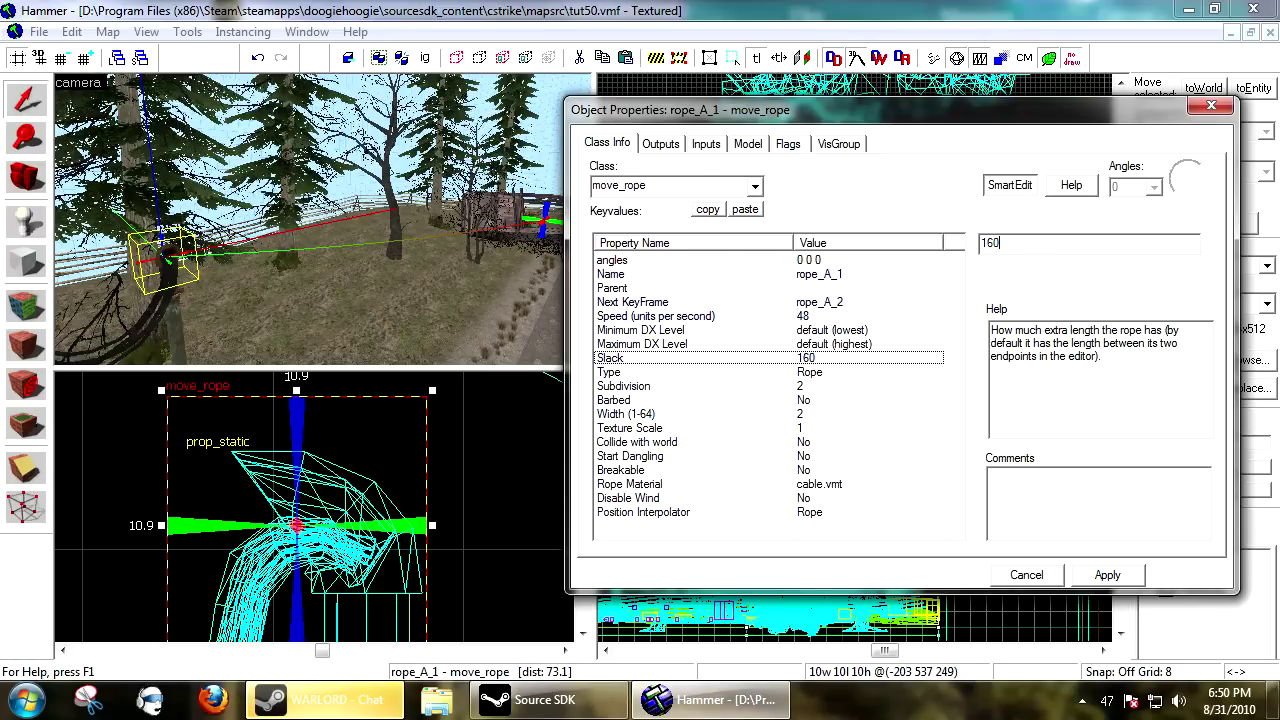
key("Return")
left_click(394, 212)
key("s")
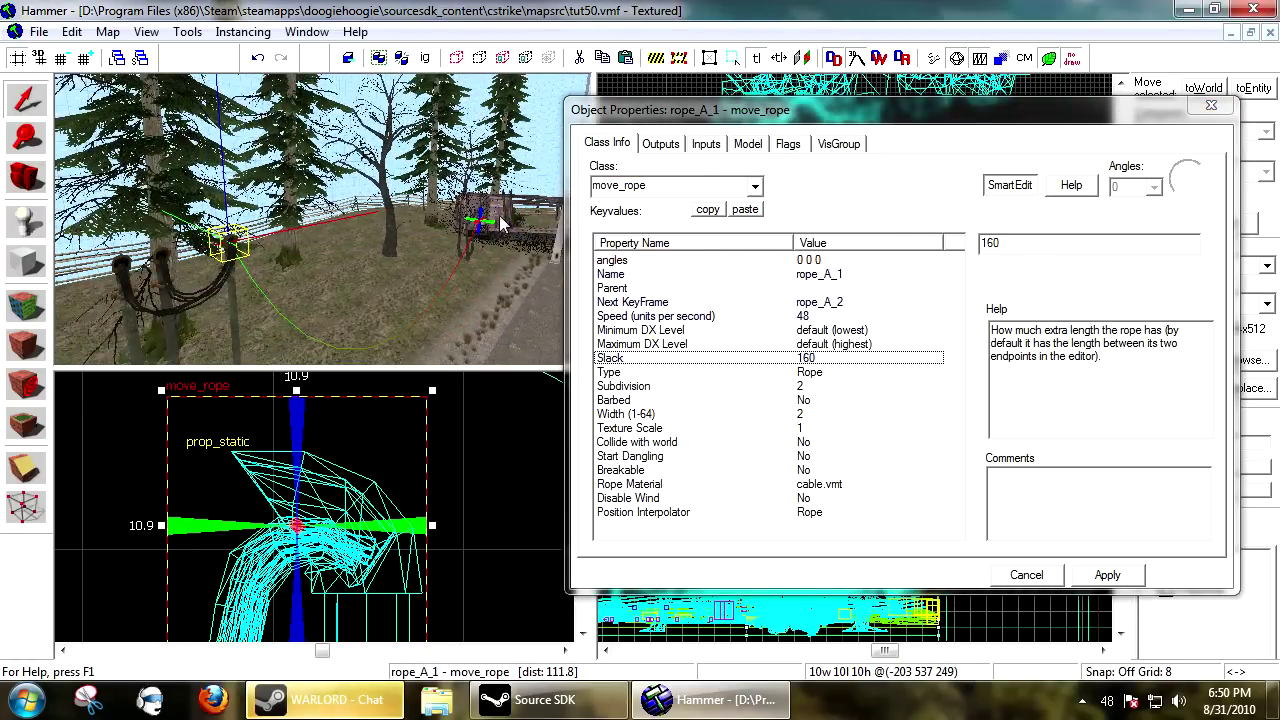
- Try Slack values of 12 and 125 on rope_A_1, applying each one
left_click(1008, 262)
type("1")
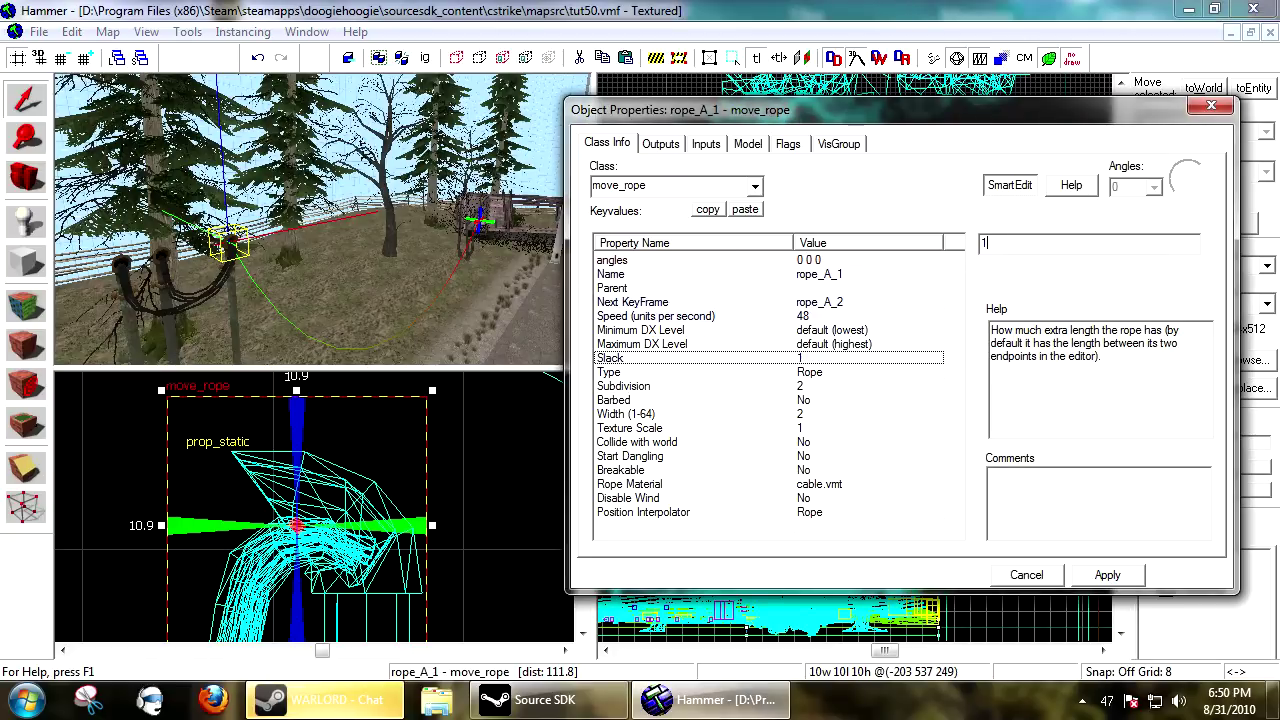
type("12")
key("Return")
left_click(1066, 254)
type("5")
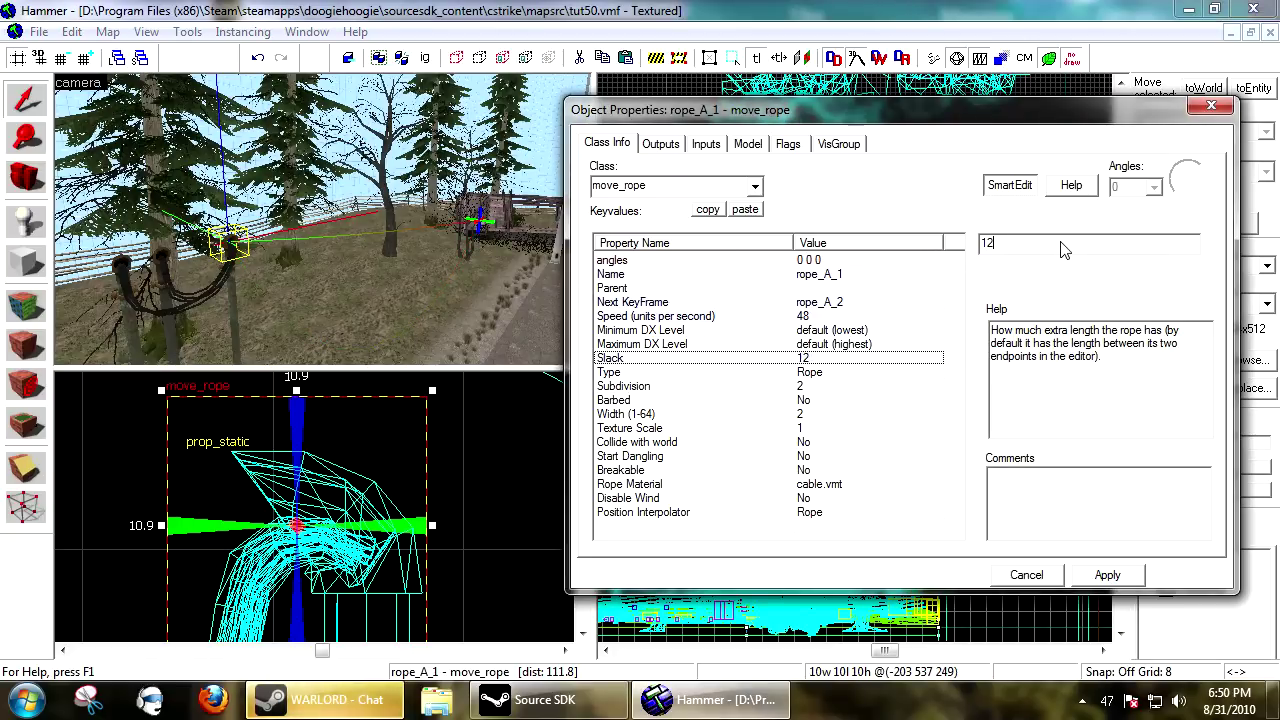
left_click(1107, 575)
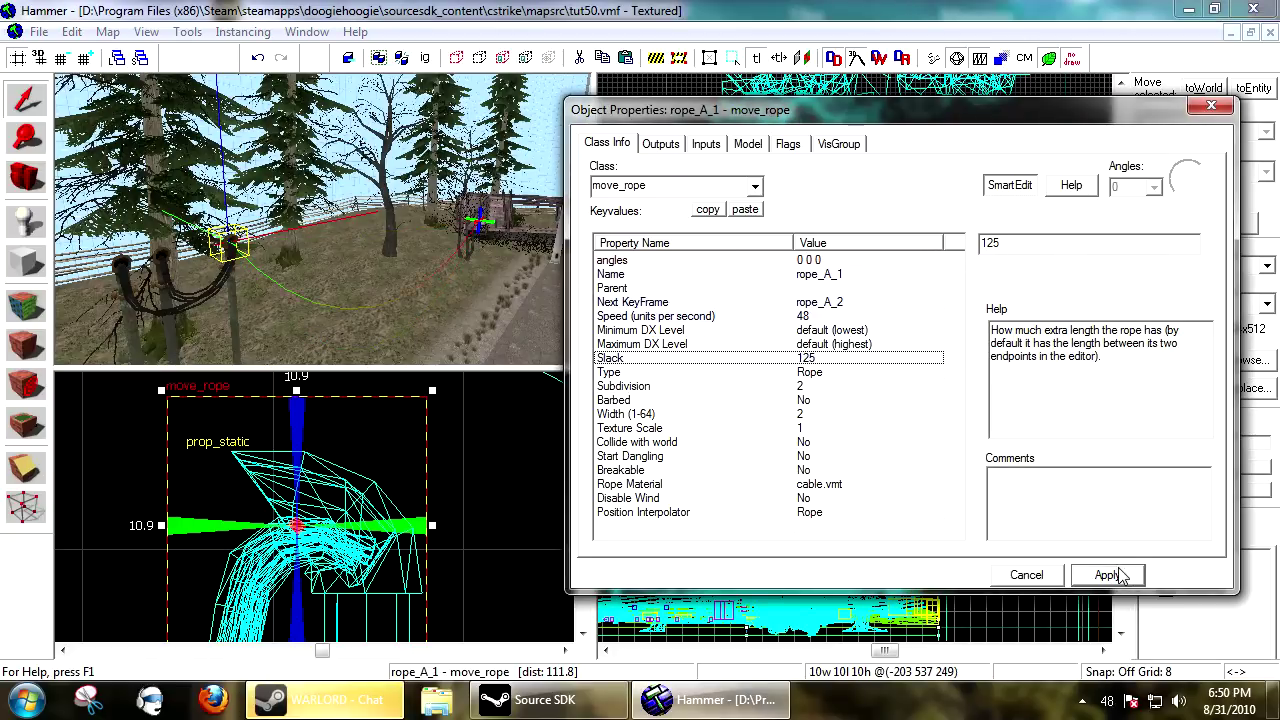
- Try negative Slack values of -1, -15 and -155 on rope_A_1, applying each one
double_click(988, 242)
type("-1")
key("Return")
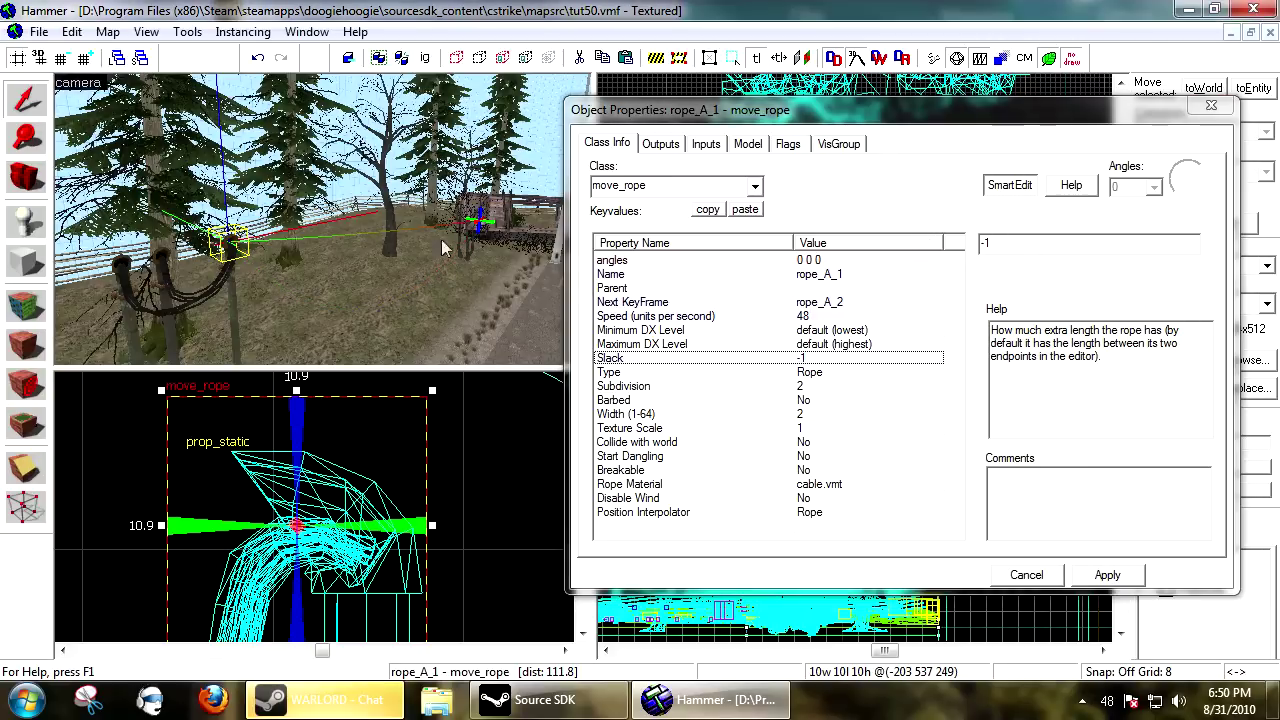
left_click(1069, 241)
type("5")
key("Return")
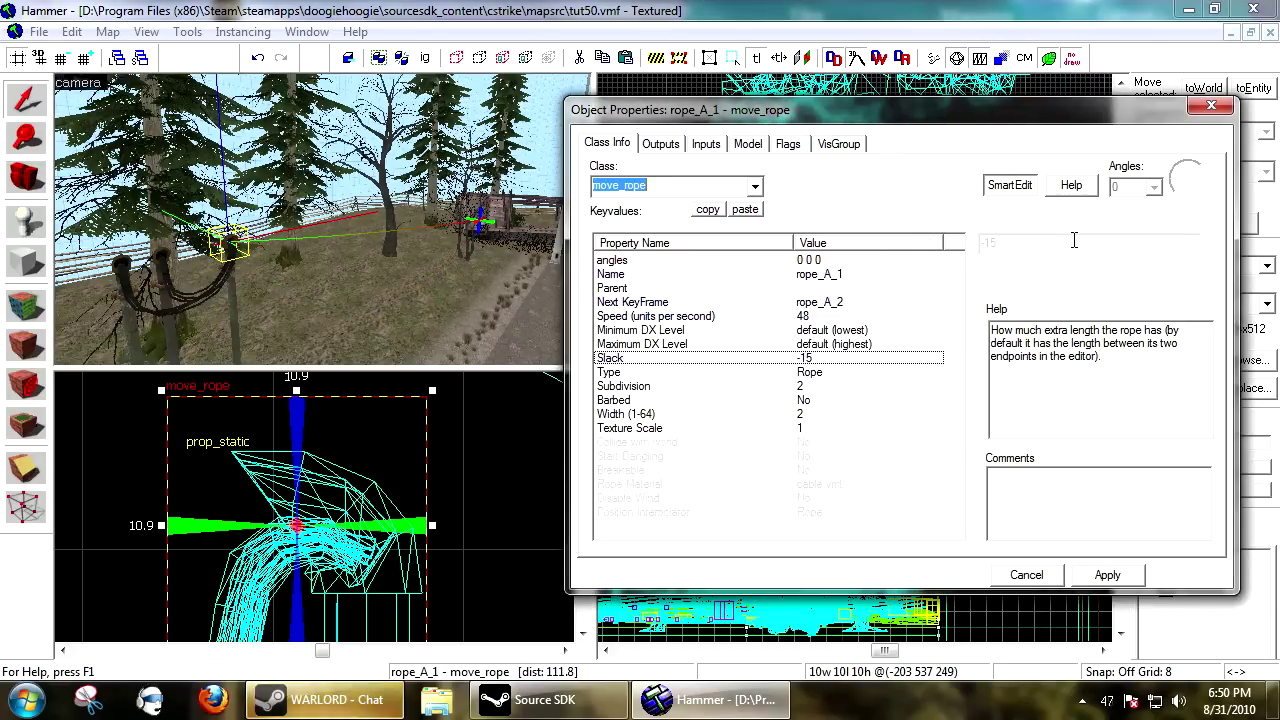
left_click(1089, 244)
type("5")
key("Return")
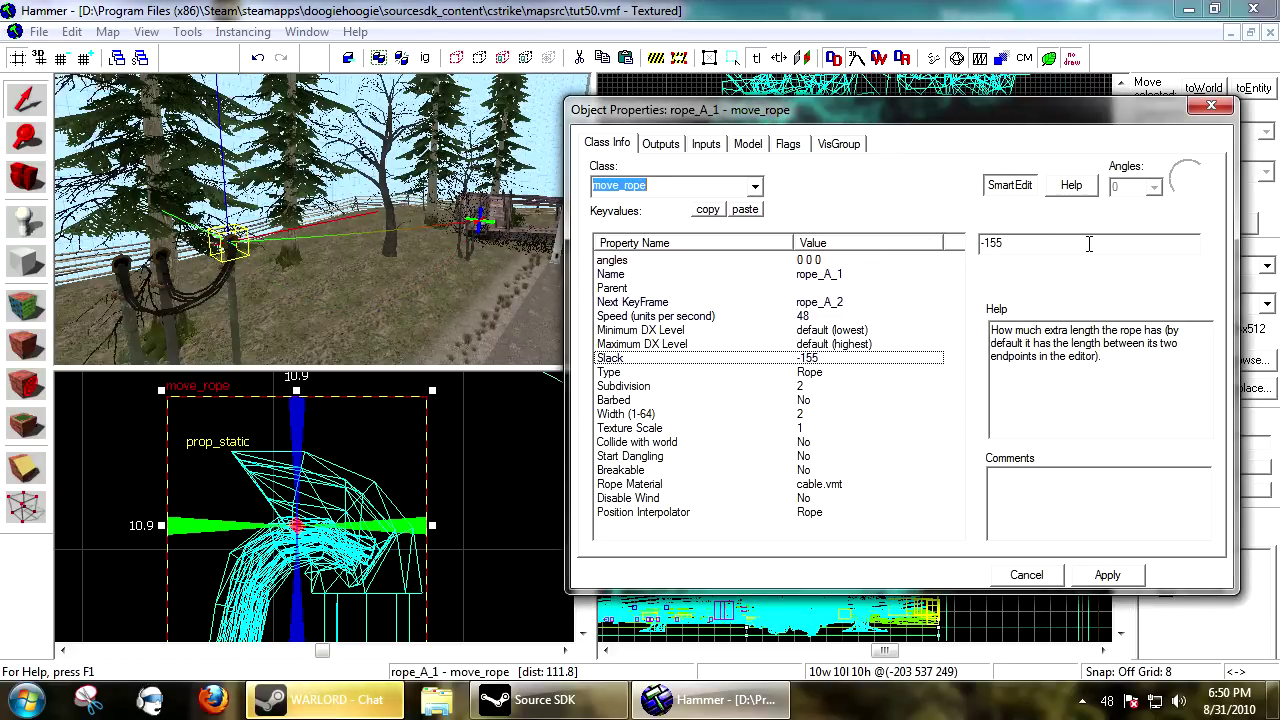
- Set the Slack of rope_A_1 to 128 and apply it
left_click(940, 252)
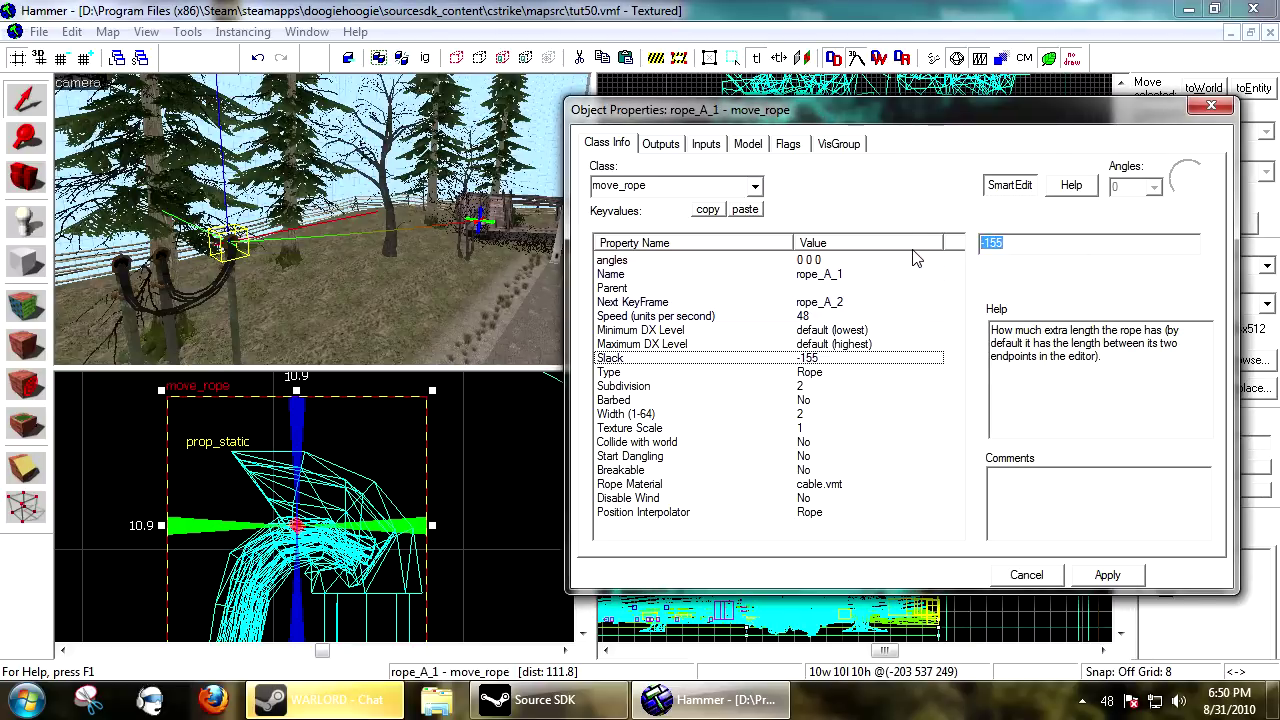
type("128")
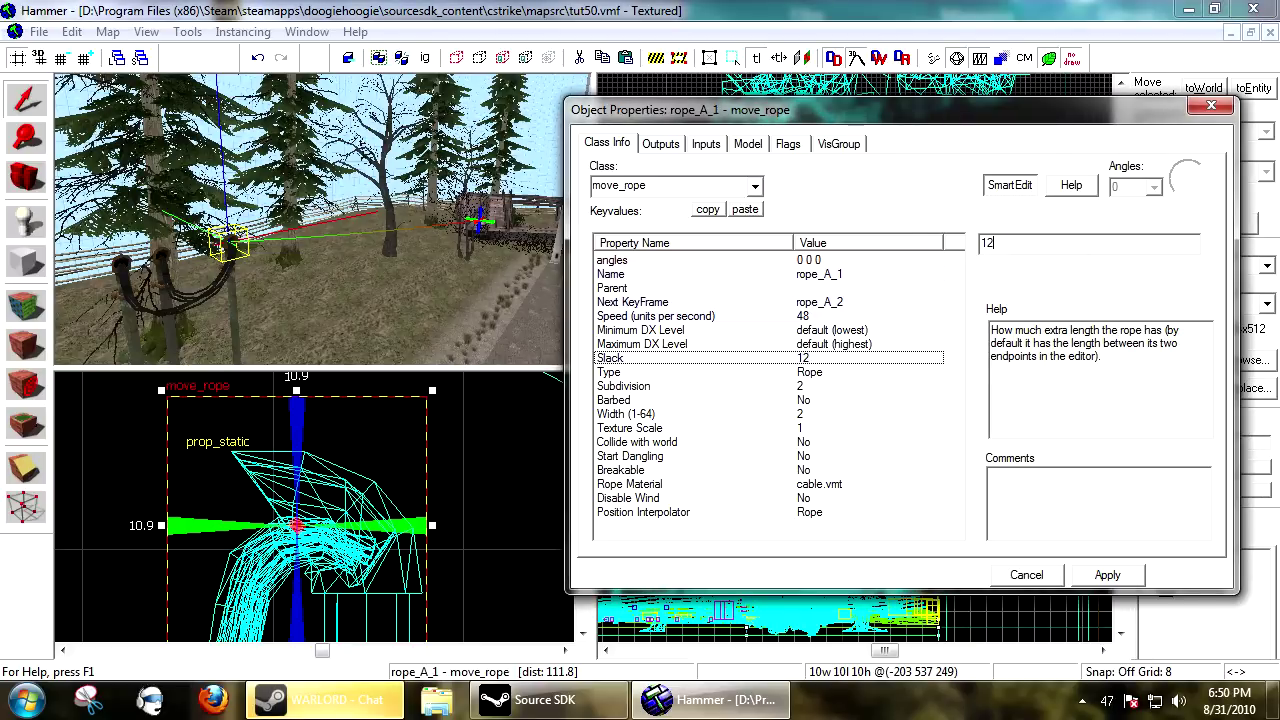
key("Return")
- Review the choices for the rope's Type property, keeping Rope
left_click(648, 374)
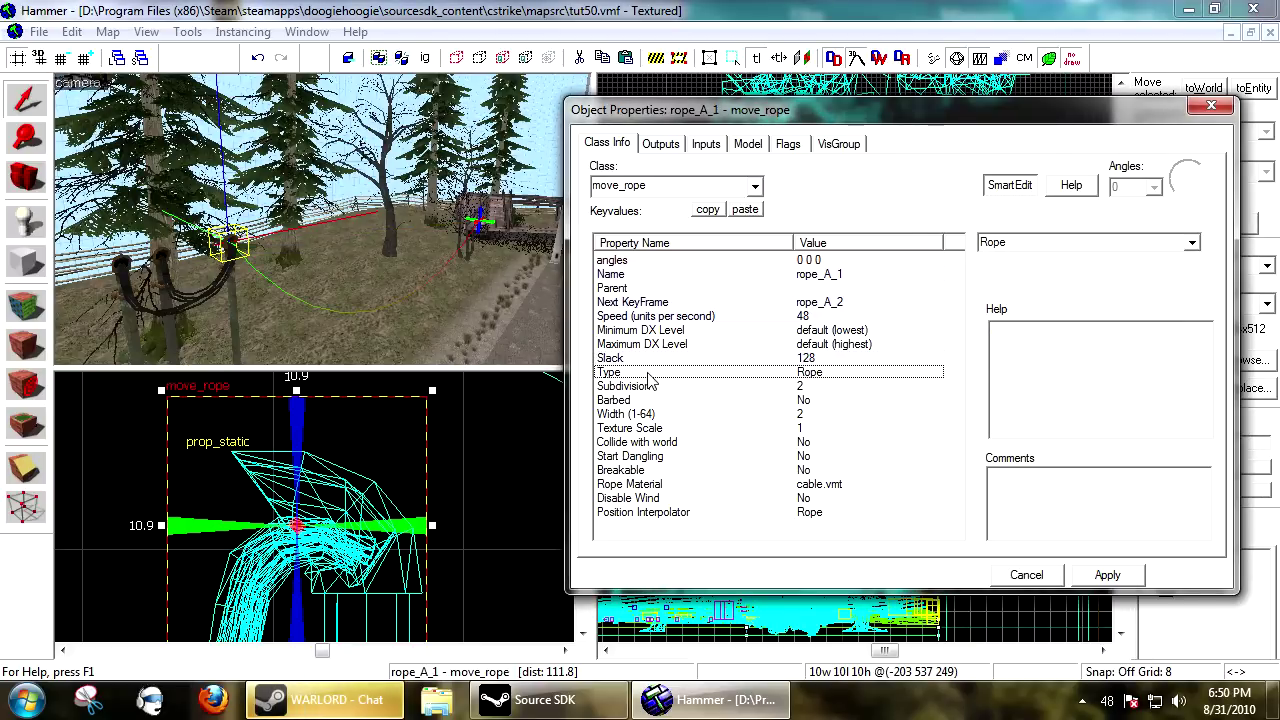
left_click(1191, 243)
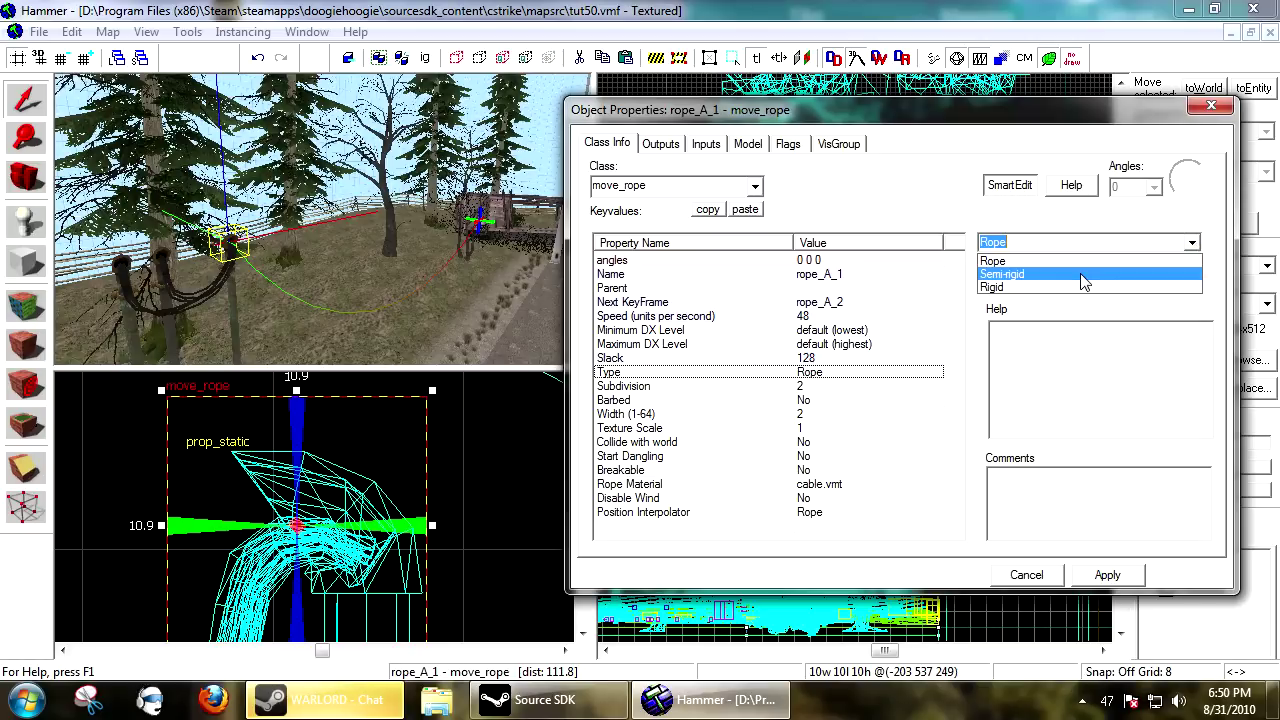
left_click(1077, 346)
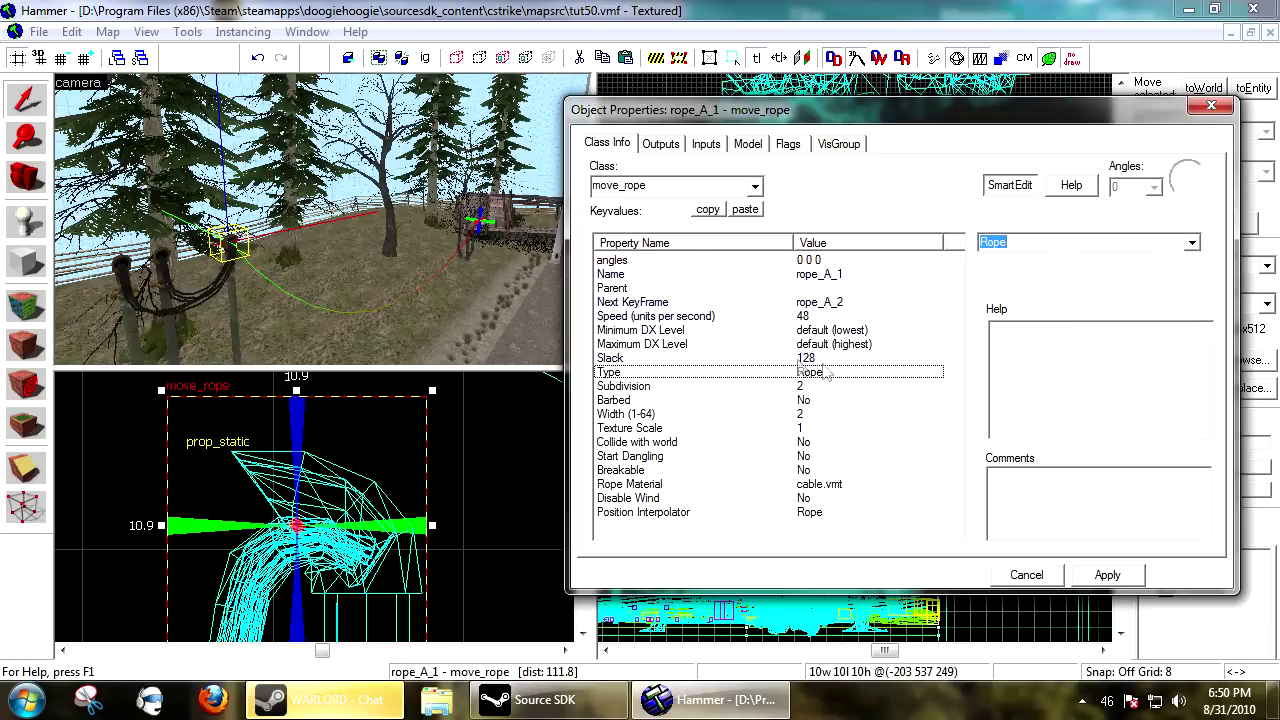
- Read the help for the Subdivision property of rope_A_1 and set its value to 3
left_click(738, 388)
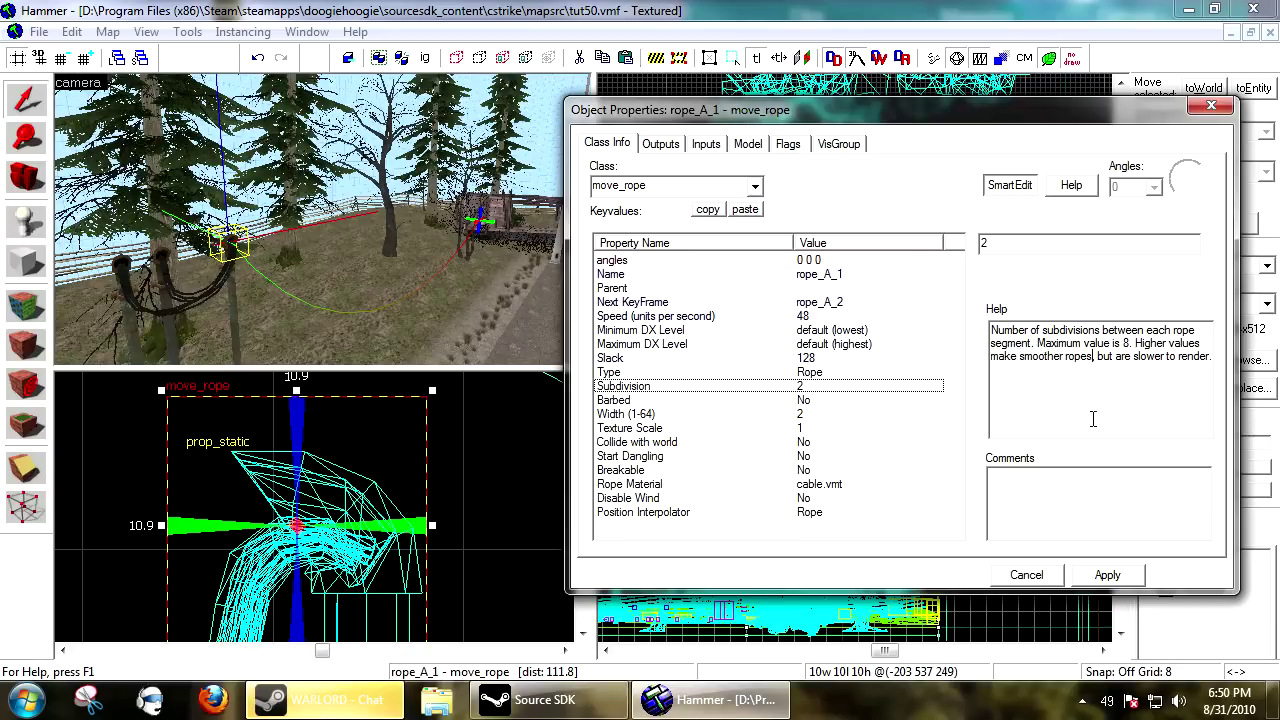
double_click(1126, 343)
left_click(1089, 401)
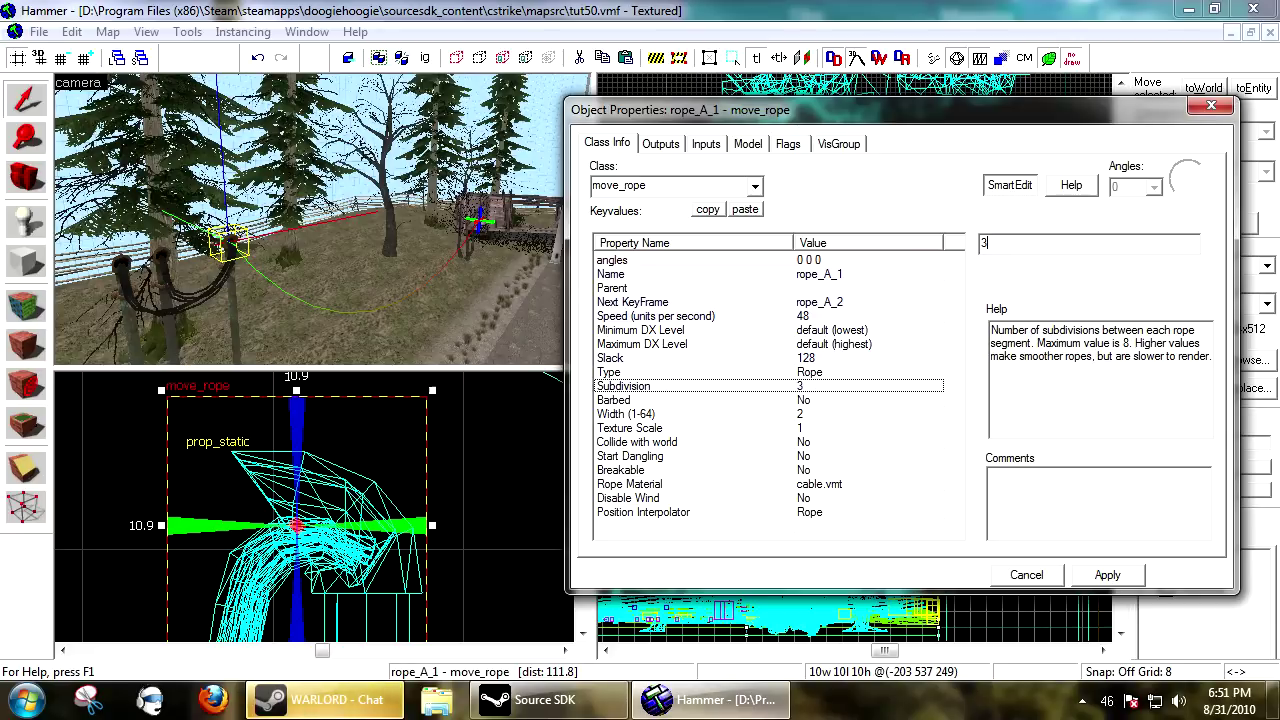
- Review the Barbed property's description and choices for rope_A_1, keeping No
left_click(826, 400)
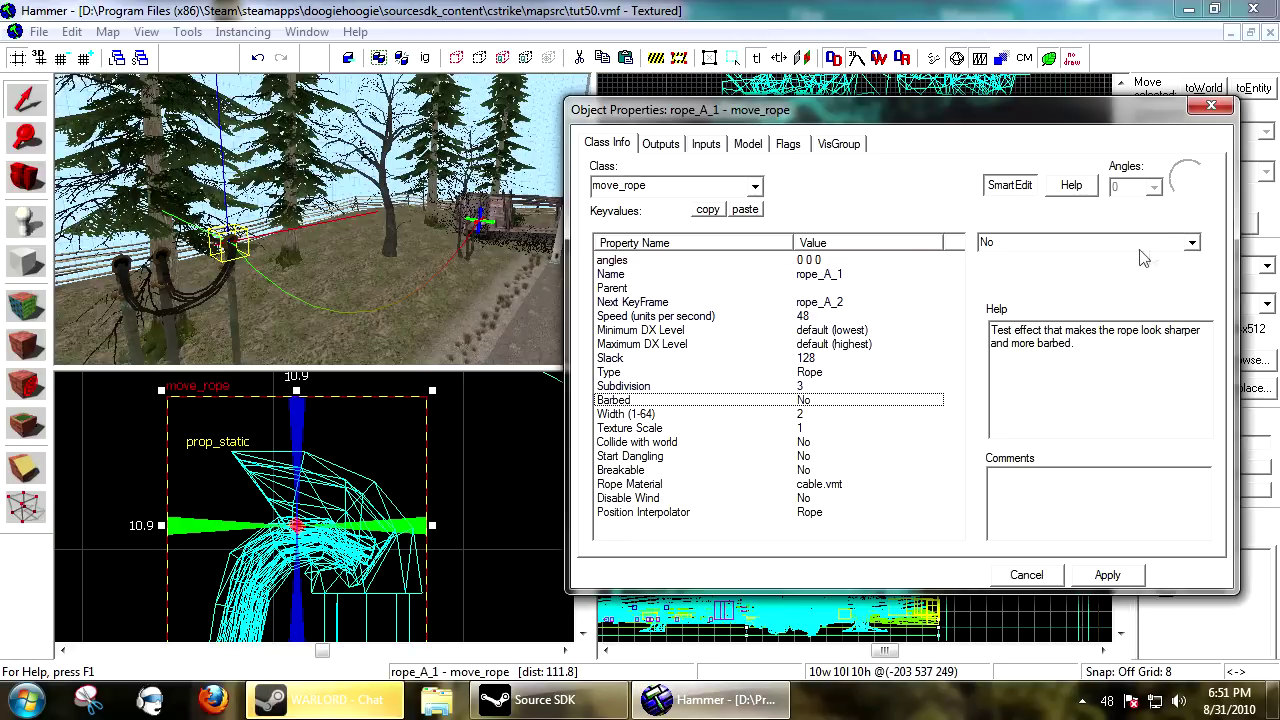
left_click(1192, 244)
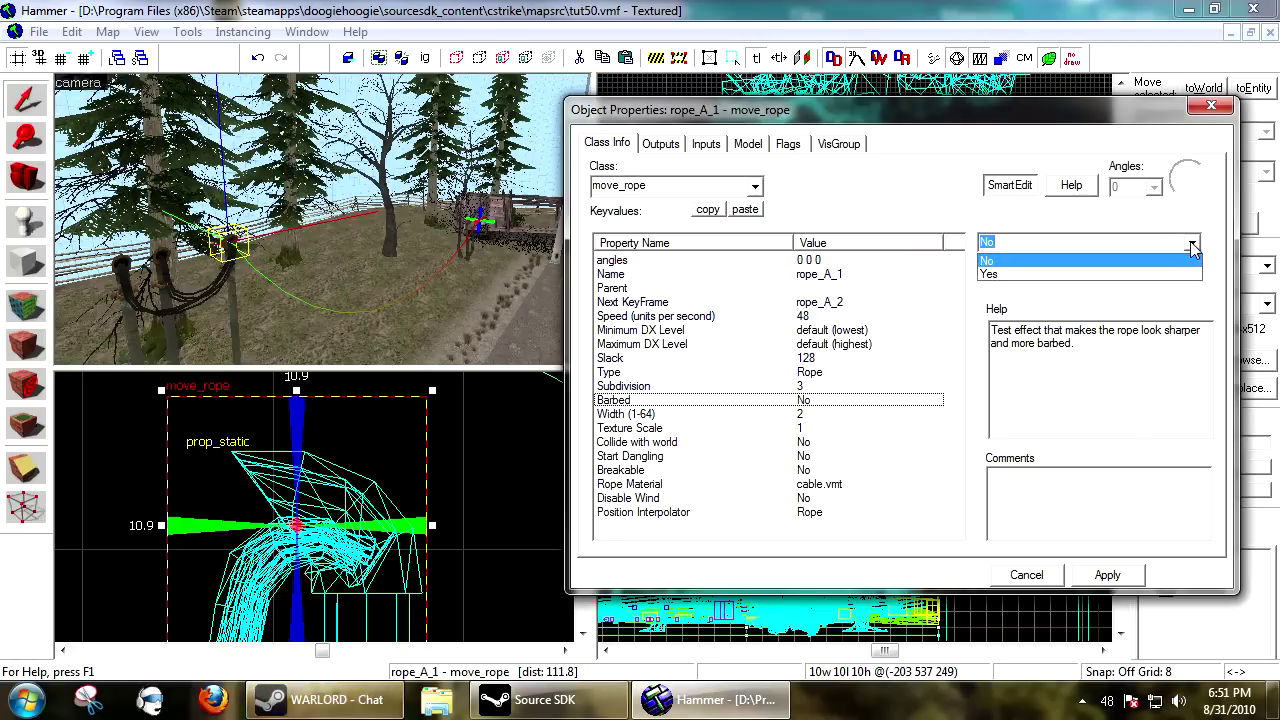
left_click(1105, 328)
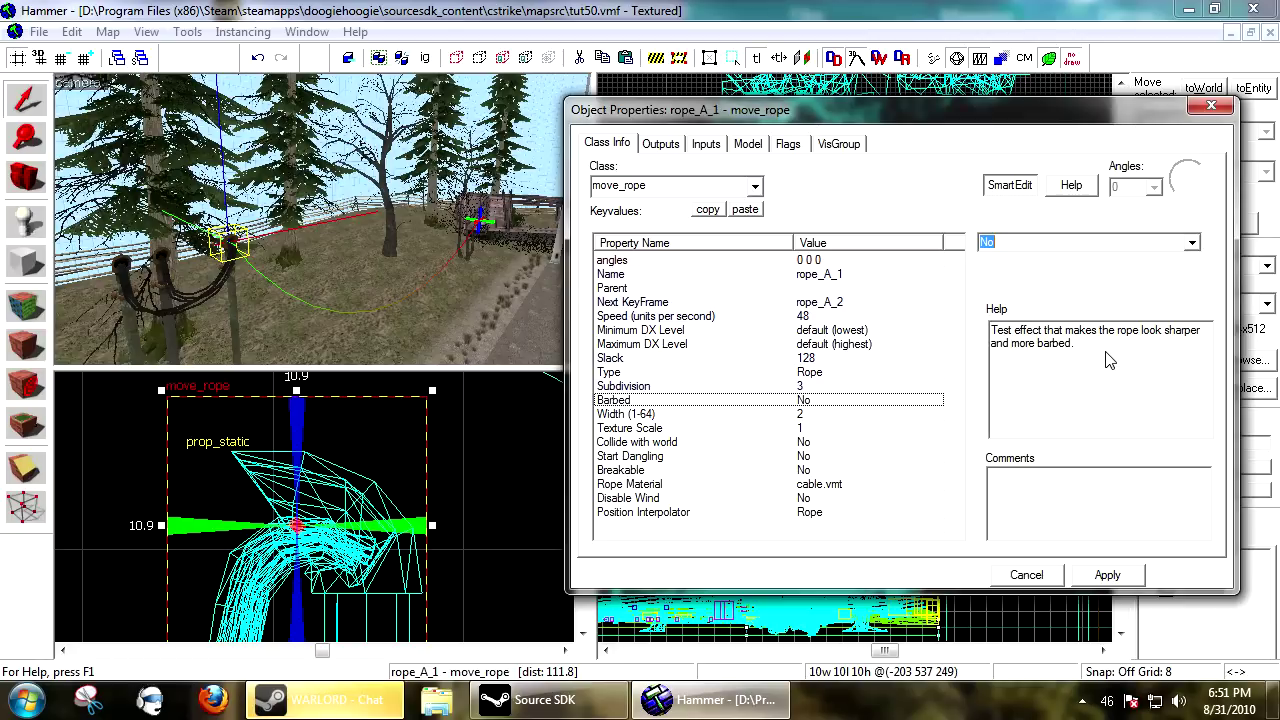
- Read the help for the Width and Texture Scale properties of rope_A_1
left_click(846, 414)
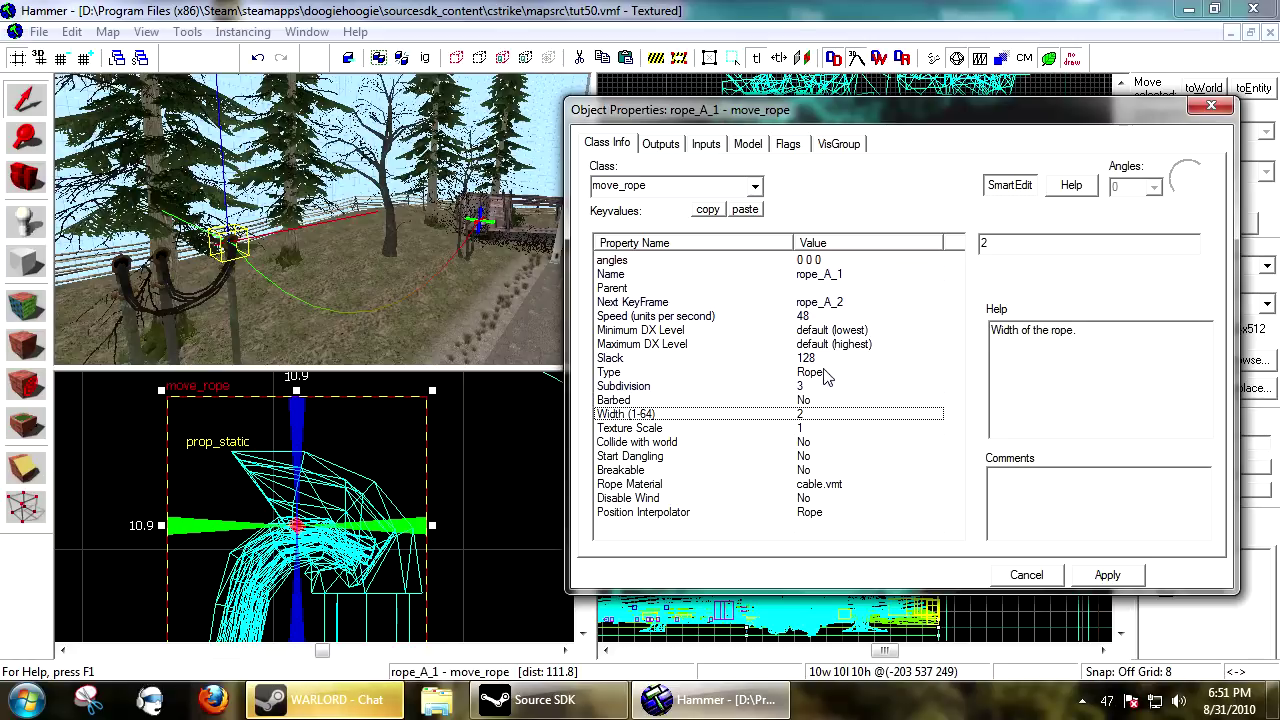
left_click(759, 431)
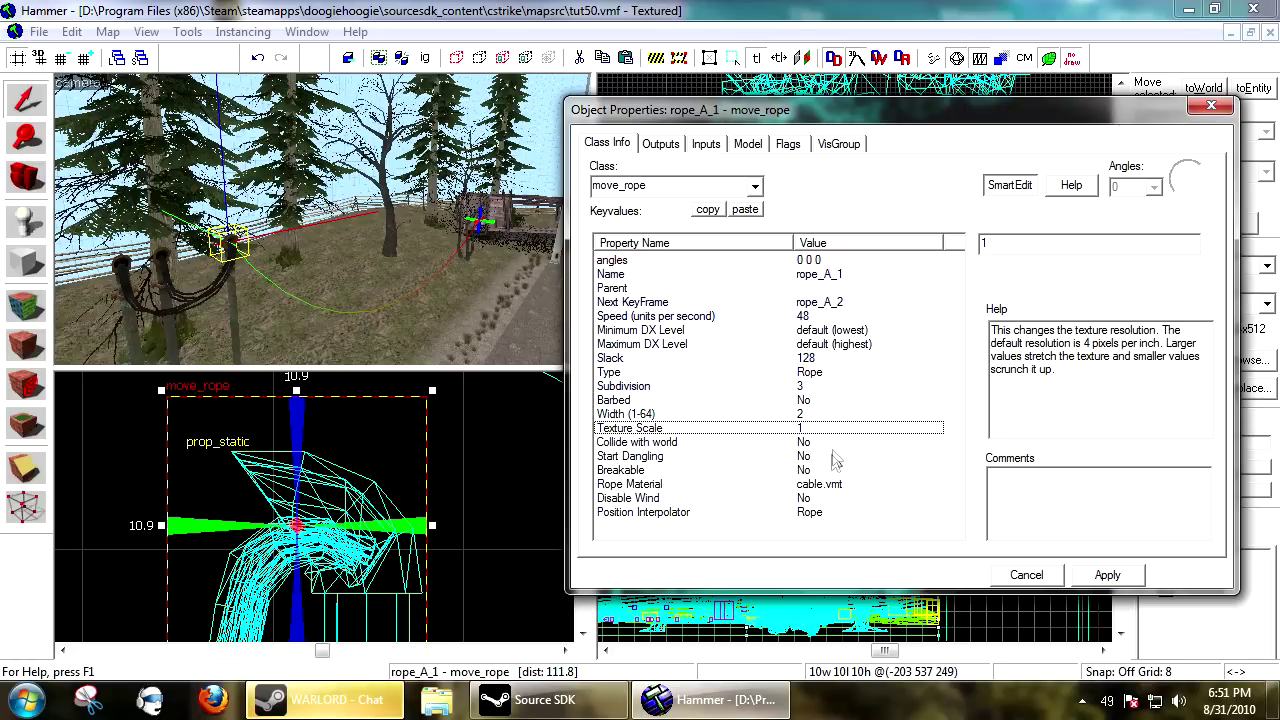
- Filter the textures by cable/ and set rope_A_1's Rope Material to cable/cable
left_click(835, 486)
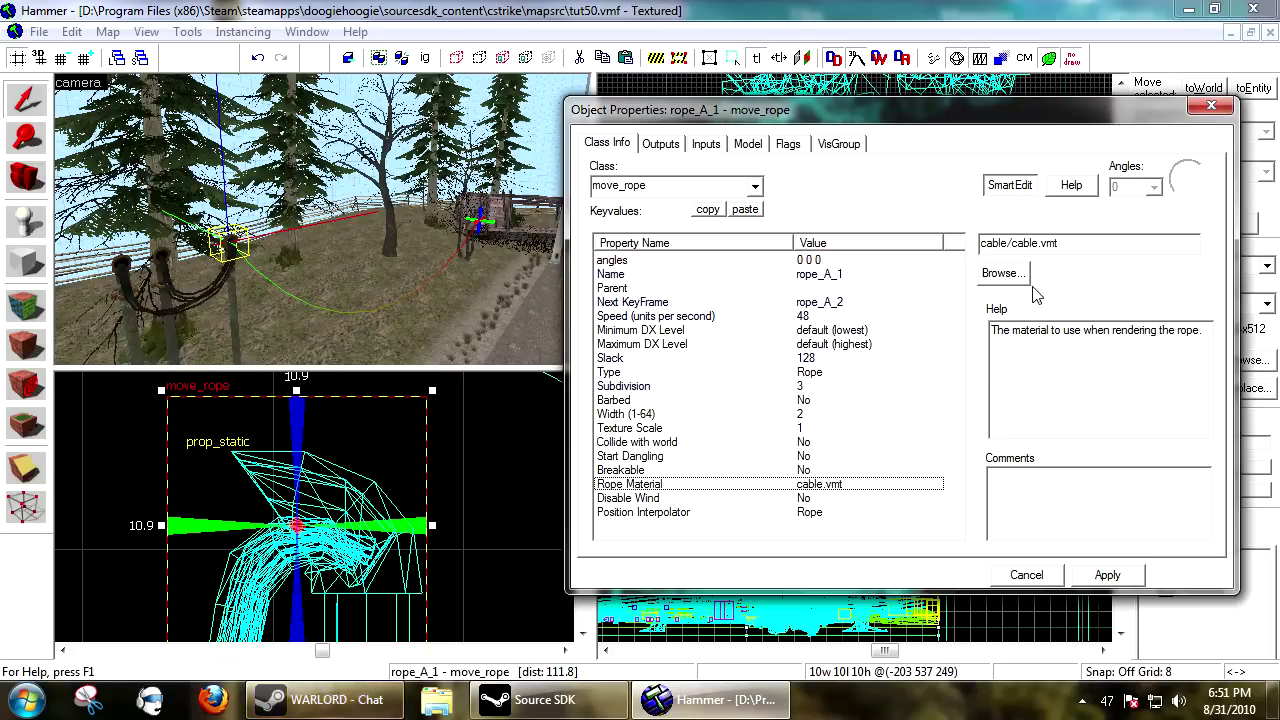
left_click(1003, 273)
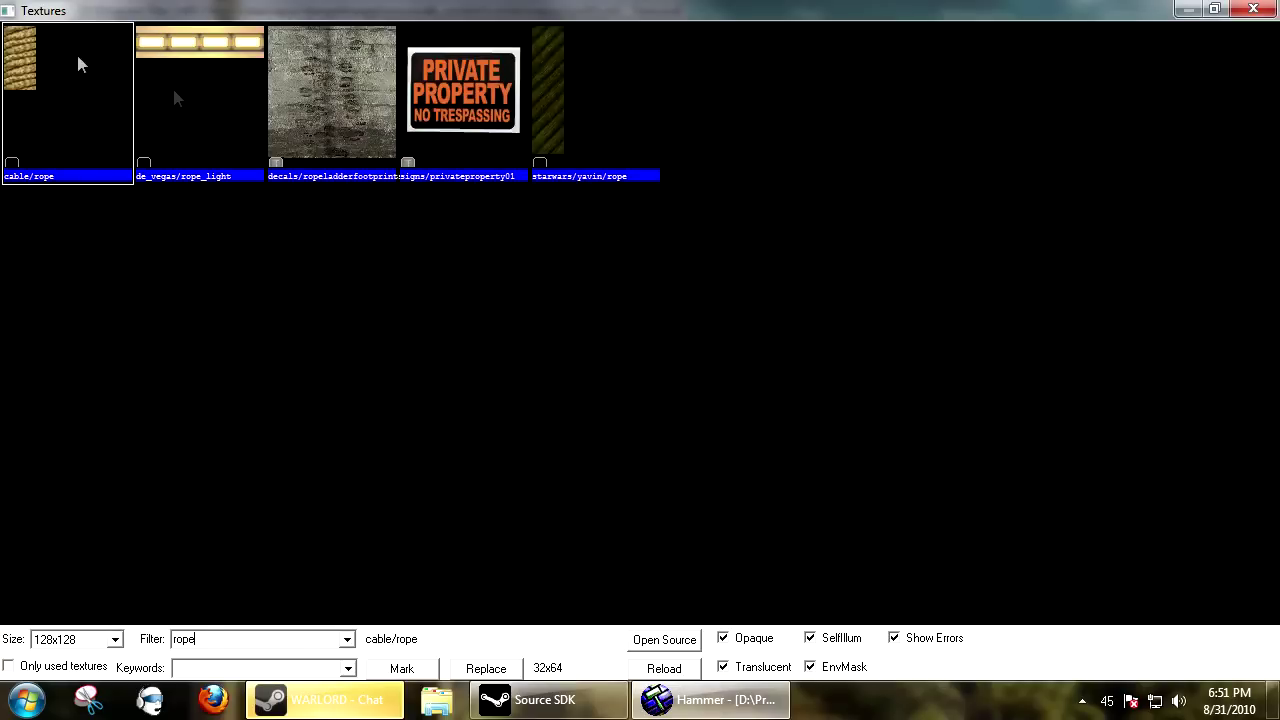
key("BackSpace")
key("BackSpace")
key("BackSpace")
key("BackSpace")
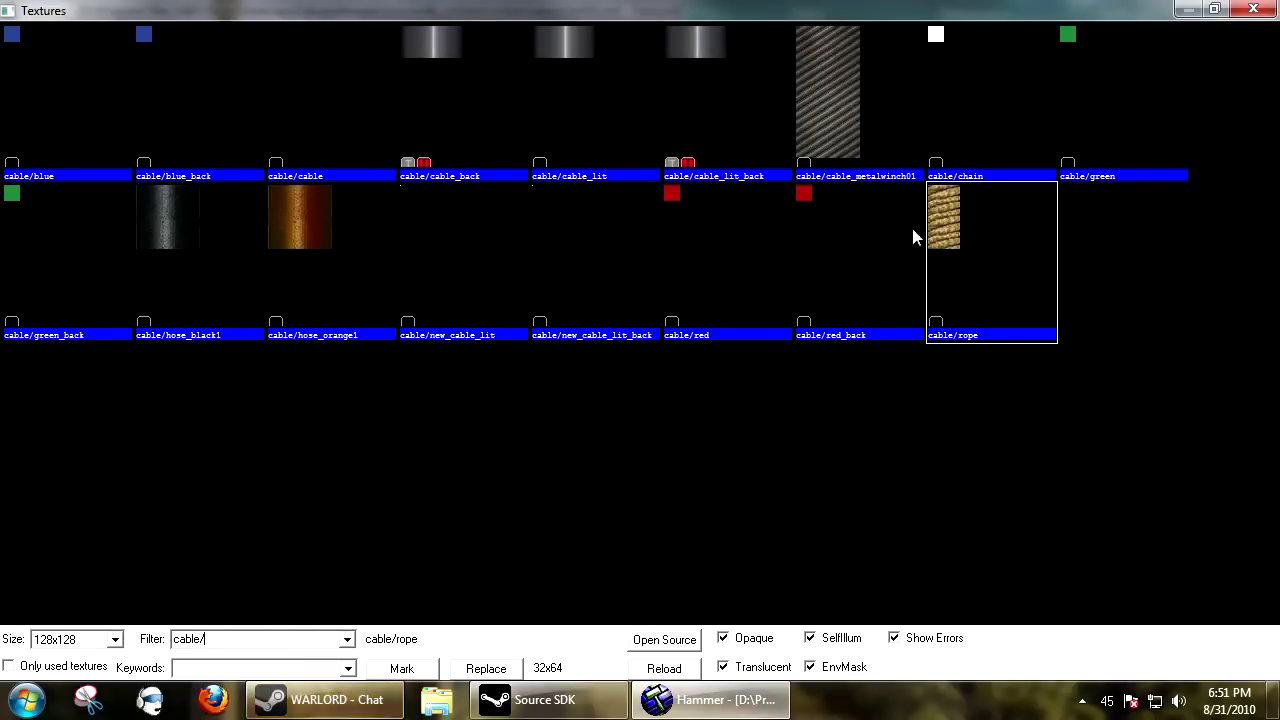
double_click(358, 86)
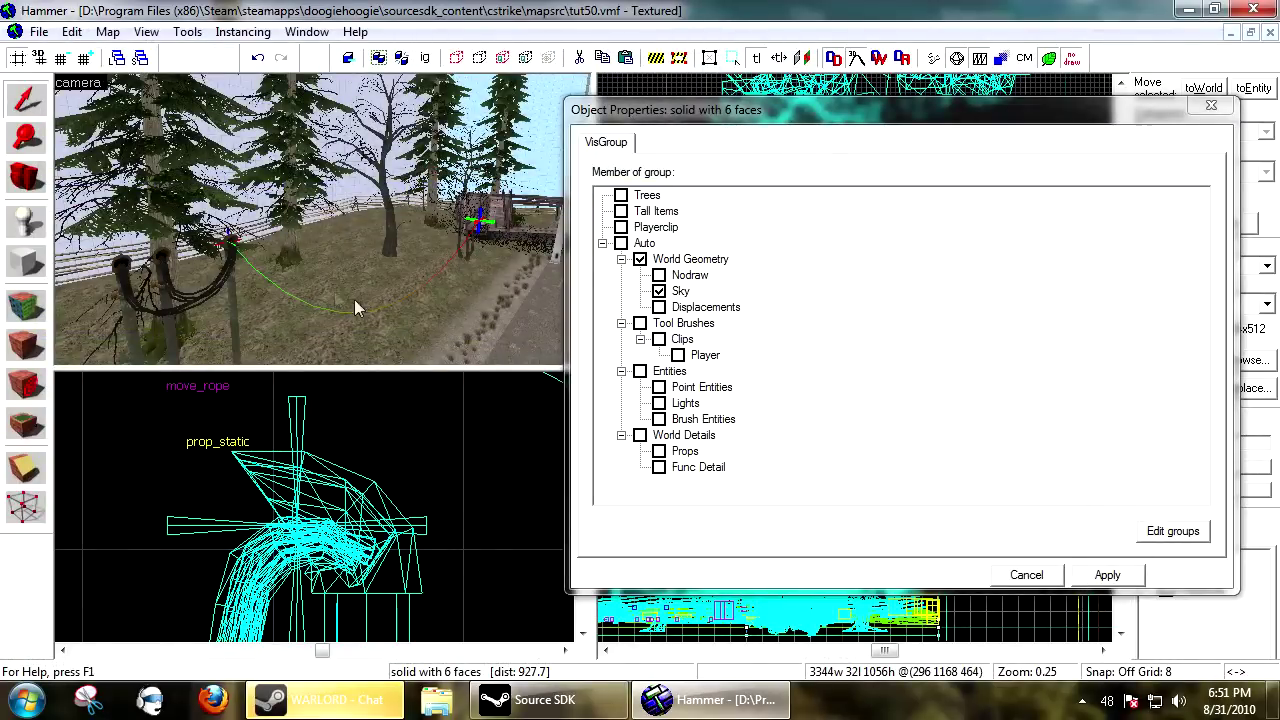
- Reselect rope_A_1 and read the help for its Disable Wind and Position Interpolator properties
left_click(234, 247)
left_click(810, 499)
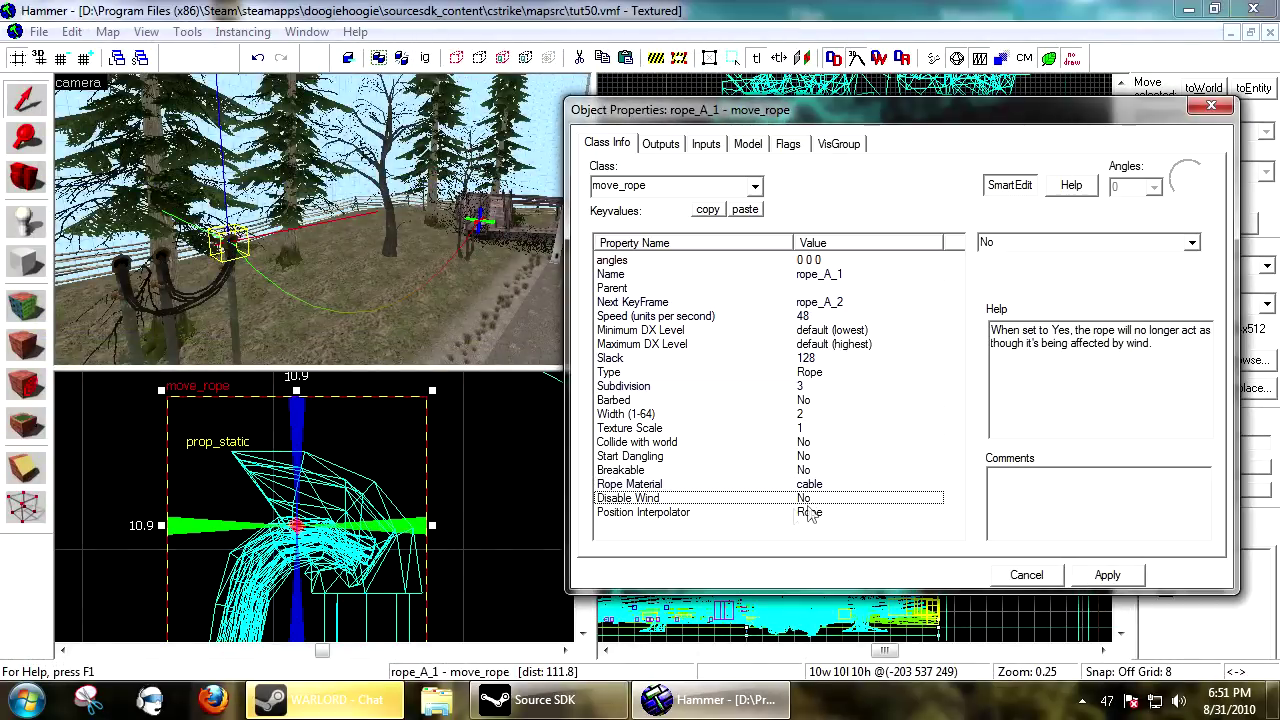
left_click(804, 513)
- Set the Speed of the keyframe_rope rope_A_2 to 48 units per second
left_click(478, 221)
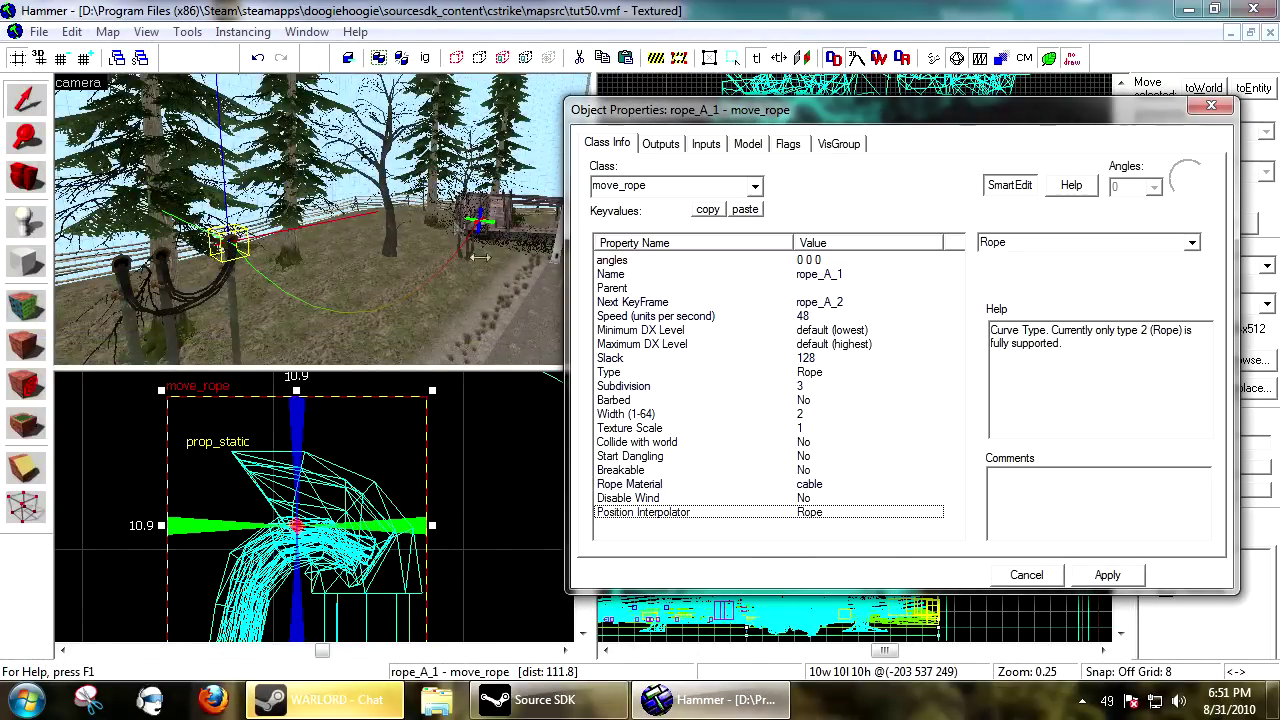
left_click(656, 316)
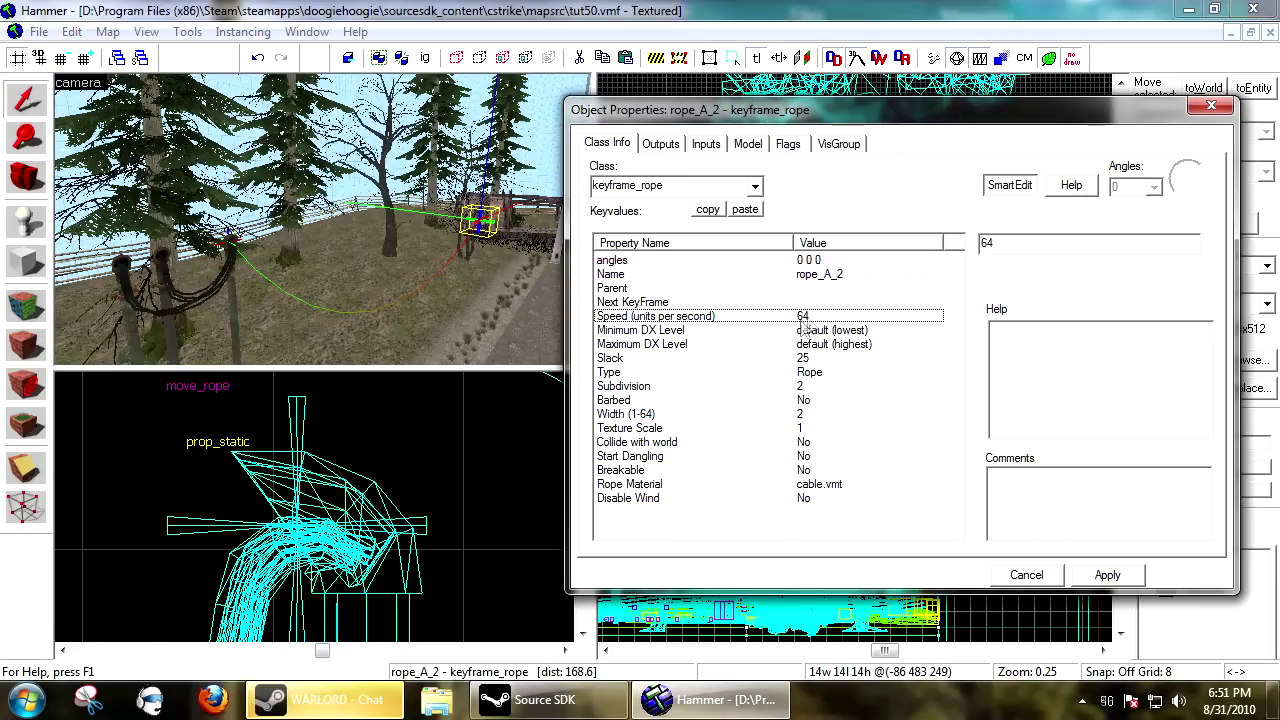
double_click(985, 243)
type("48")
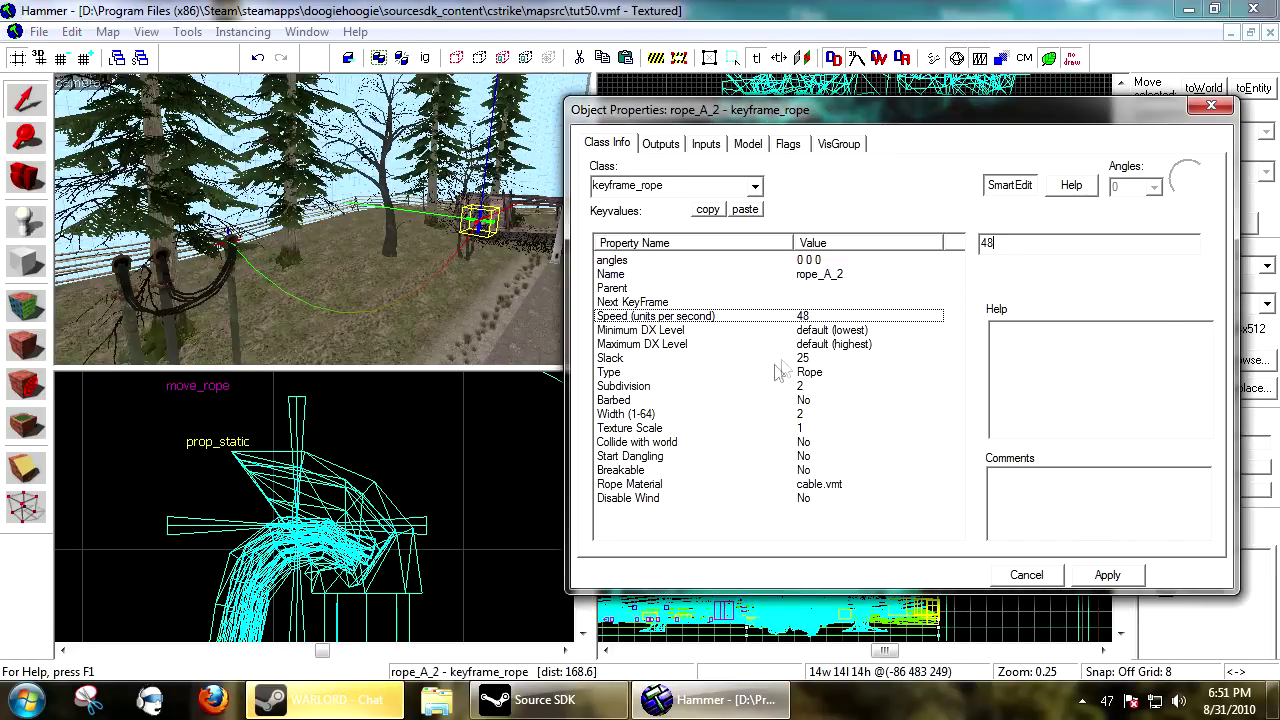
- Set the Slack of rope_A_2 to 115, apply it and close the object's properties
left_click(770, 358)
double_click(990, 244)
type("115")
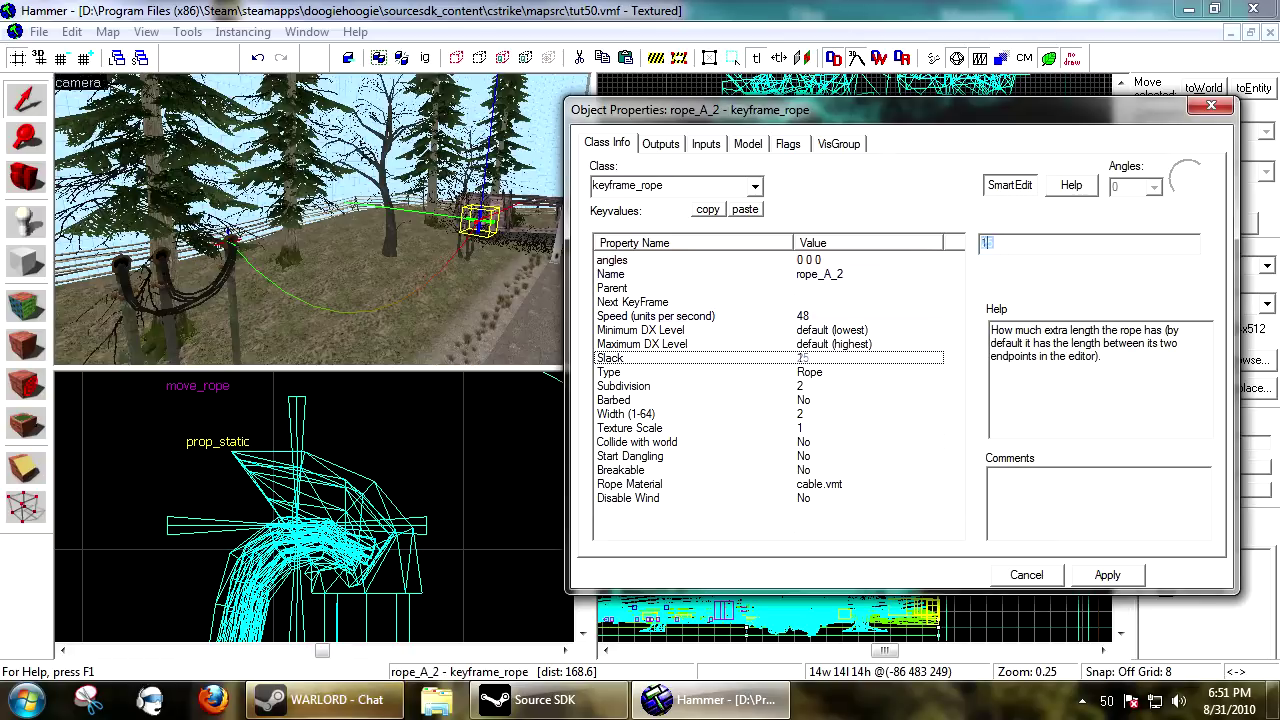
left_click(1110, 581)
left_click(1045, 580)
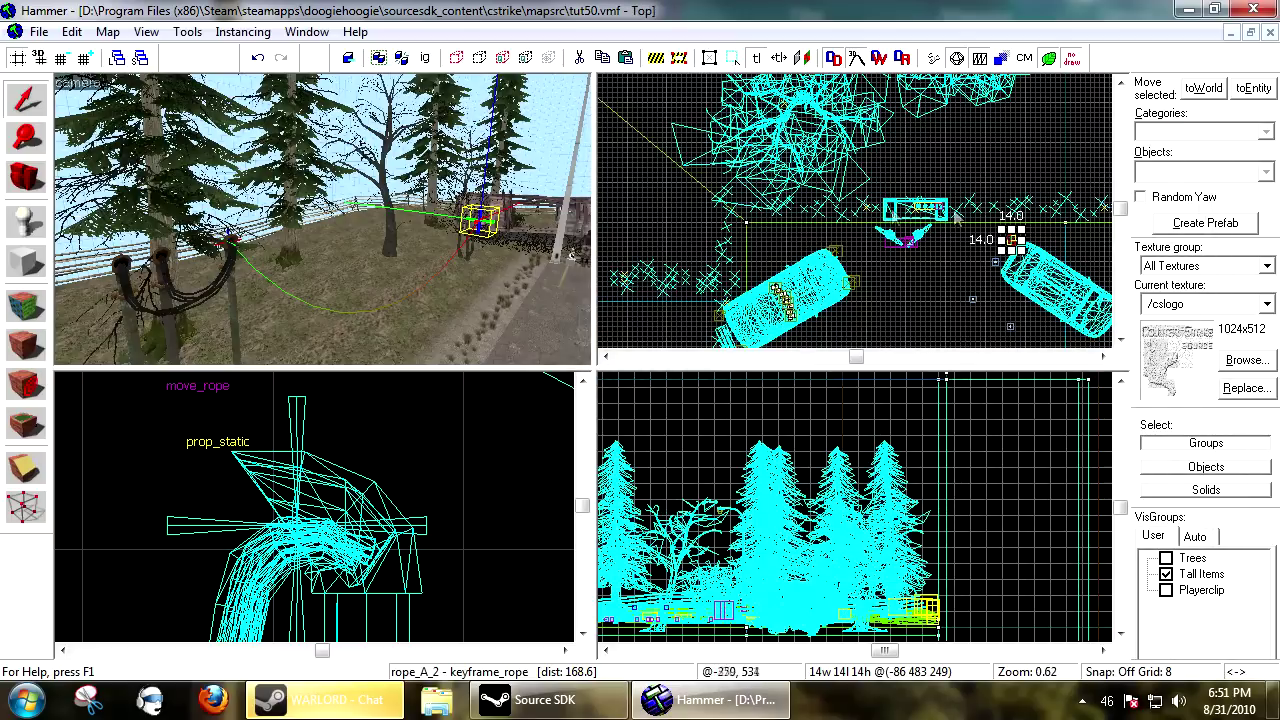
- Move rope_A_2 in the top view onto the lamp post base at about 12, 12
scroll(983, 300, "down", 6)
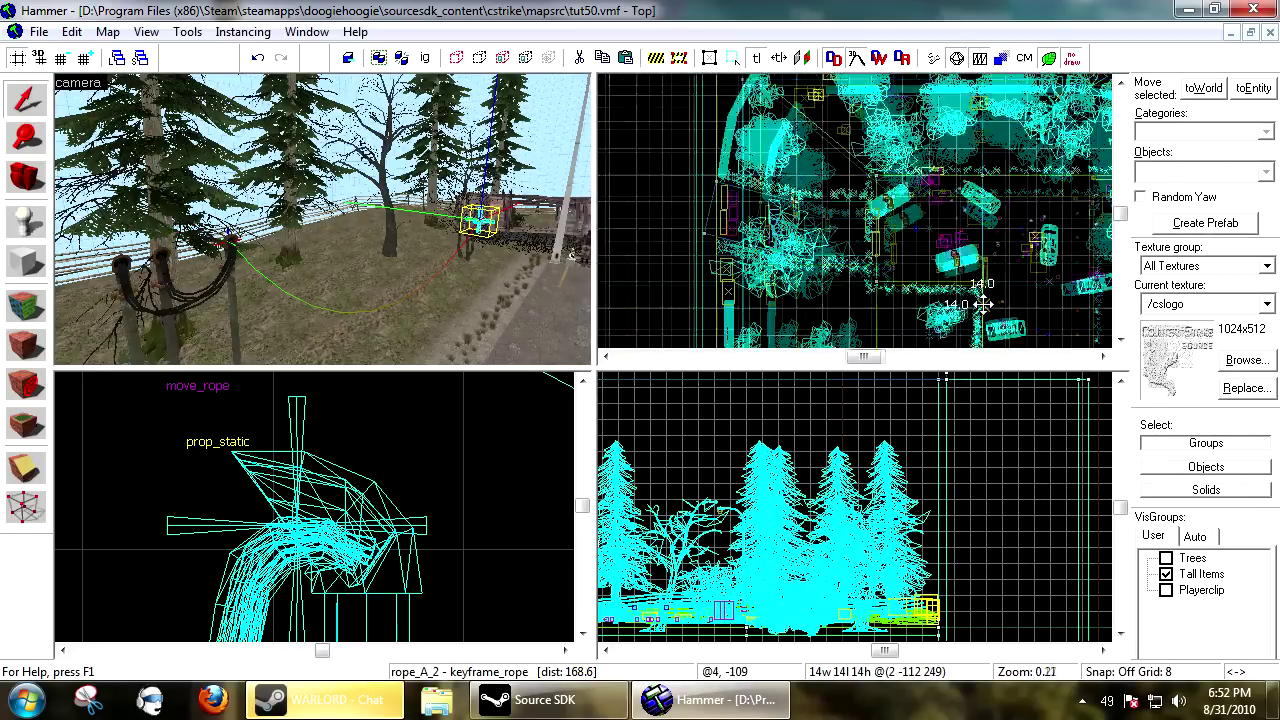
scroll(983, 302, "up", 15)
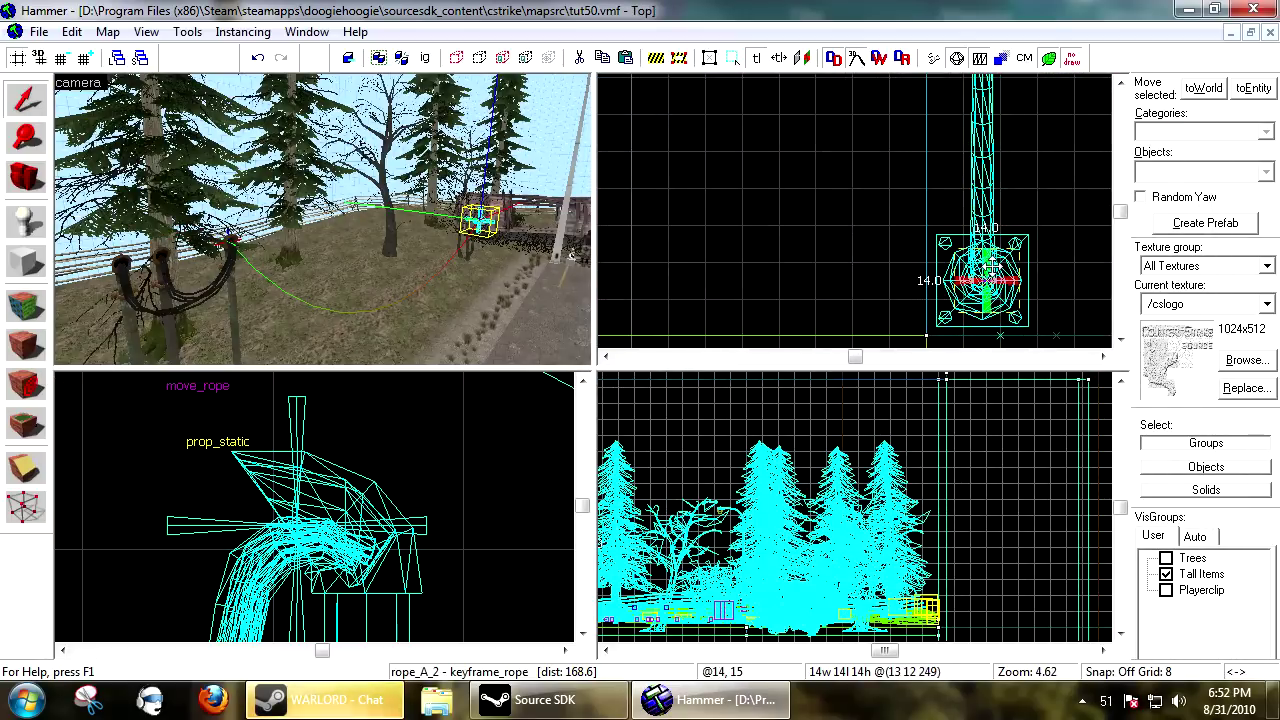
left_click_drag(990, 266, 986, 267)
- Raise rope_A_2 along the lamp post in the front view to a height of about 353
scroll(320, 527, "down", 17)
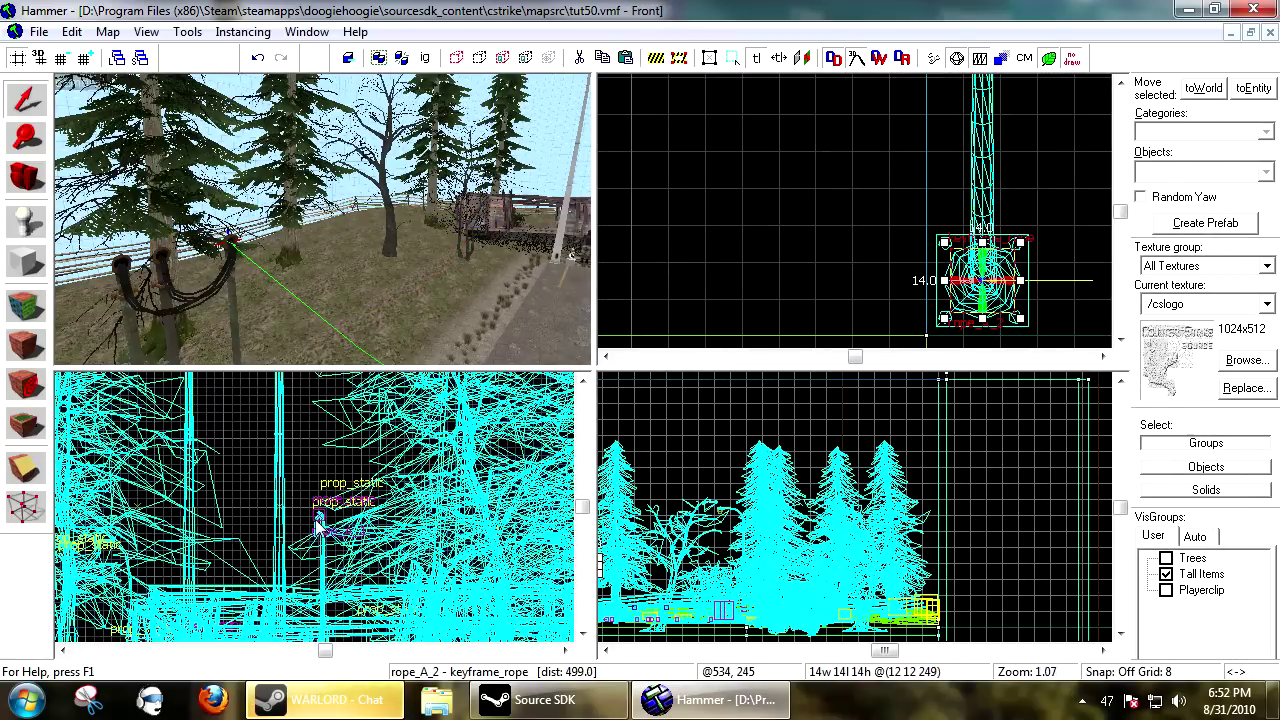
scroll(223, 517, "down", 6)
scroll(246, 586, "up", 10)
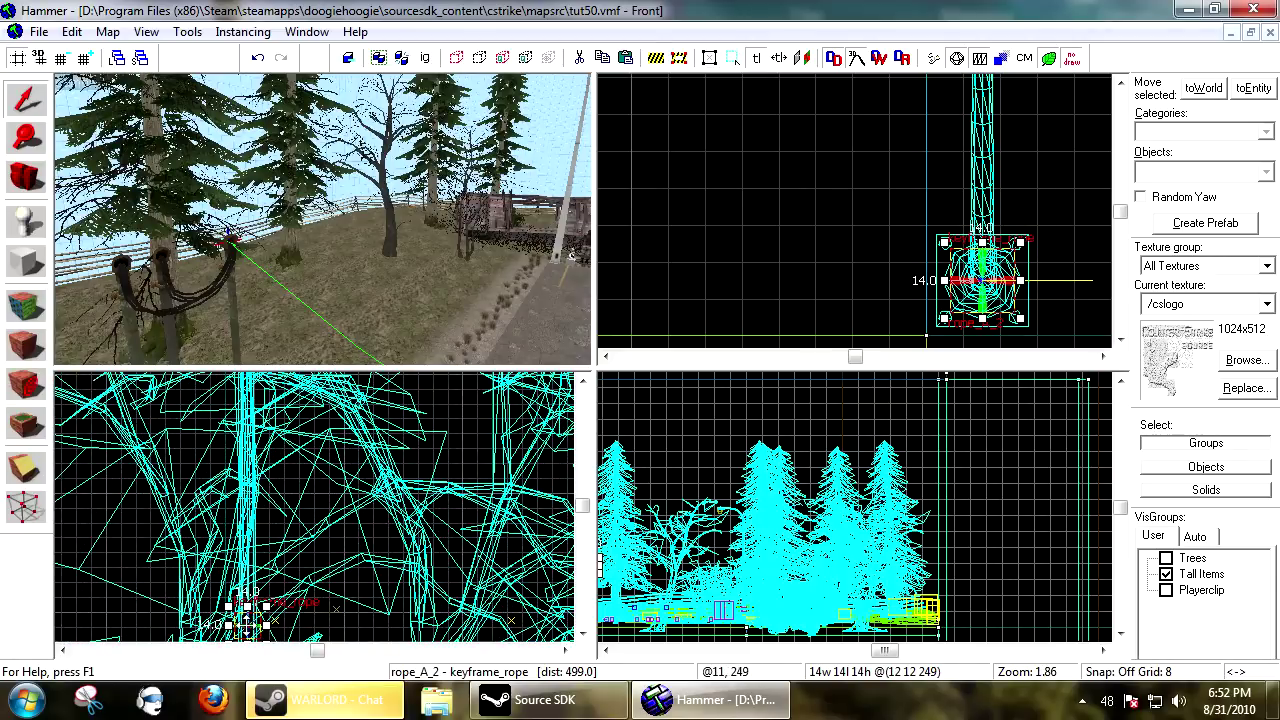
left_click_drag(246, 612, 246, 432)
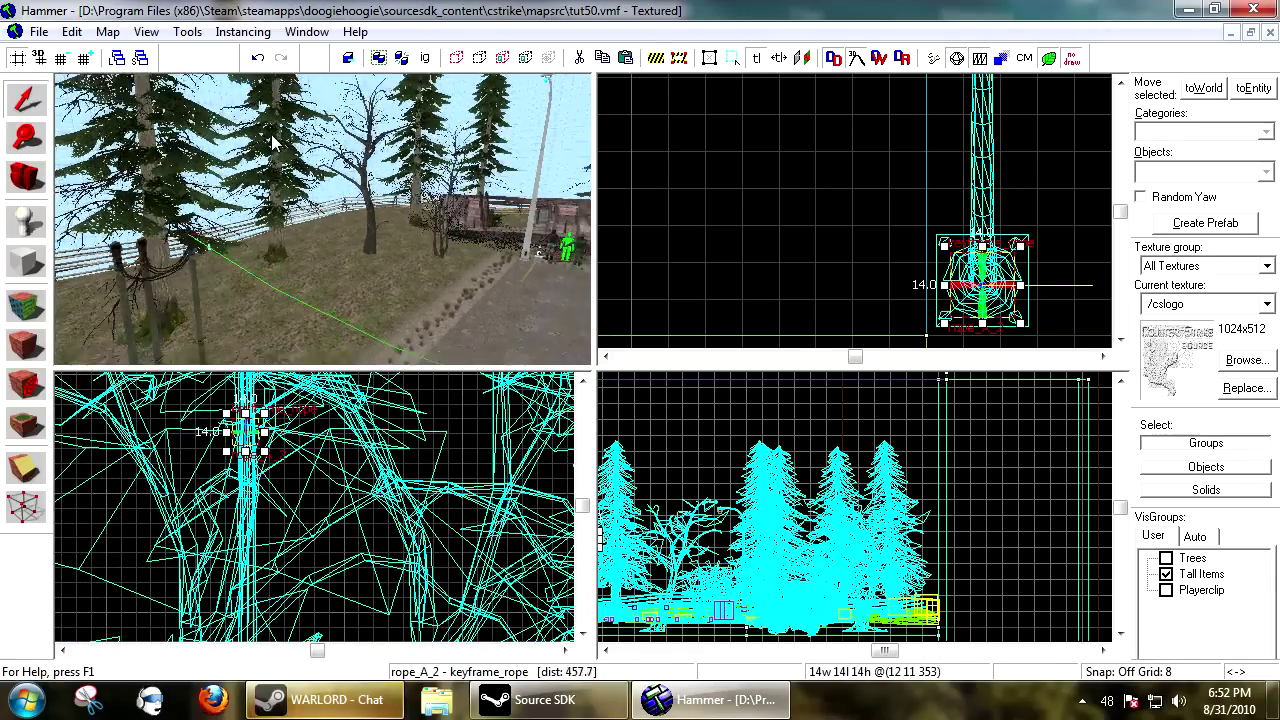
- Raise rope_A_2 further up the lamp post to a height of about 395 and check its fit in 3D
key("z")
key("s")
key("z")
scroll(222, 548, "down", 7)
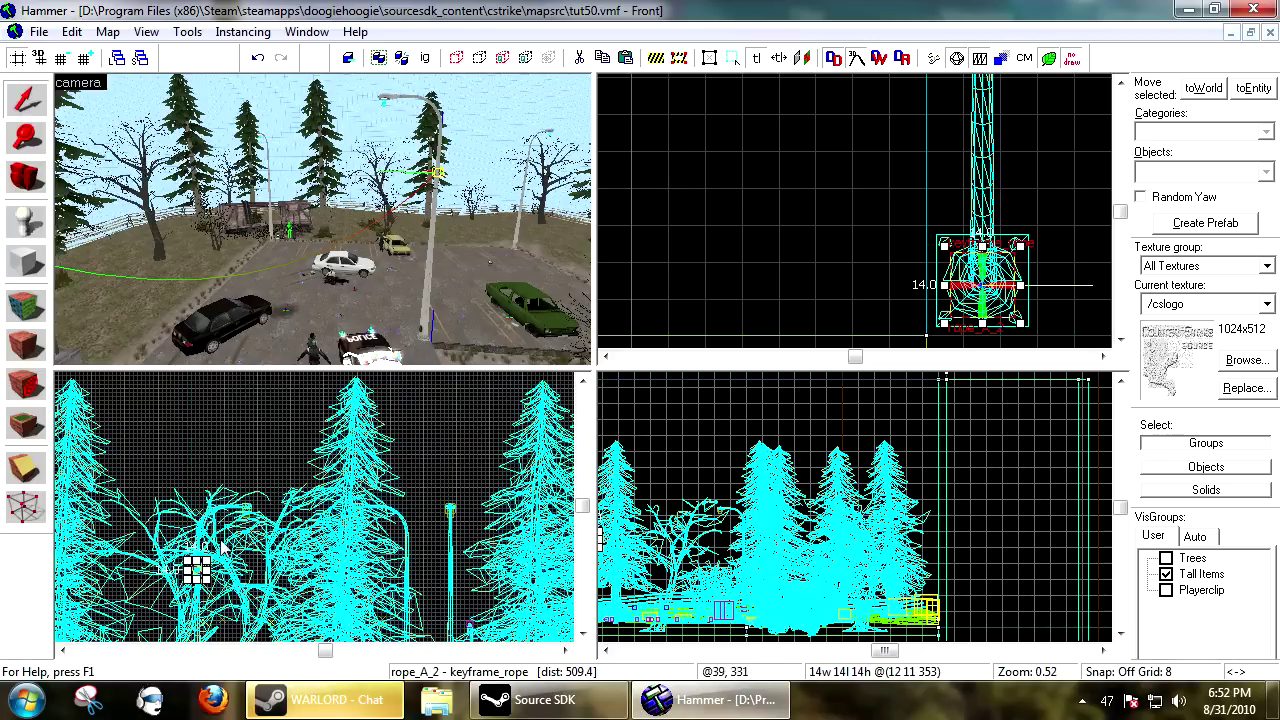
scroll(221, 546, "up", 5)
scroll(199, 540, "up", 4)
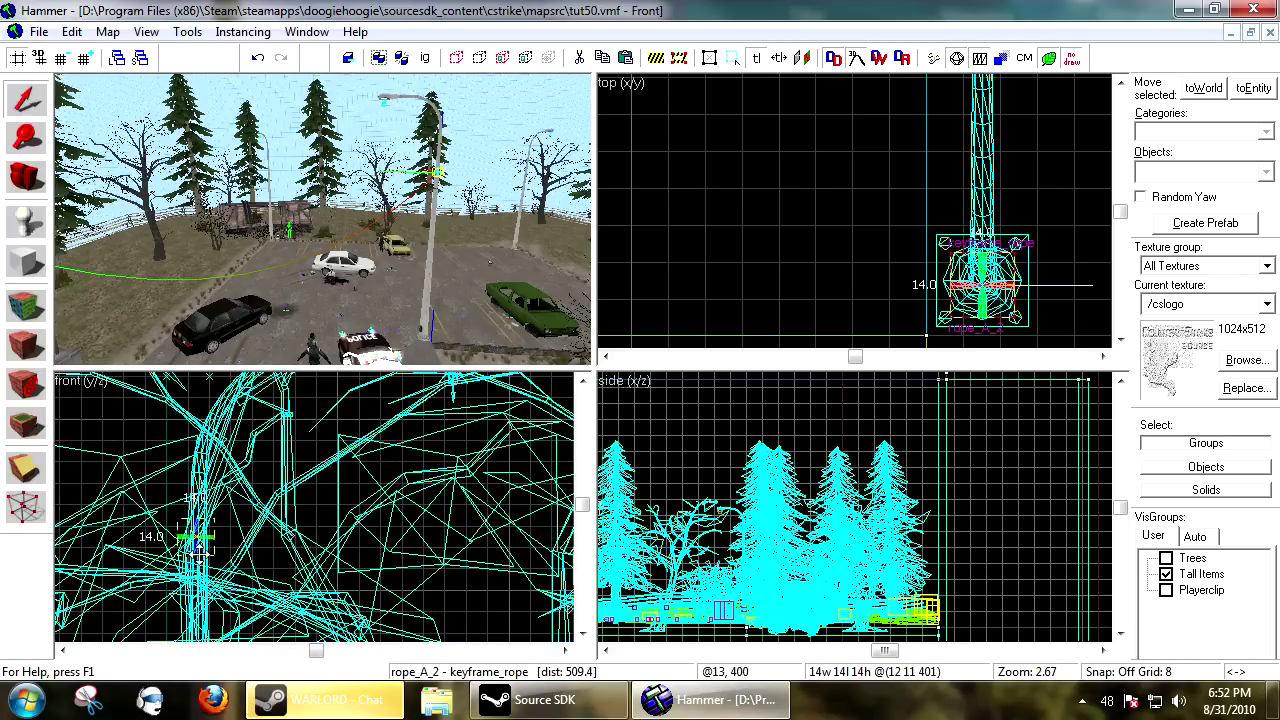
scroll(198, 540, "up", 8)
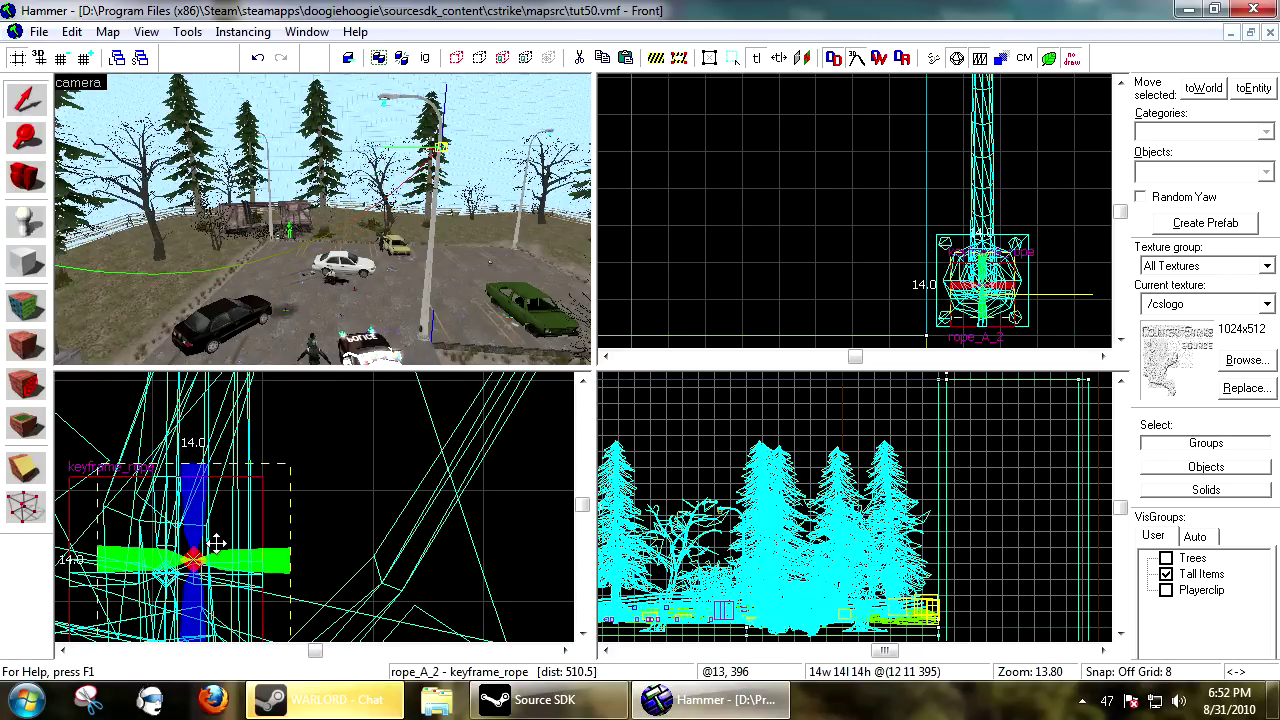
left_click_drag(188, 557, 216, 544)
key("z")
key("w")
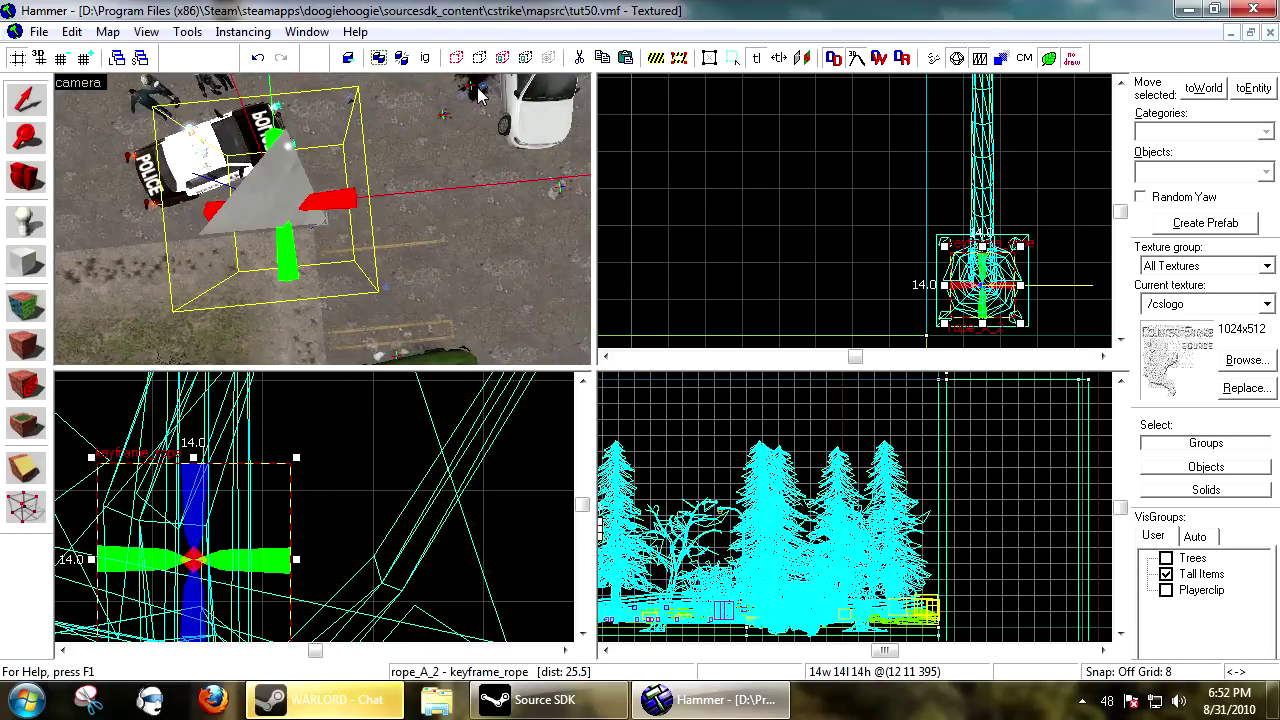
key("s")
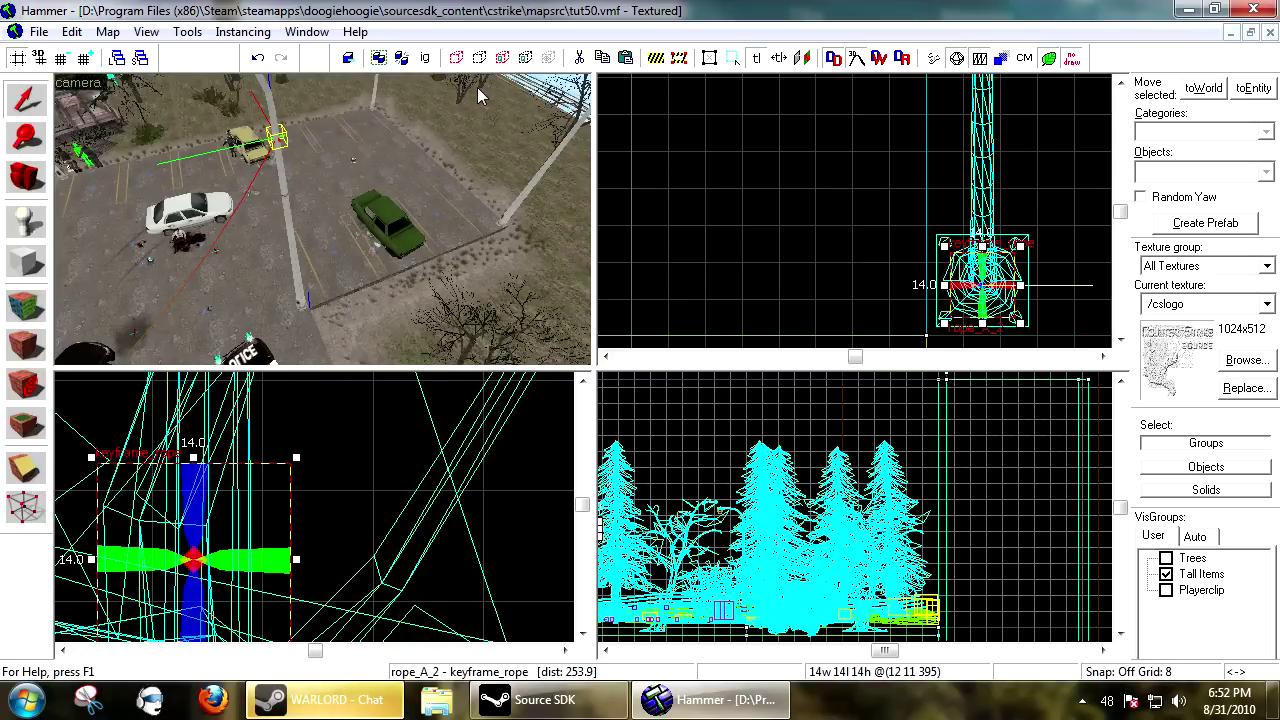
- Copy rope_A_2 onto the next lamp post, at about 12, -500 in the top view
scroll(876, 162, "down", 6)
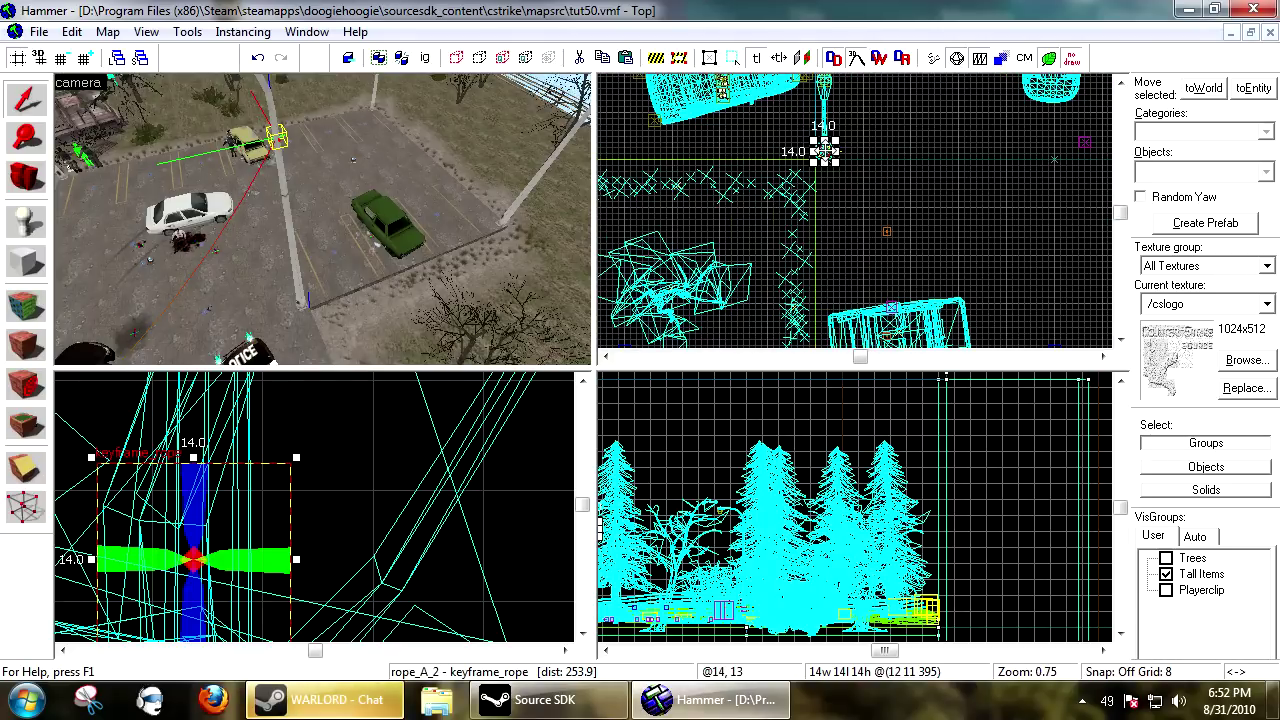
left_click_drag(824, 151, 866, 234)
scroll(866, 234, "down", 1)
scroll(865, 235, "down", 3)
scroll(724, 213, "up", 7)
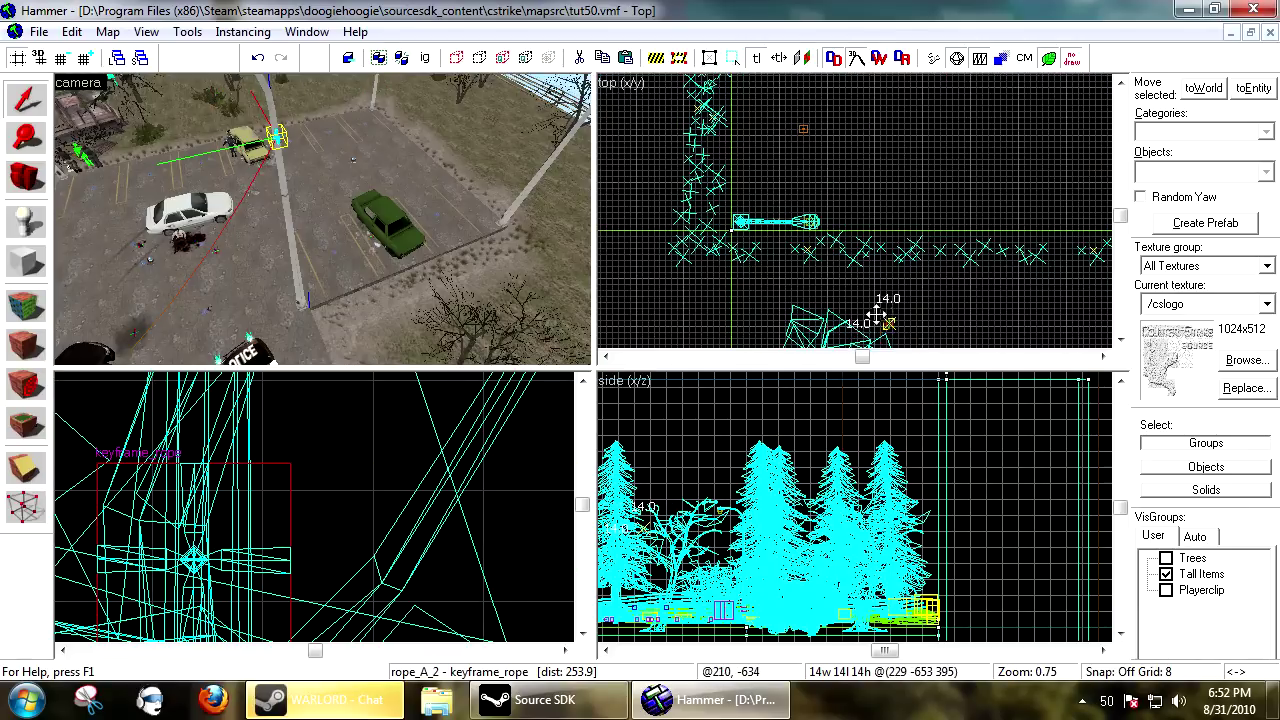
scroll(724, 213, "up", 9)
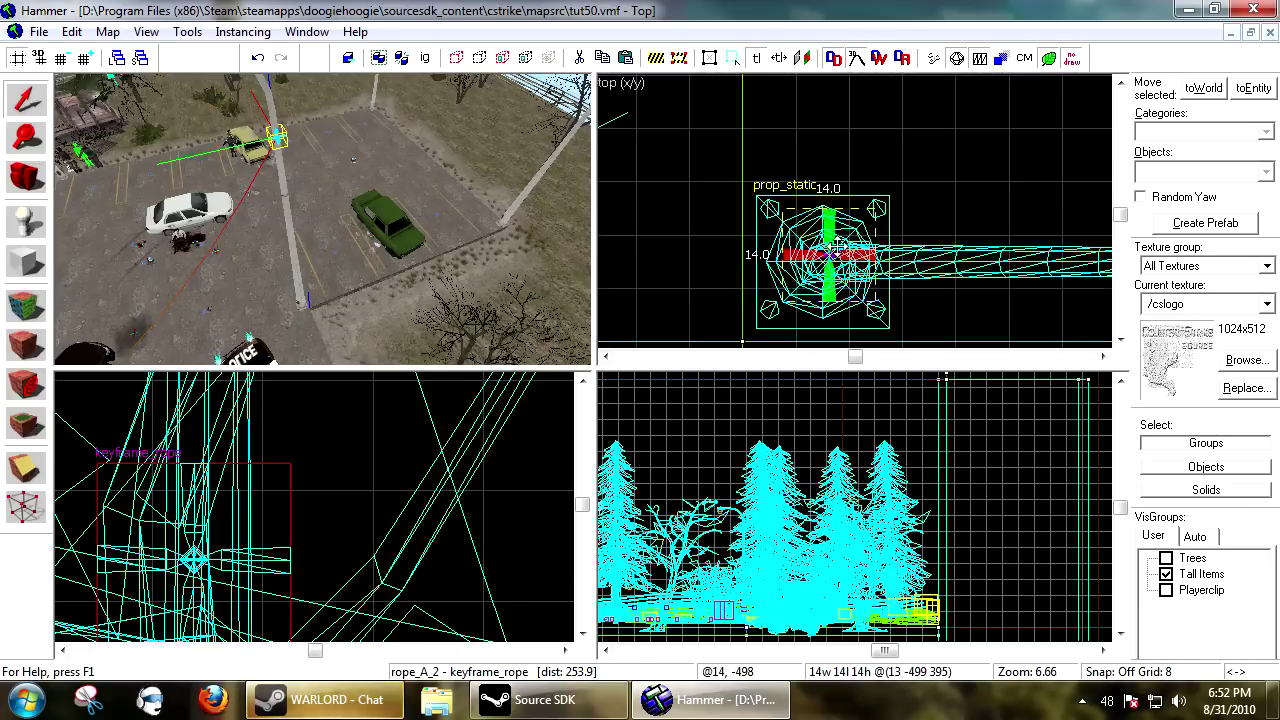
left_click_drag(836, 247, 836, 250, "shift")
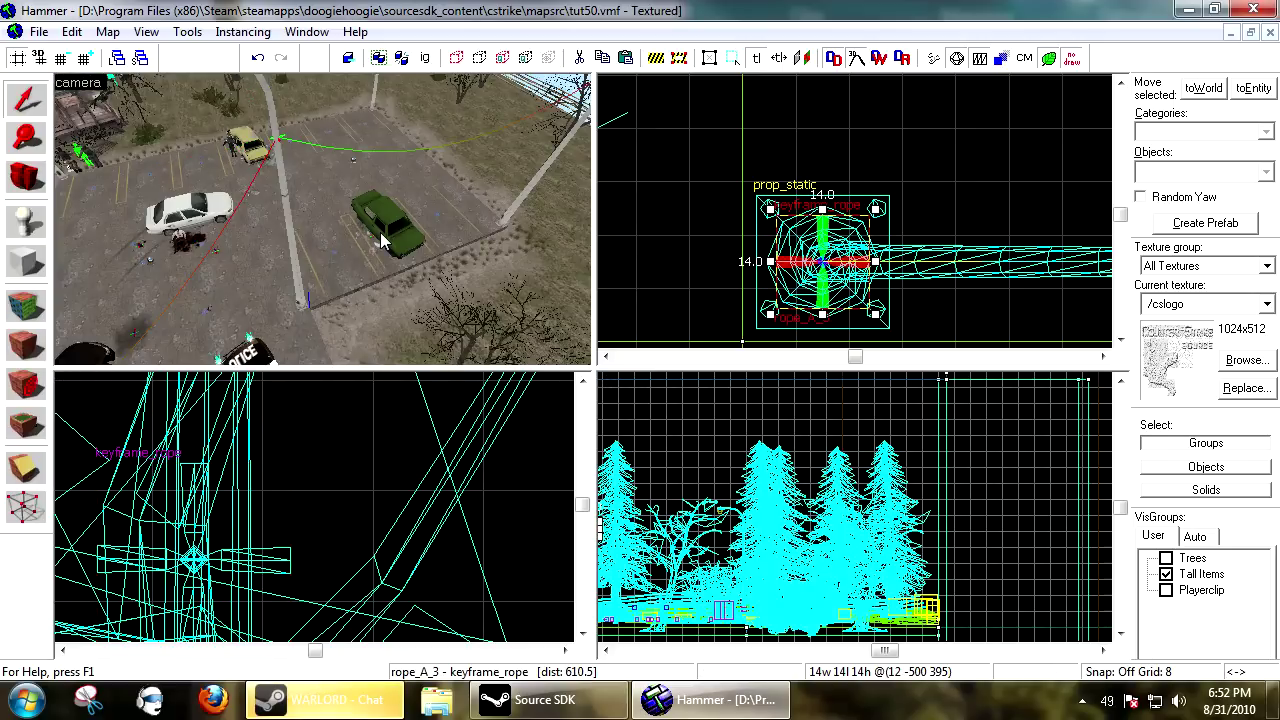
- Inspect in 3D how the rope hangs between the two lamp posts
key("z")
key("w")
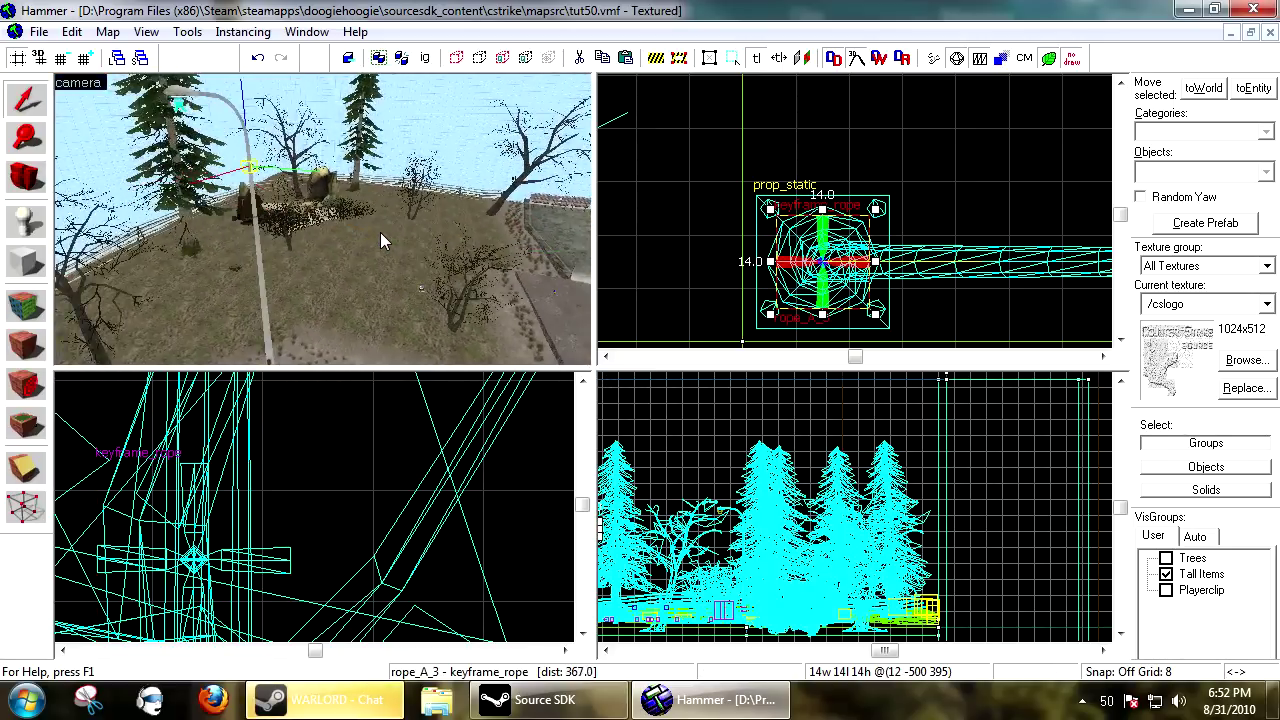
key("s")
key("d")
key("z")
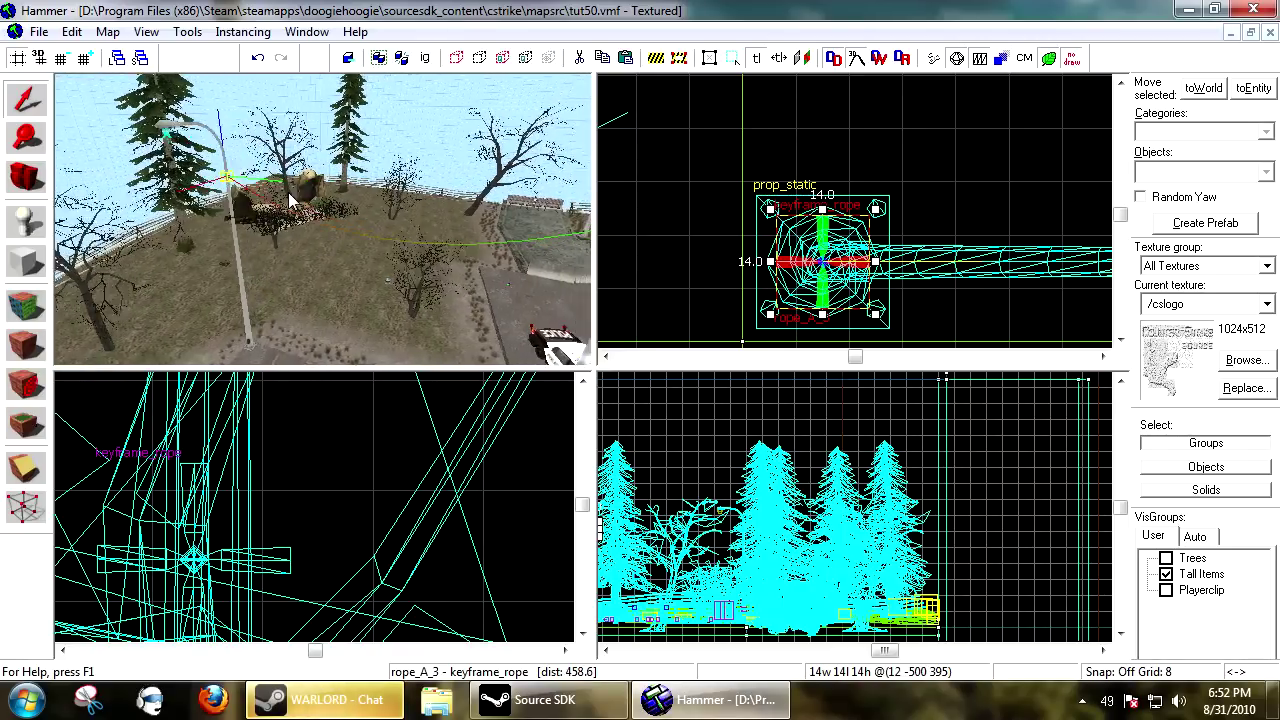
key("s")
key("d")
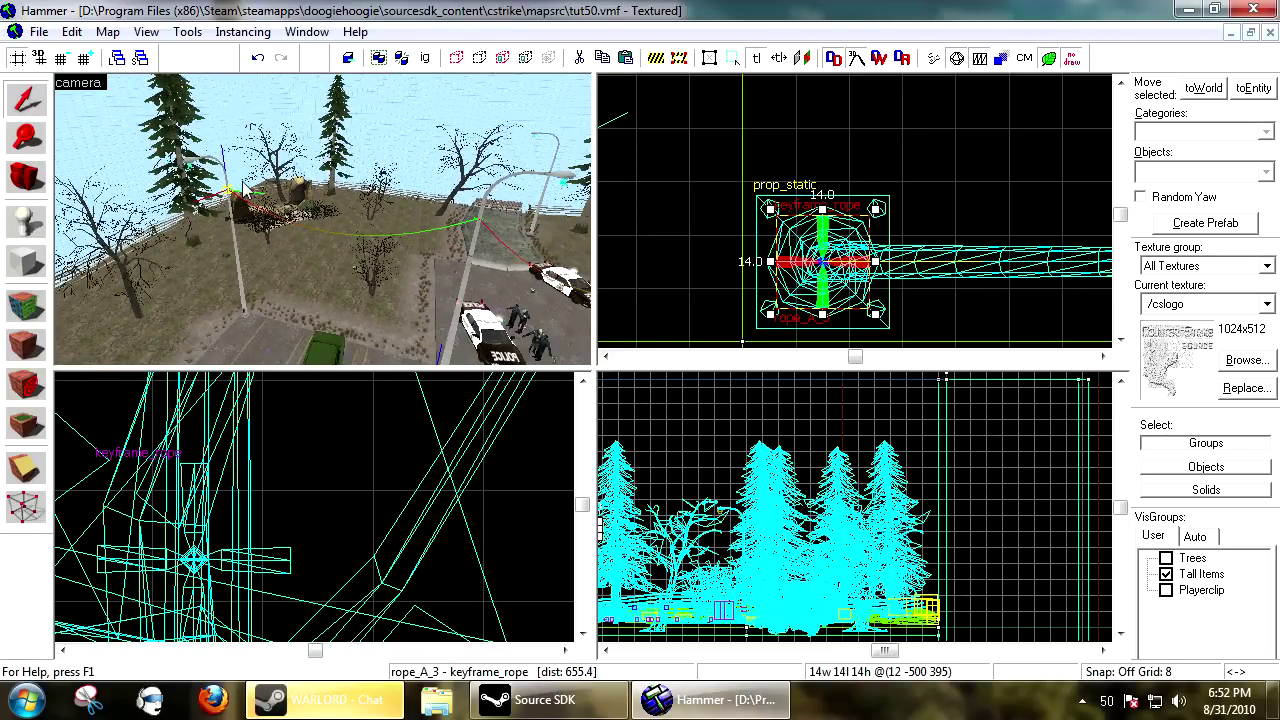
- Copy rope_A_3 onto the lamp post at about 628, -501 in the top view
scroll(815, 212, "down", 6)
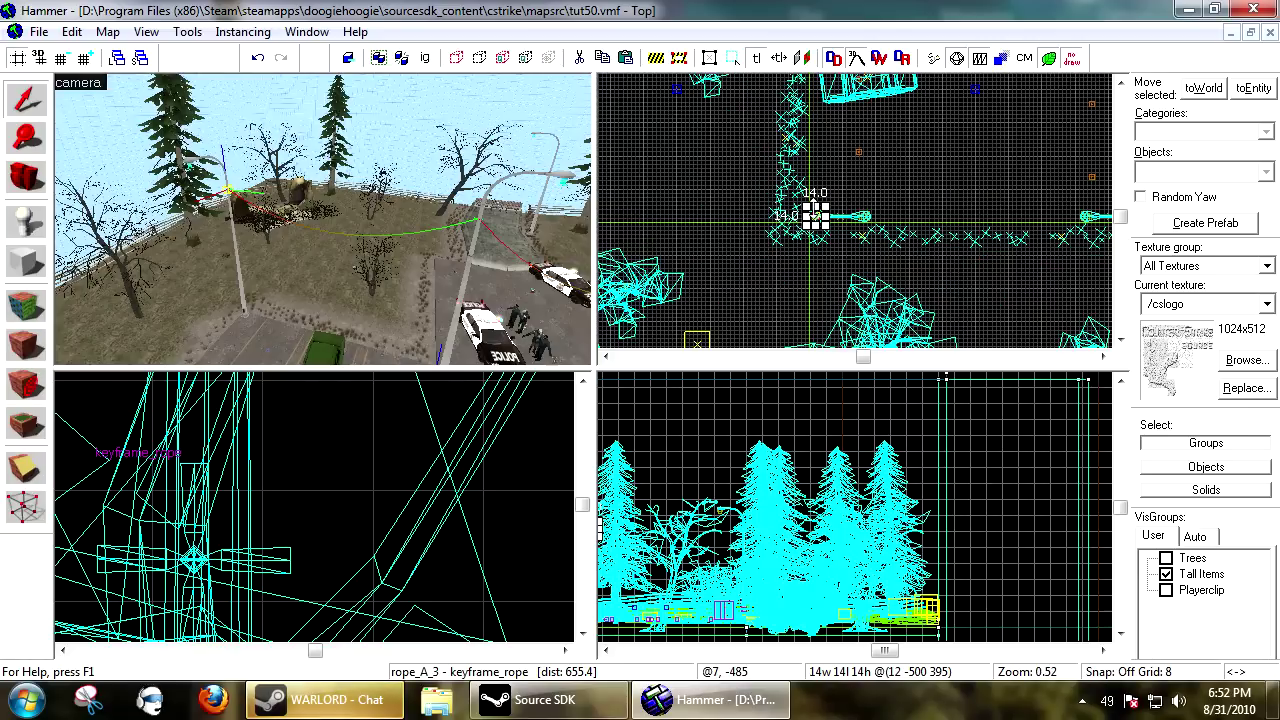
scroll(815, 214, "up", 12)
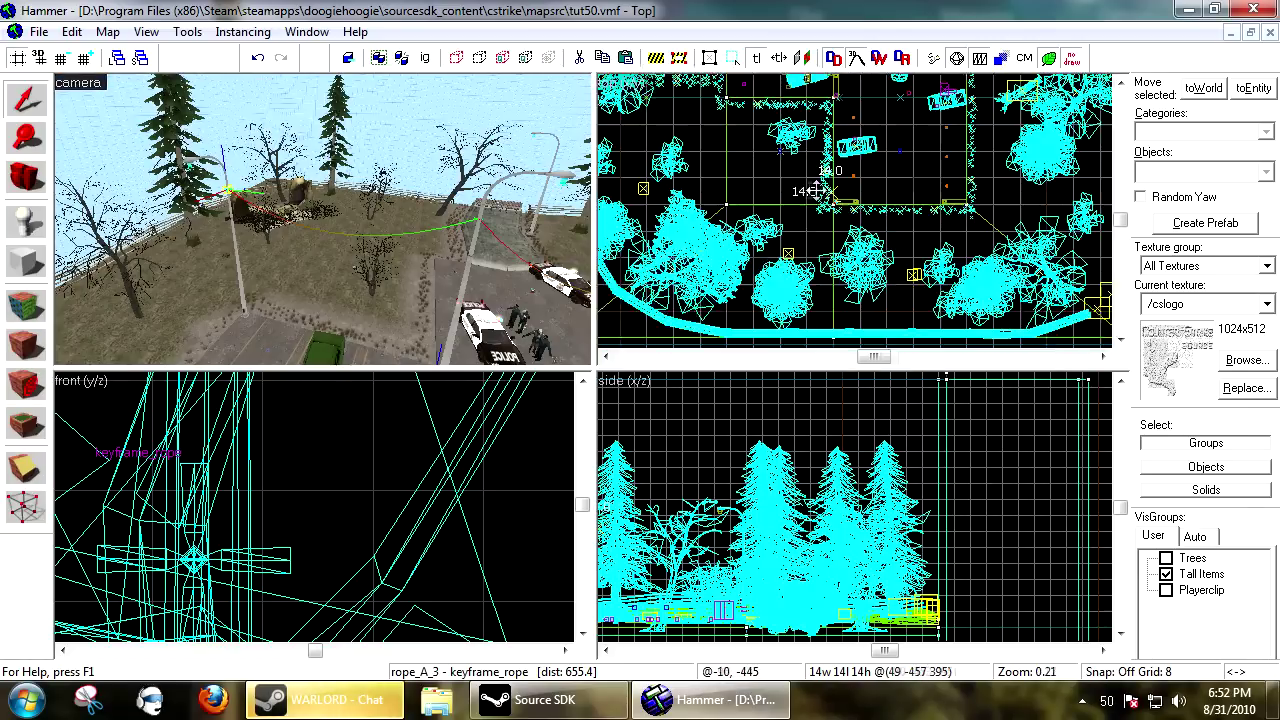
scroll(830, 278, "down", 5)
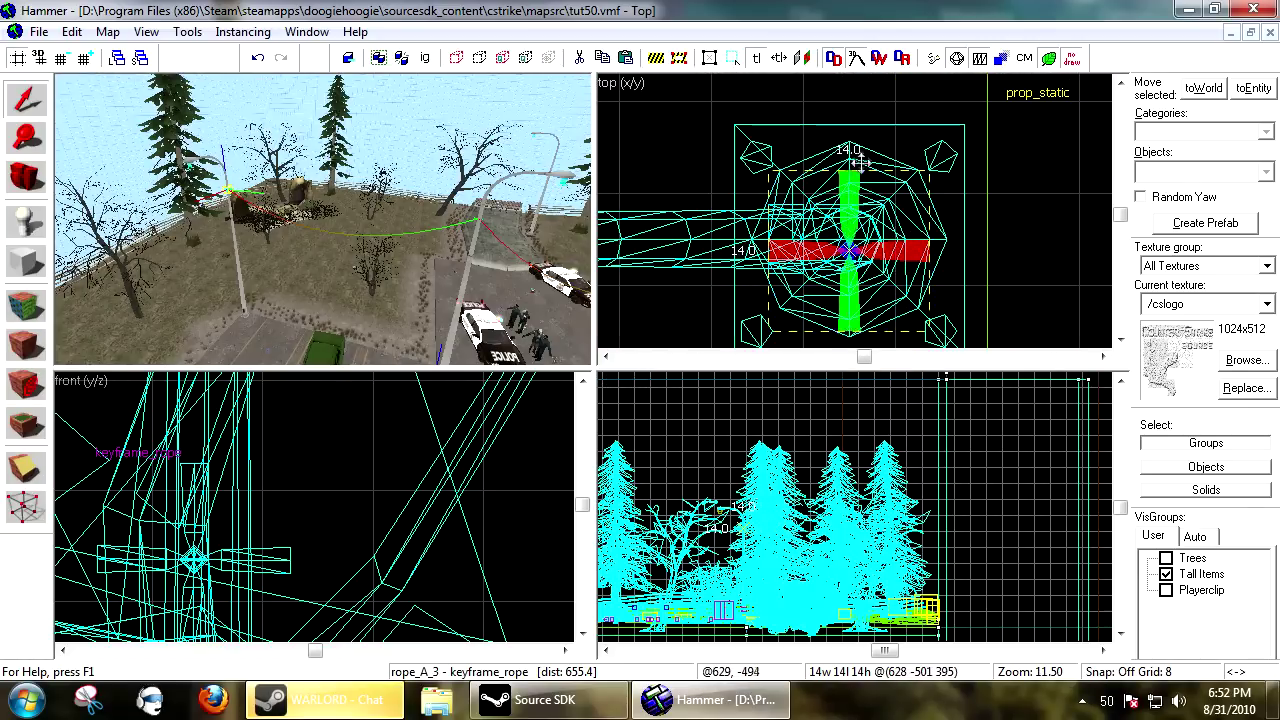
- Copy rope_A_4 onto the lamp post at about 623, 506 in the top view
scroll(849, 268, "down", 15)
left_click_drag(848, 265, 847, 95)
scroll(847, 96, "up", 12)
scroll(846, 92, "up", 6)
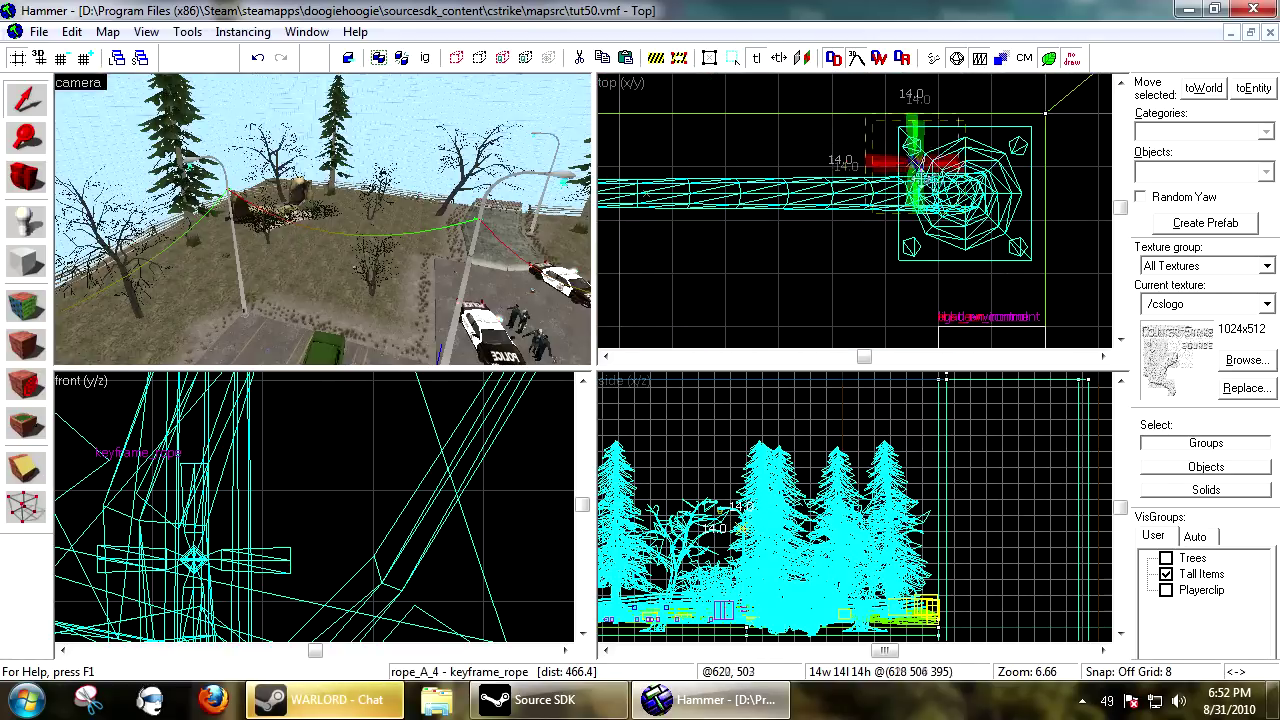
- Copy rope_A_5 onto the lamp post across the lot, at about -882, 421 in the top view
scroll(855, 210, "down", 12)
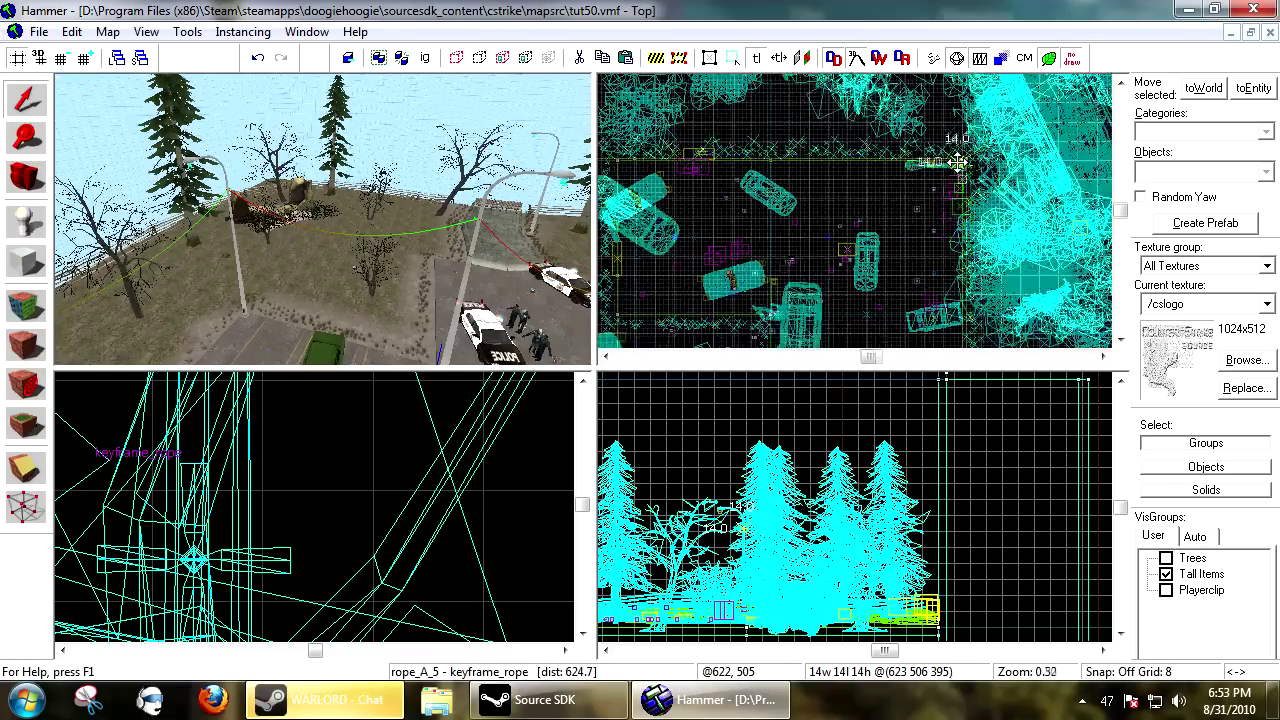
scroll(818, 218, "down", 3)
scroll(700, 210, "up", 5)
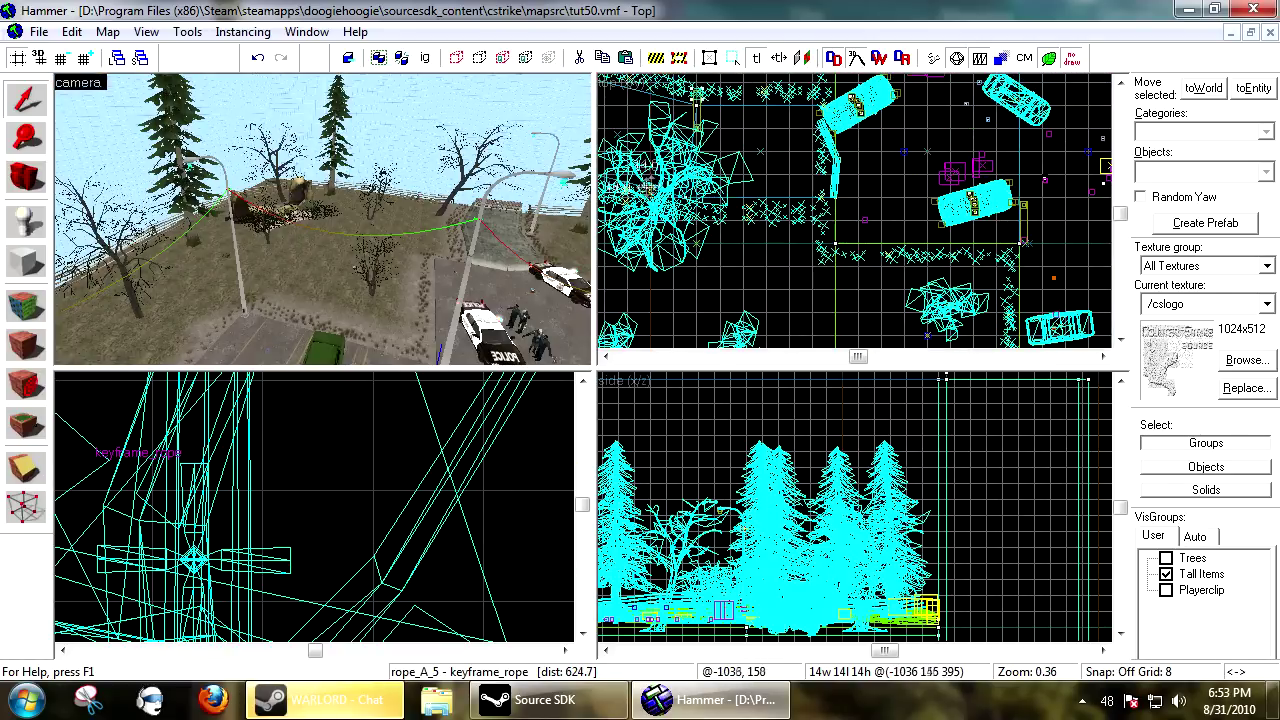
scroll(650, 222, "down", 3)
scroll(650, 222, "up", 2)
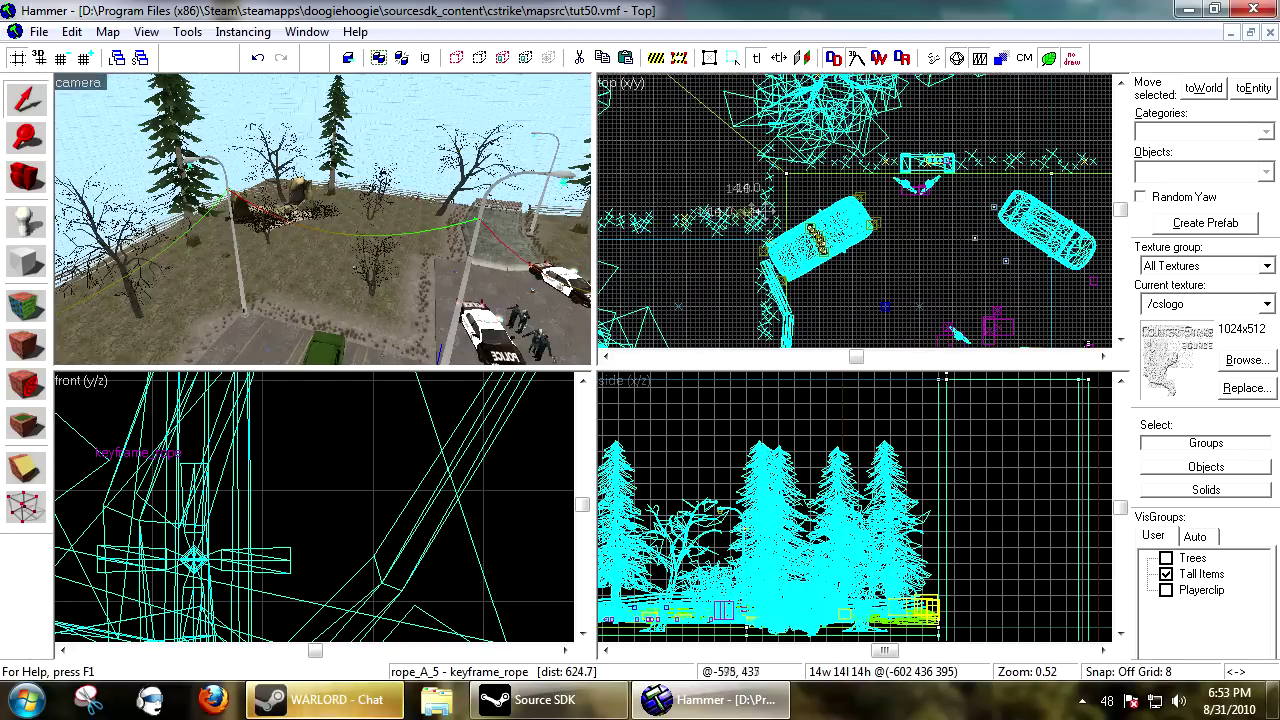
scroll(650, 222, "down", 3)
scroll(679, 252, "up", 15)
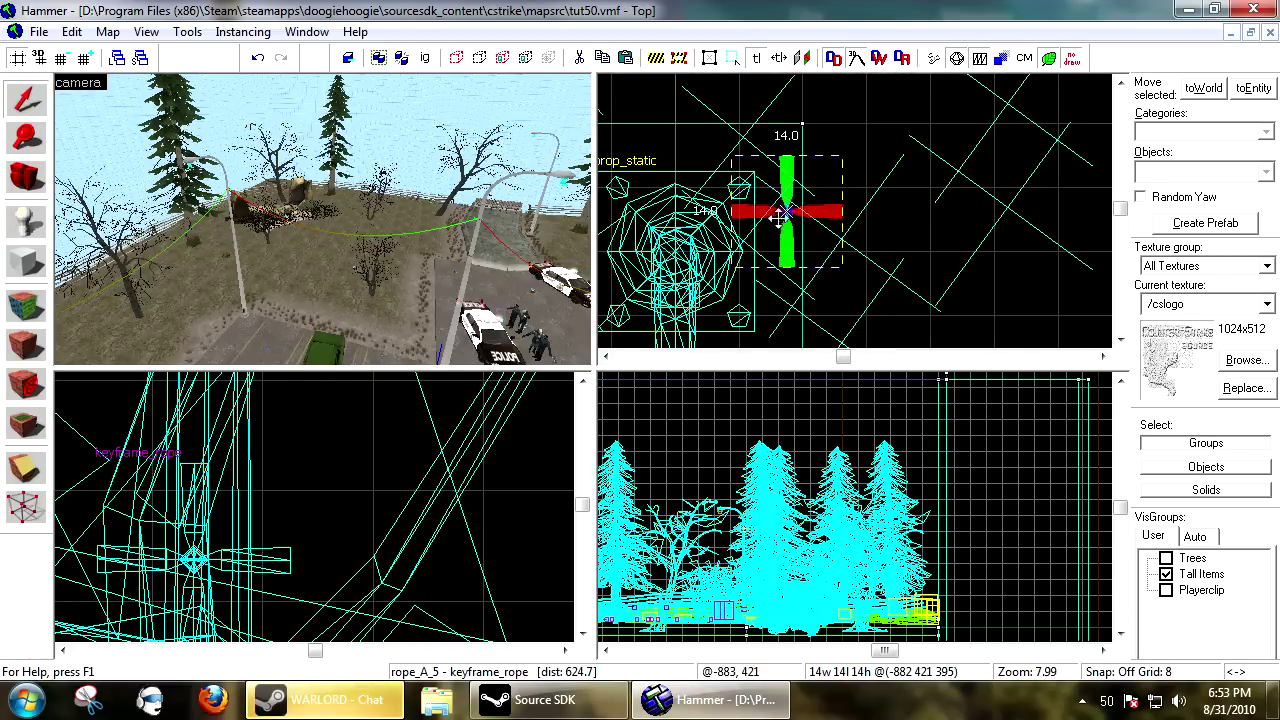
- Copy rope_A_6 onto the first pipe prop beside the guard booth, at about -237, 538 in the top view
scroll(679, 252, "down", 12)
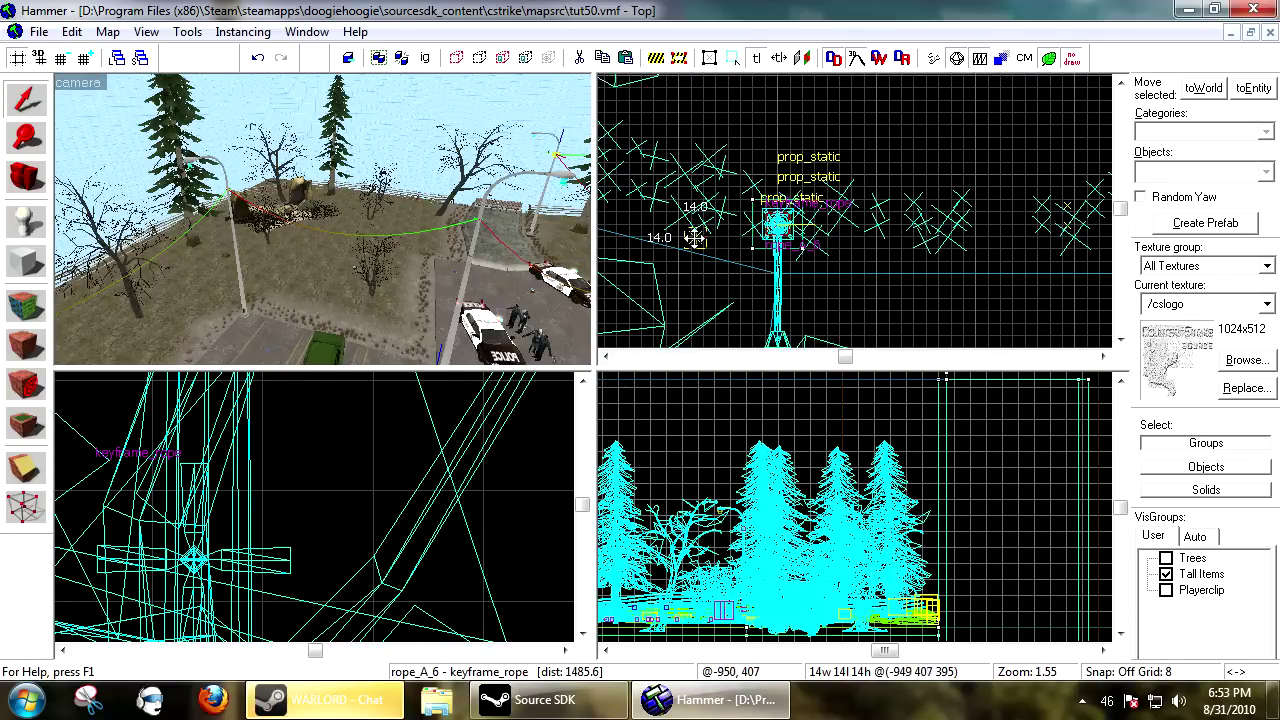
scroll(733, 119, "up", 8)
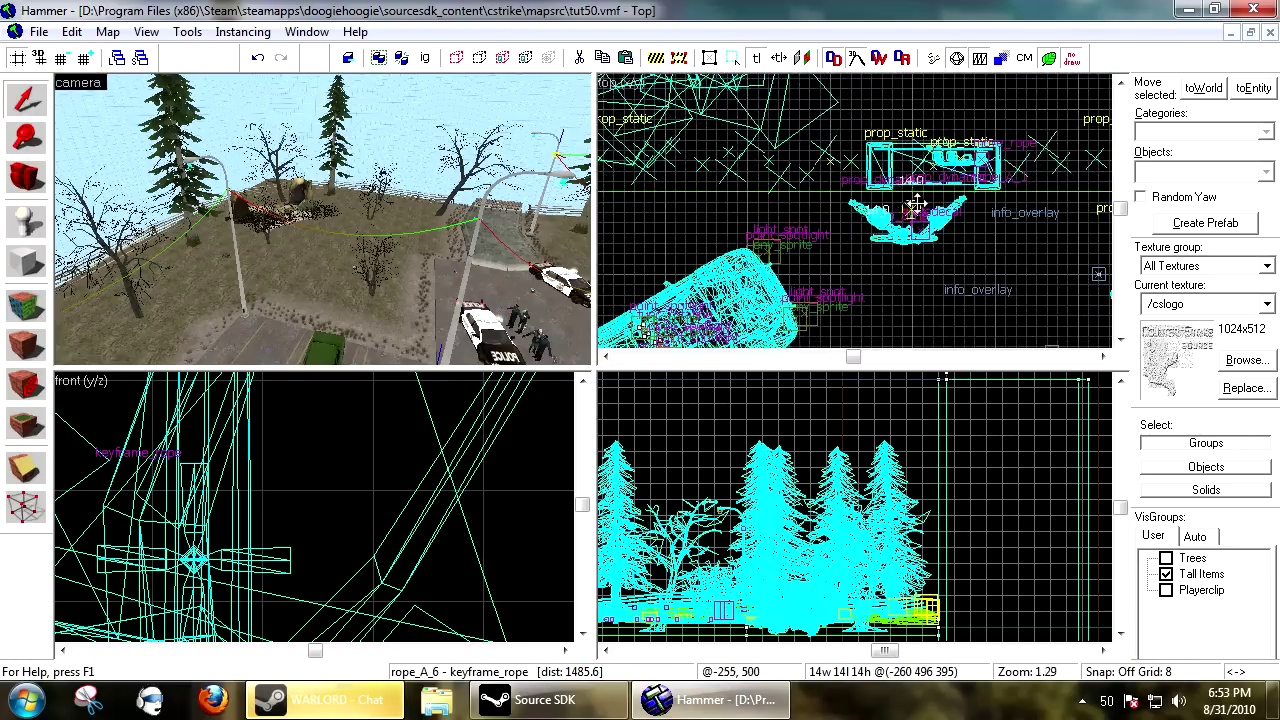
scroll(982, 116, "up", 8)
left_click_drag(981, 116, 865, 183, "shift")
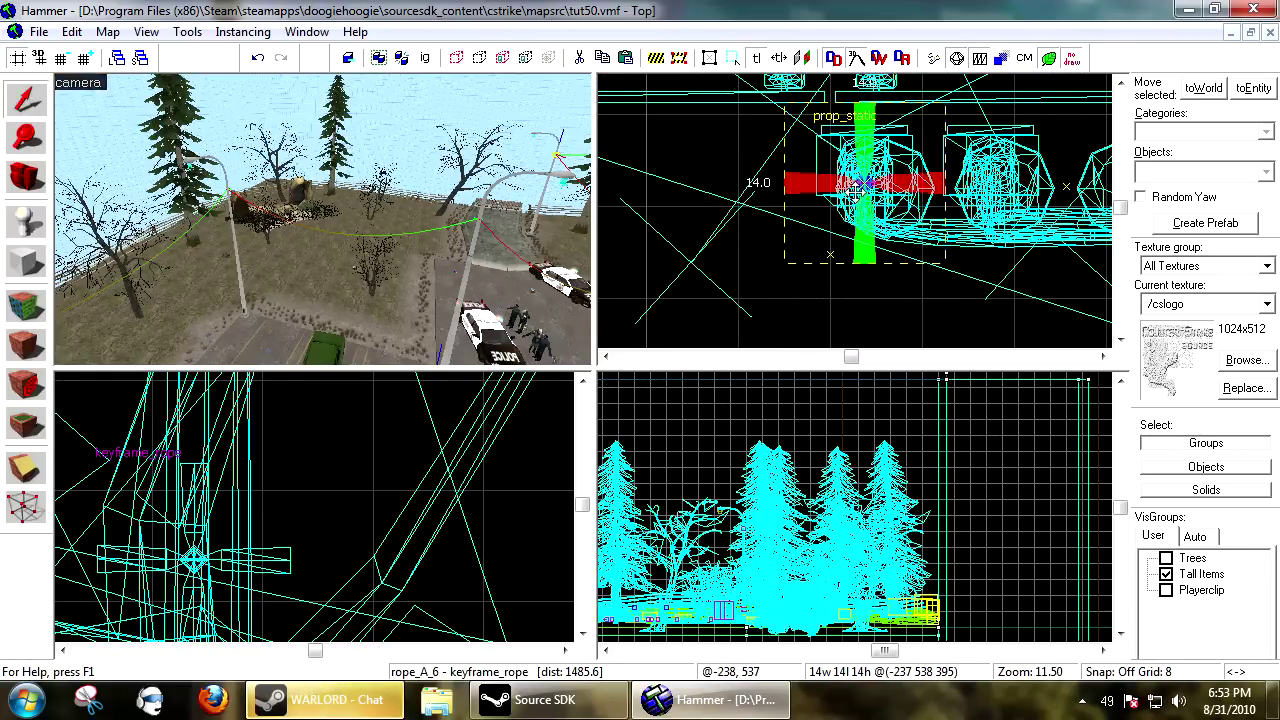
- Lower rope_A_7 in the front view until it sits on the pipe's upper end, and clear the selection
scroll(395, 545, "down", 10)
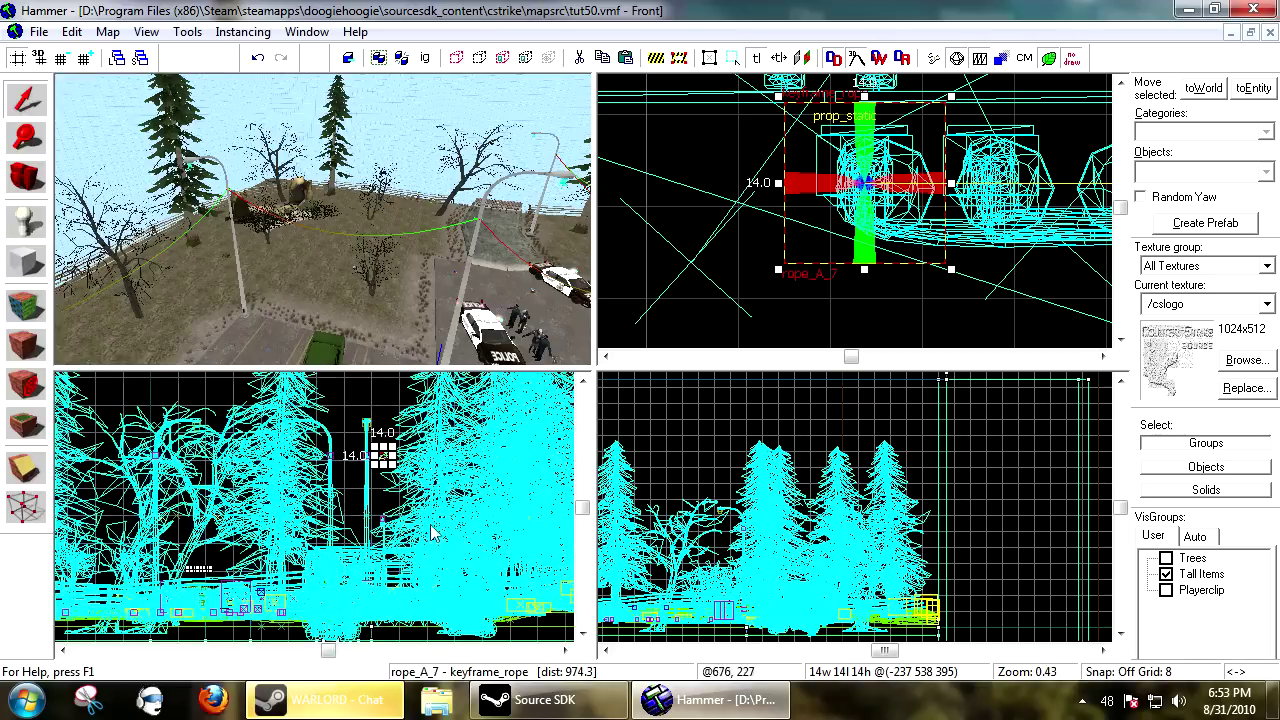
scroll(370, 418, "up", 10)
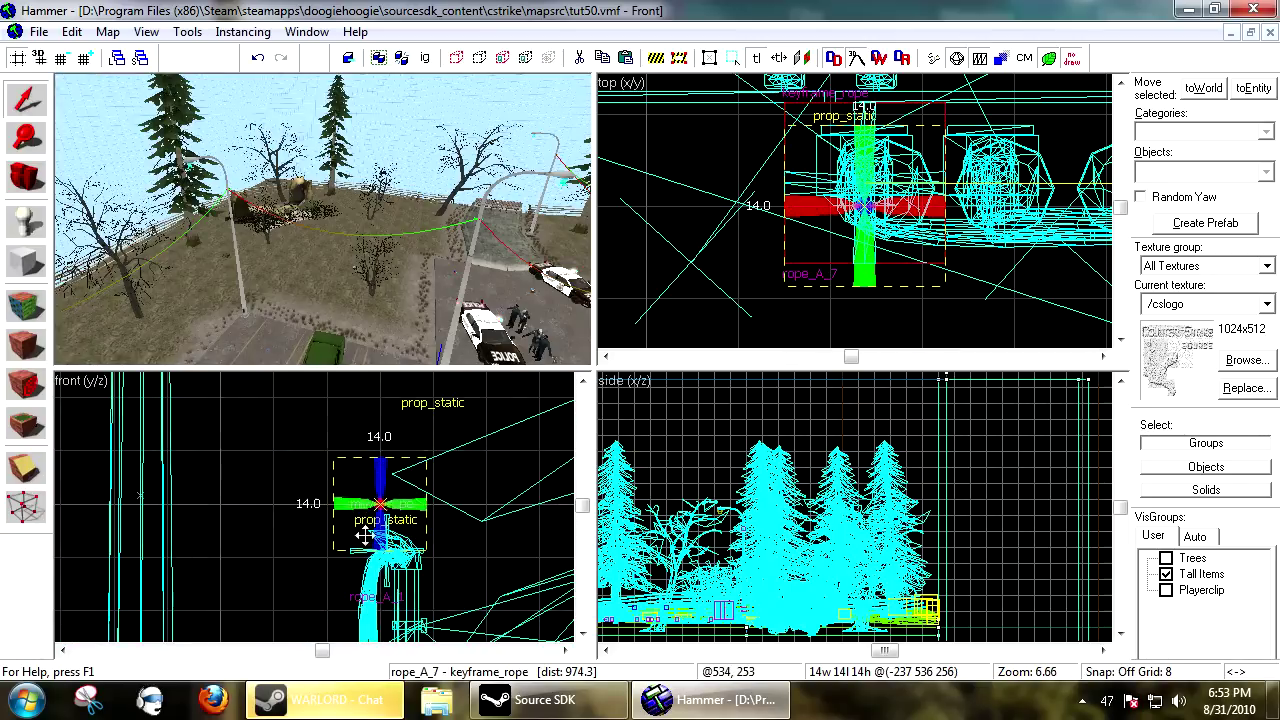
left_click_drag(374, 581, 374, 608)
left_click(429, 444)
scroll(269, 194, "down", 4)
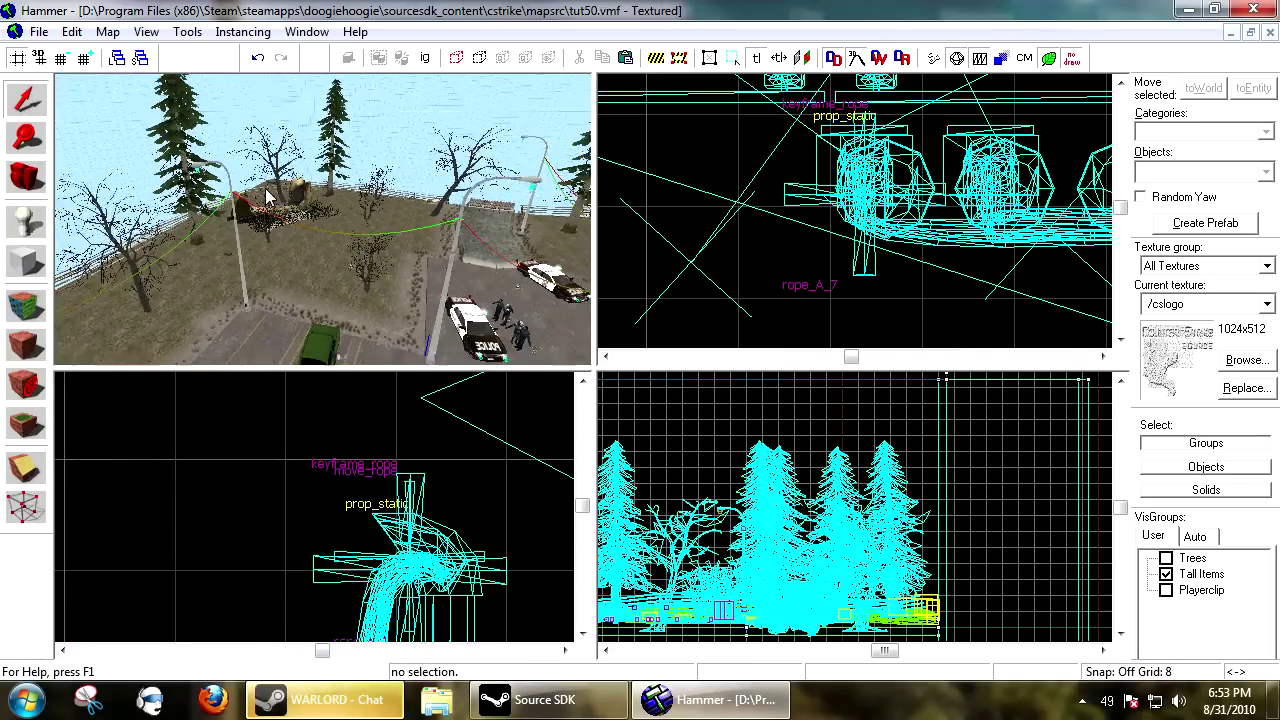
- Look over the rope chain in 3D and open the map compile settings with the HDR Full compile -final (slow!) configuration
scroll(268, 197, "up", 10)
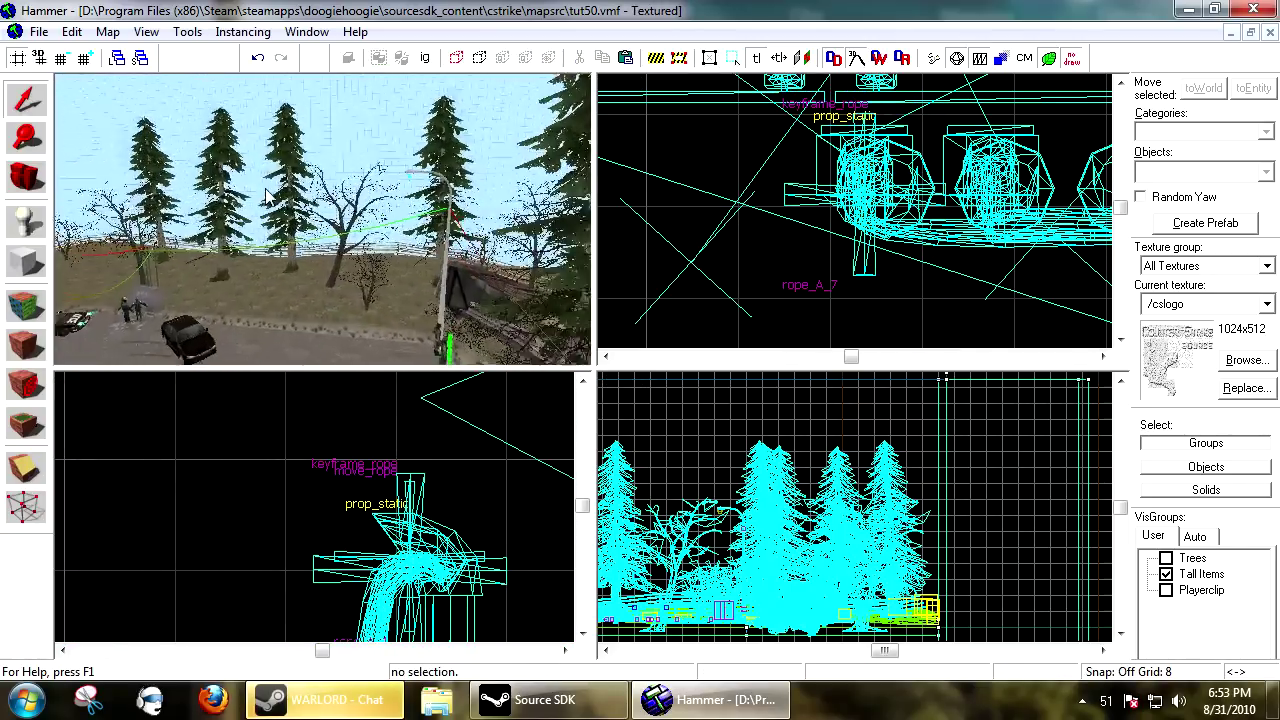
scroll(266, 196, "up", 3)
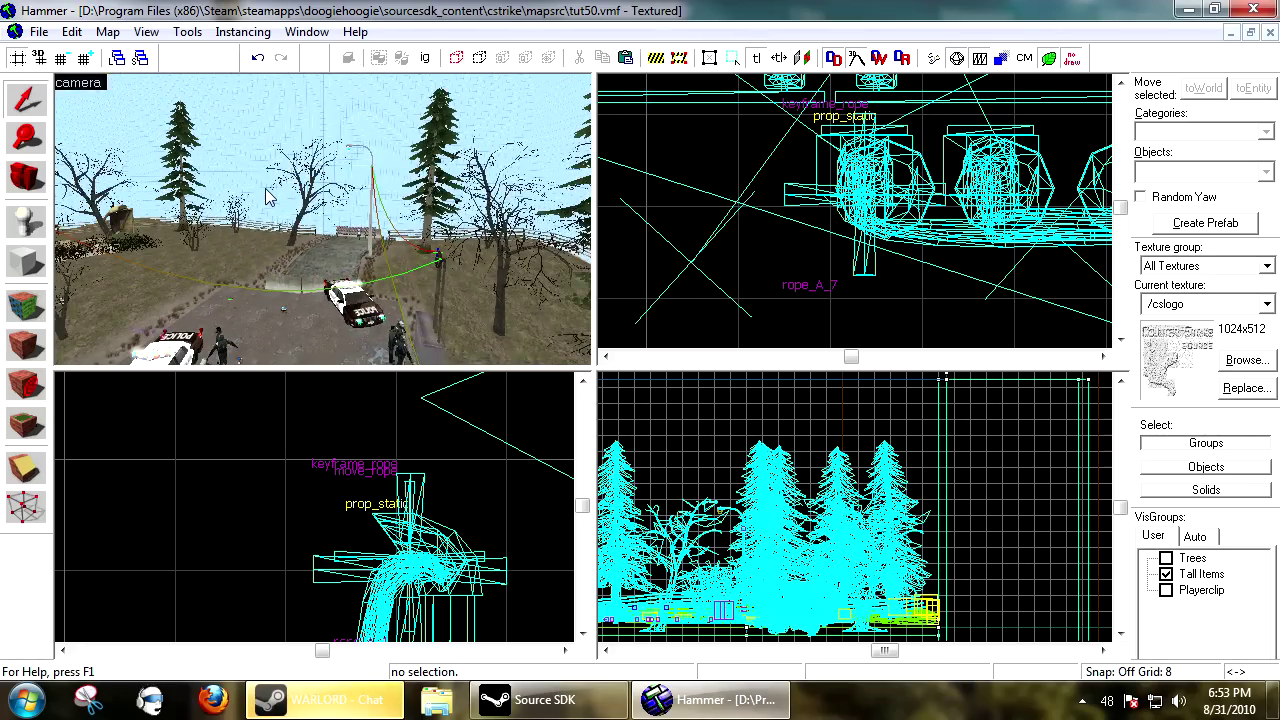
key("F9")
scroll(537, 265, "down", 5)
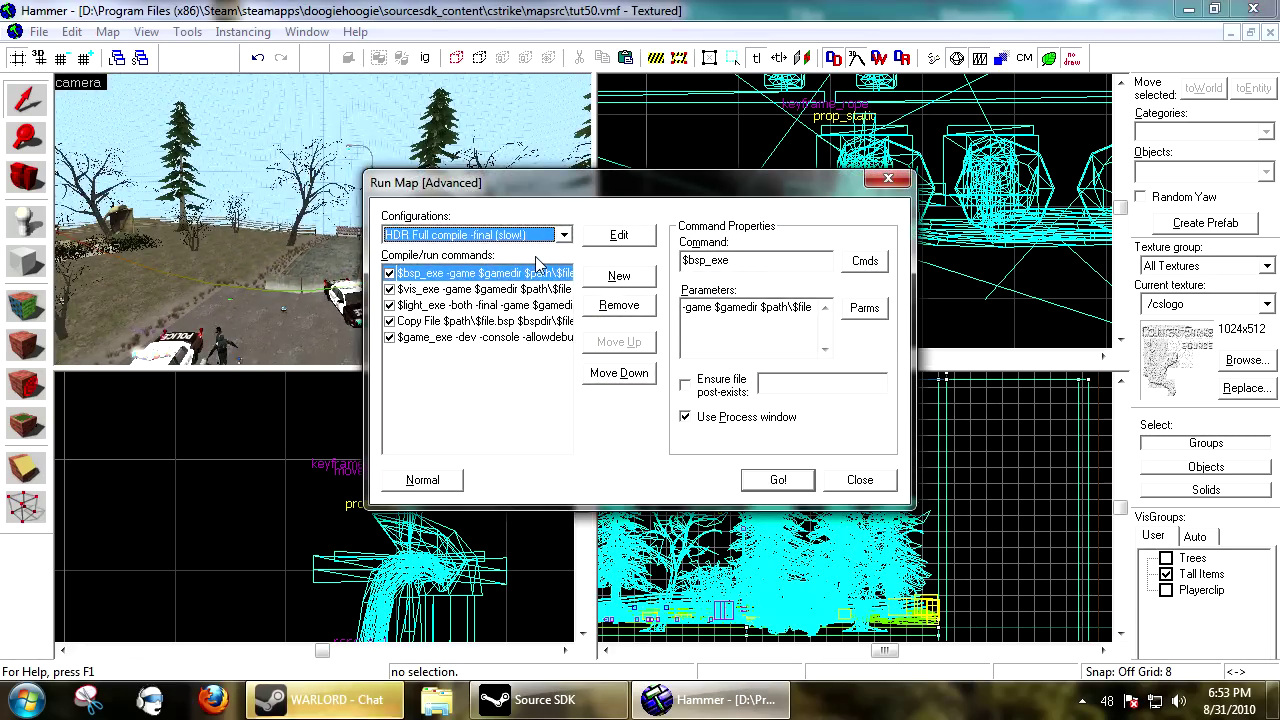
key("Down")
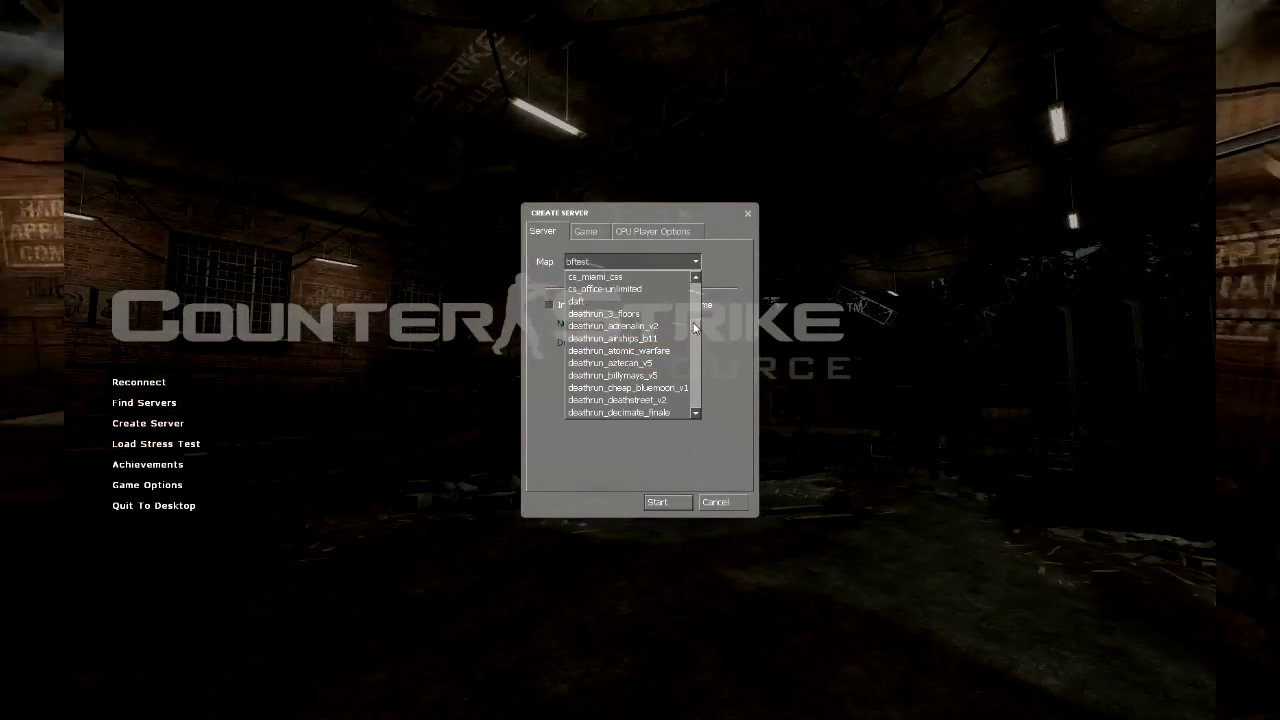
- Switch to Counter-Strike: Source, start a server on the map tut50, and join the Terrorist team with the knife drawn
left_click_drag(695, 320, 696, 406)
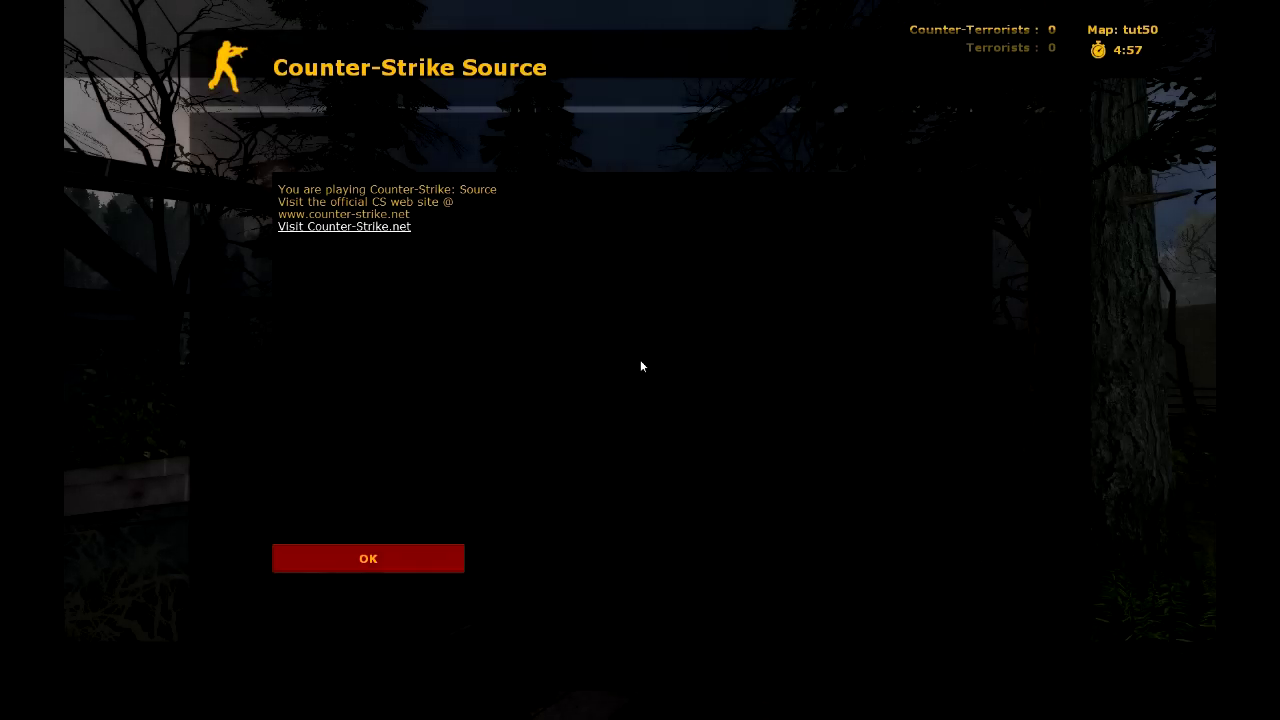
key("Return")
key("1")
key("1")
key("3")
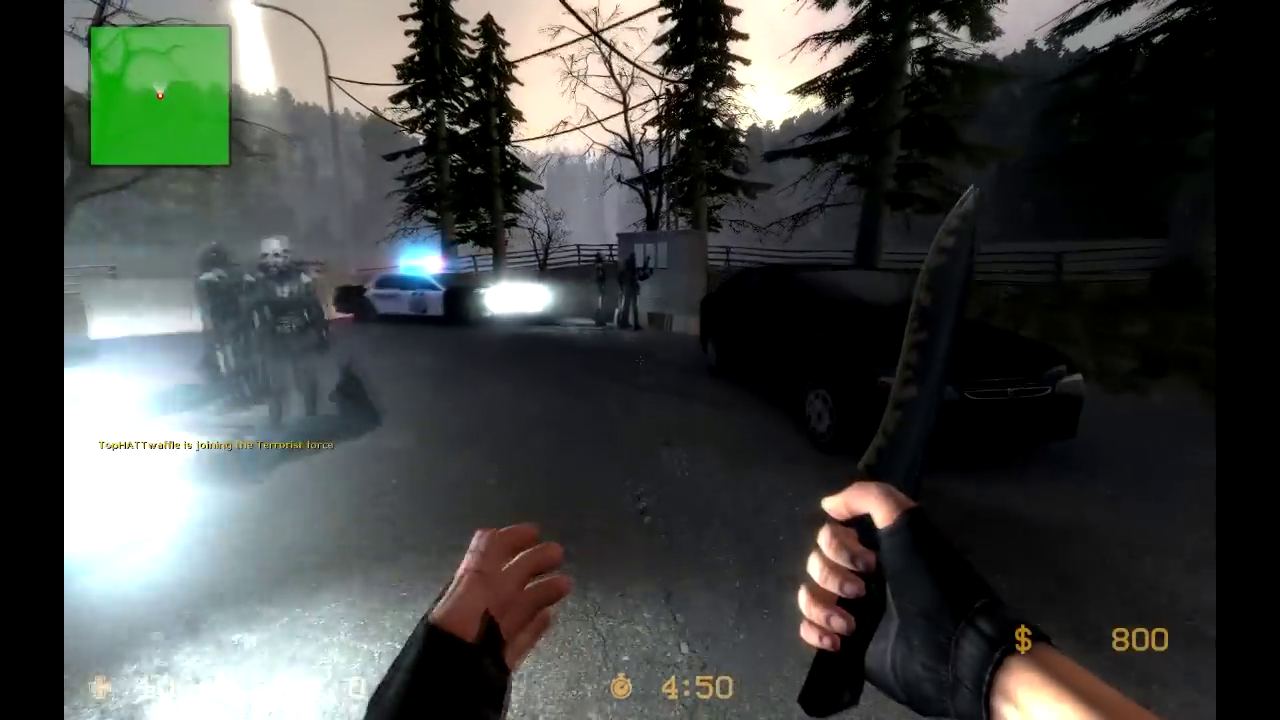
- Walk around the map in game and examine how the ropes hang between the pipes and the lamp posts
key("w")
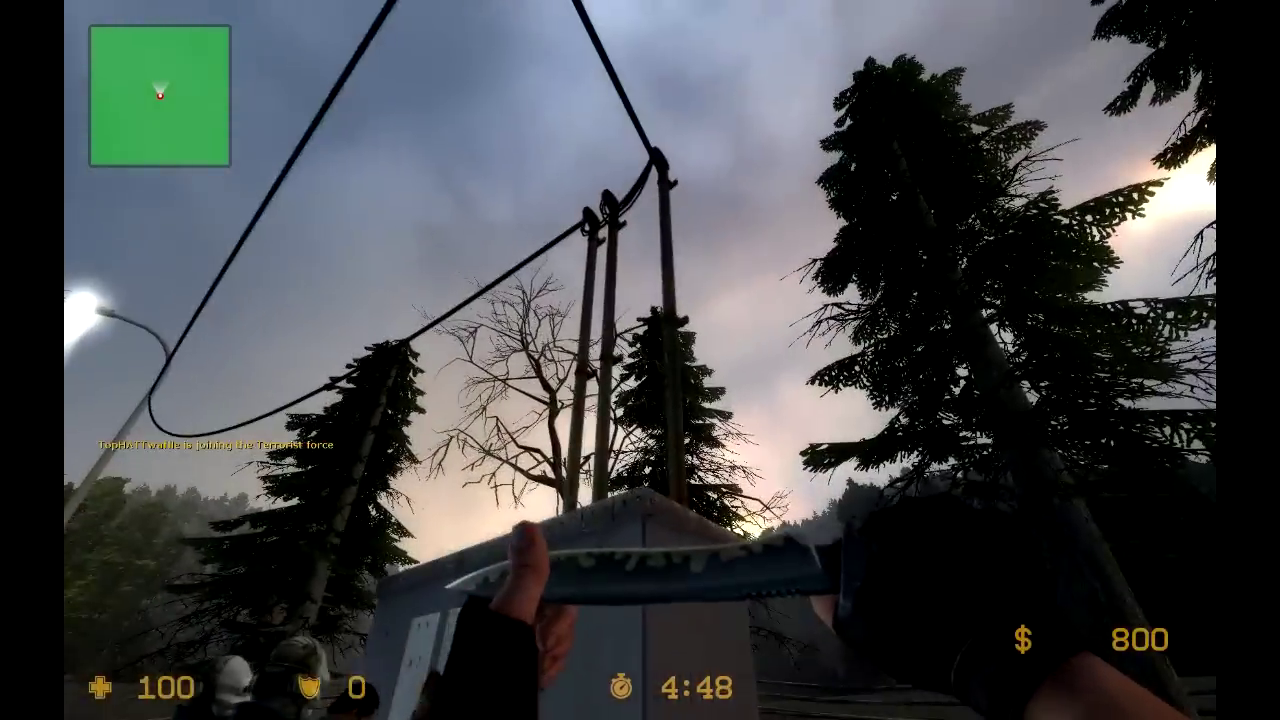
key("d")
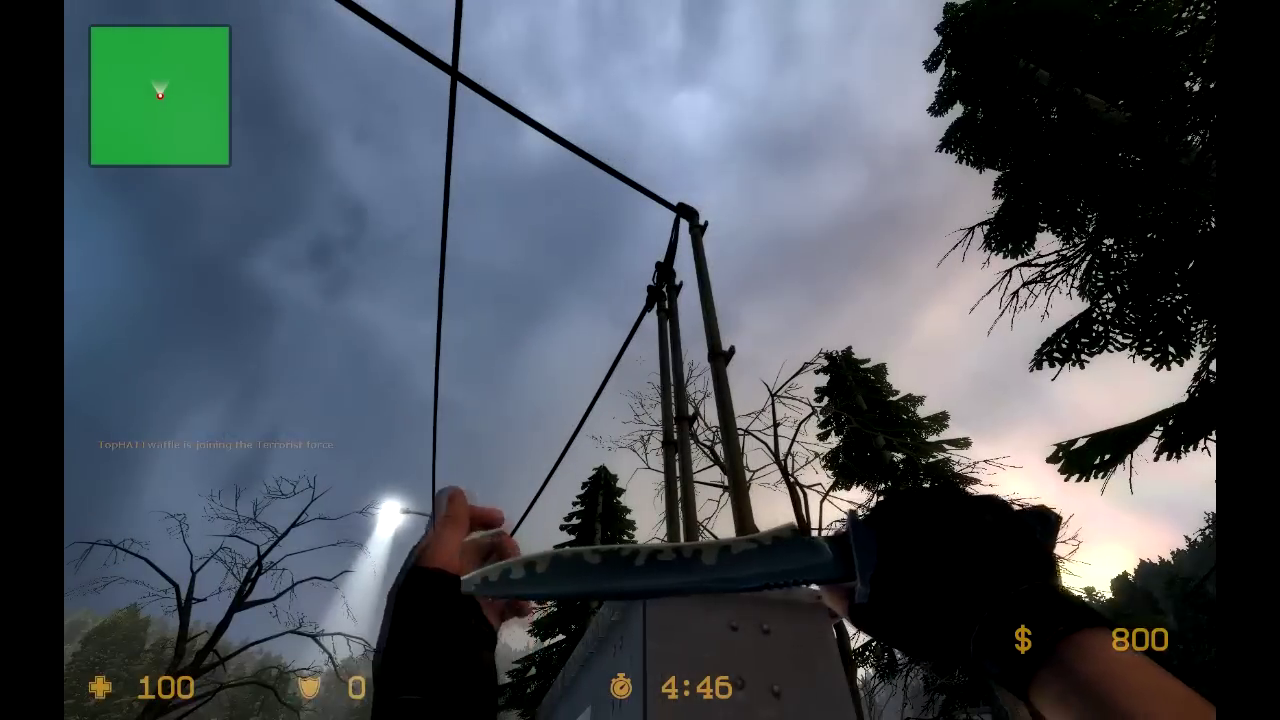
key("a")
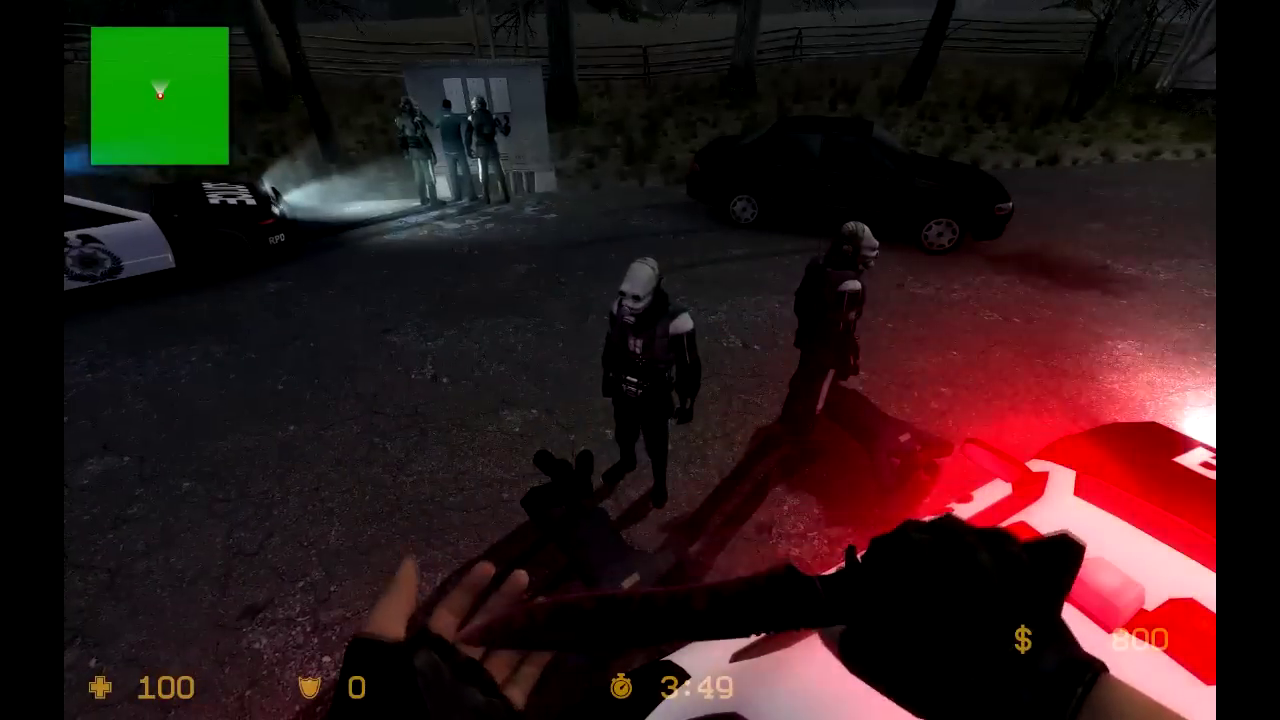
key("w")
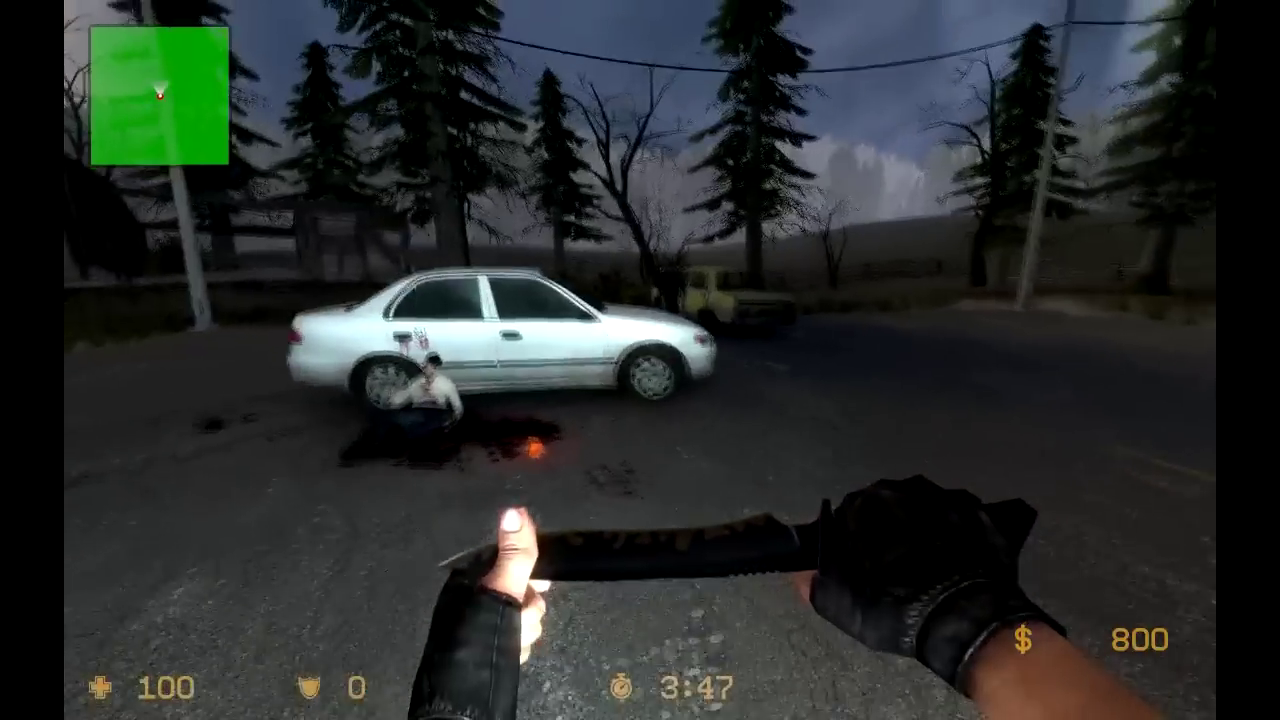
key("w")
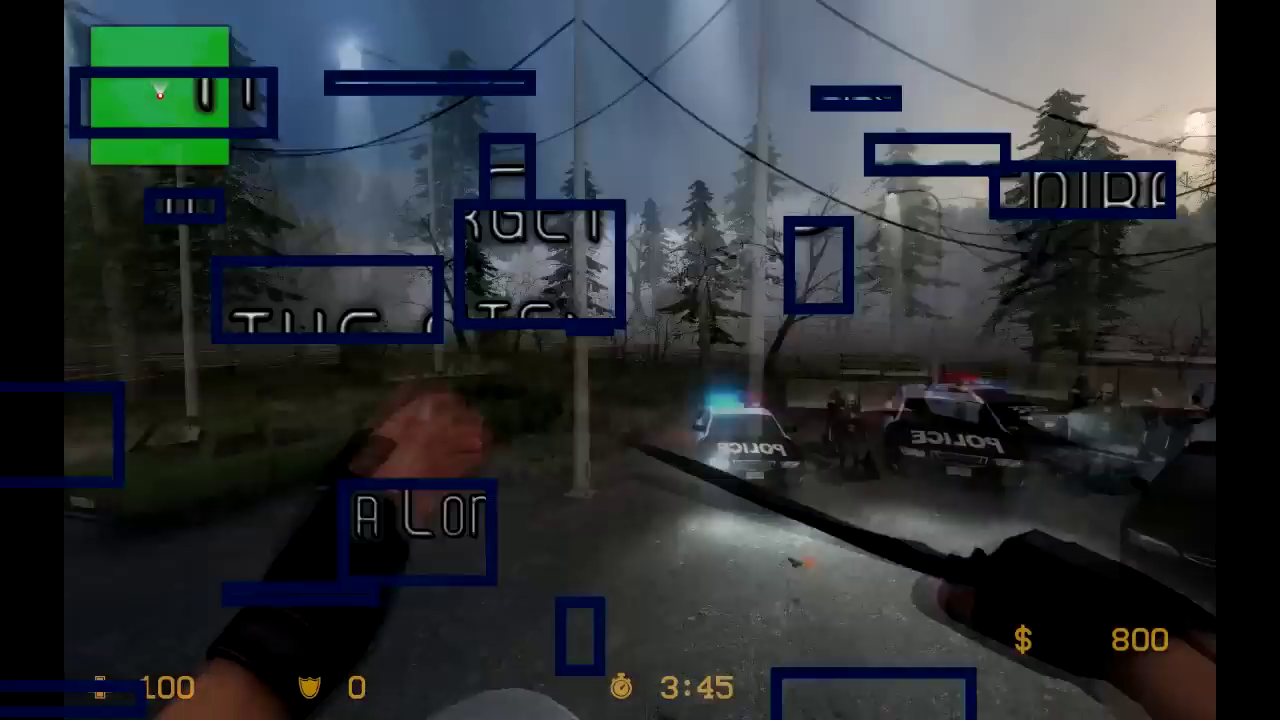